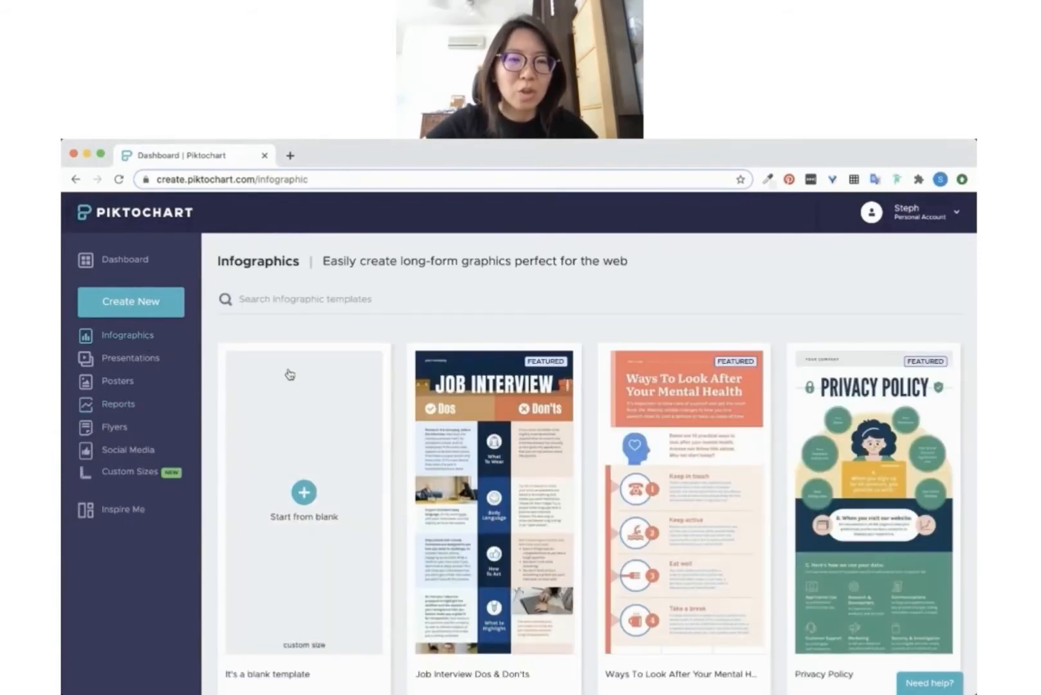
- Browse the infographic, presentation and poster template galleries
{"action": "scroll", "coordinate": [286, 372], "scroll_direction": "down", "scroll_amount": 10}
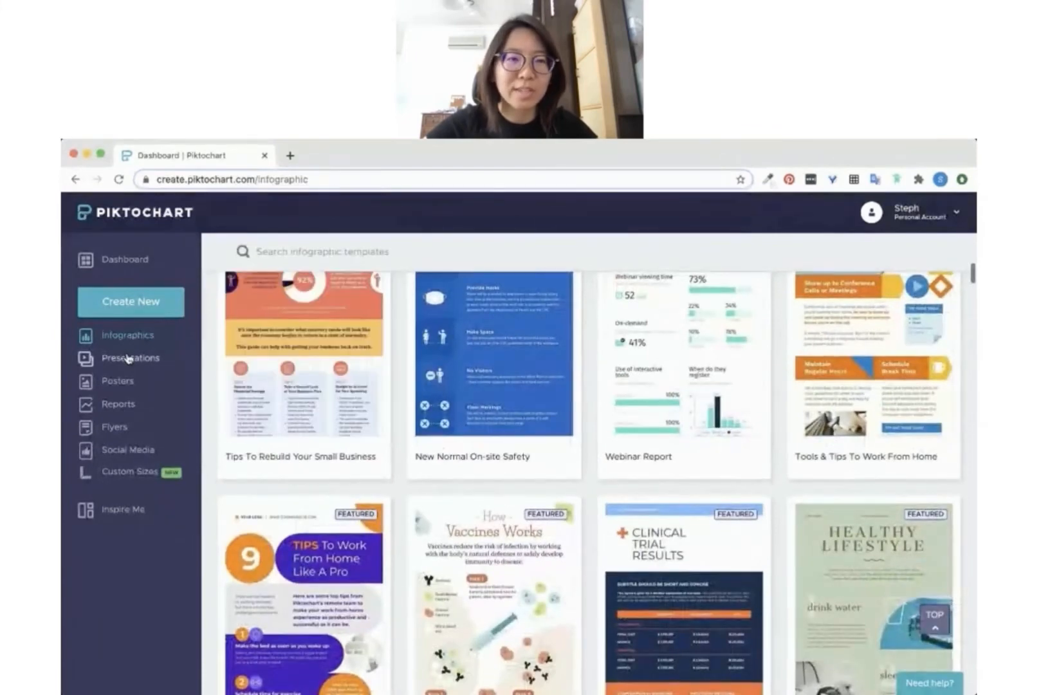
{"action": "left_click", "coordinate": [129, 358]}
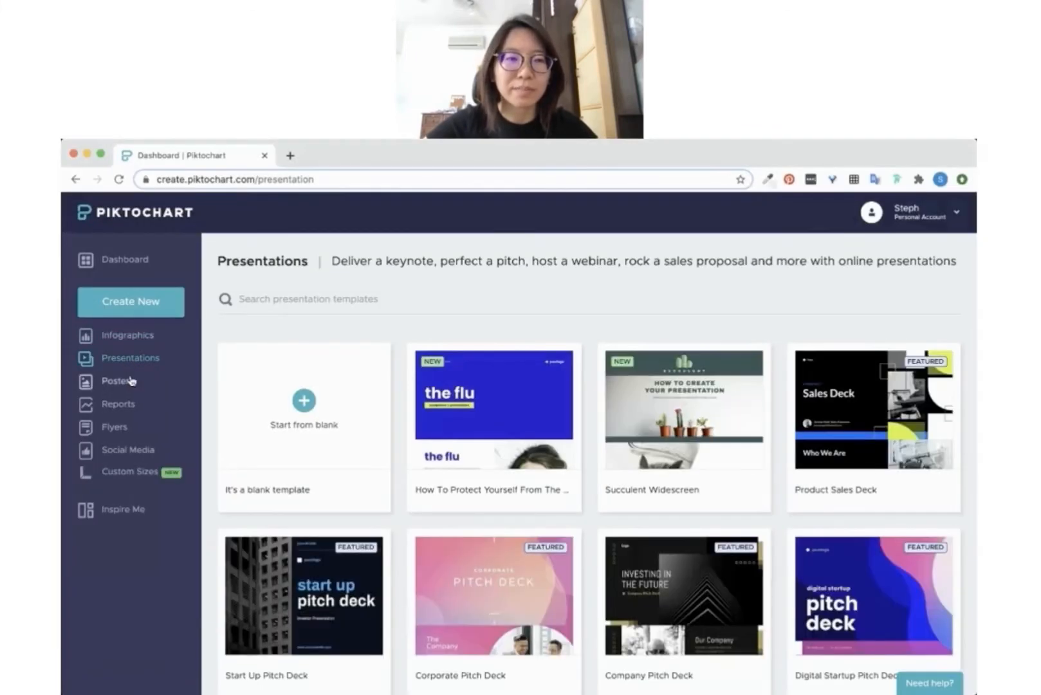
{"action": "left_click", "coordinate": [132, 381]}
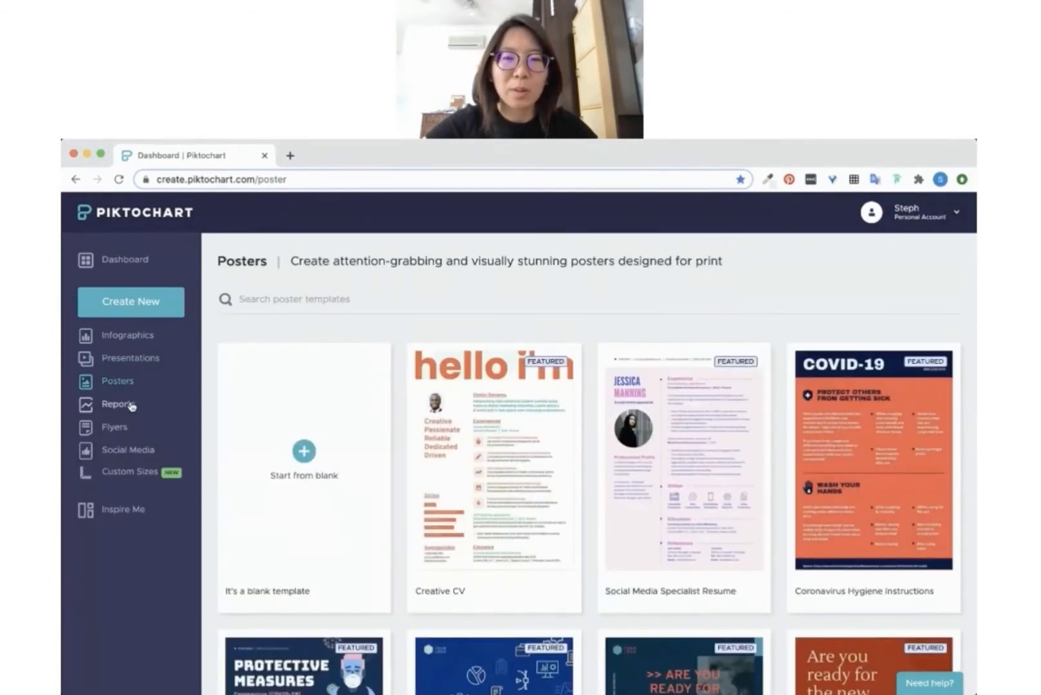
- Browse the report templates and start a new design from the Corporate Annual Report template
{"action": "left_click", "coordinate": [129, 404]}
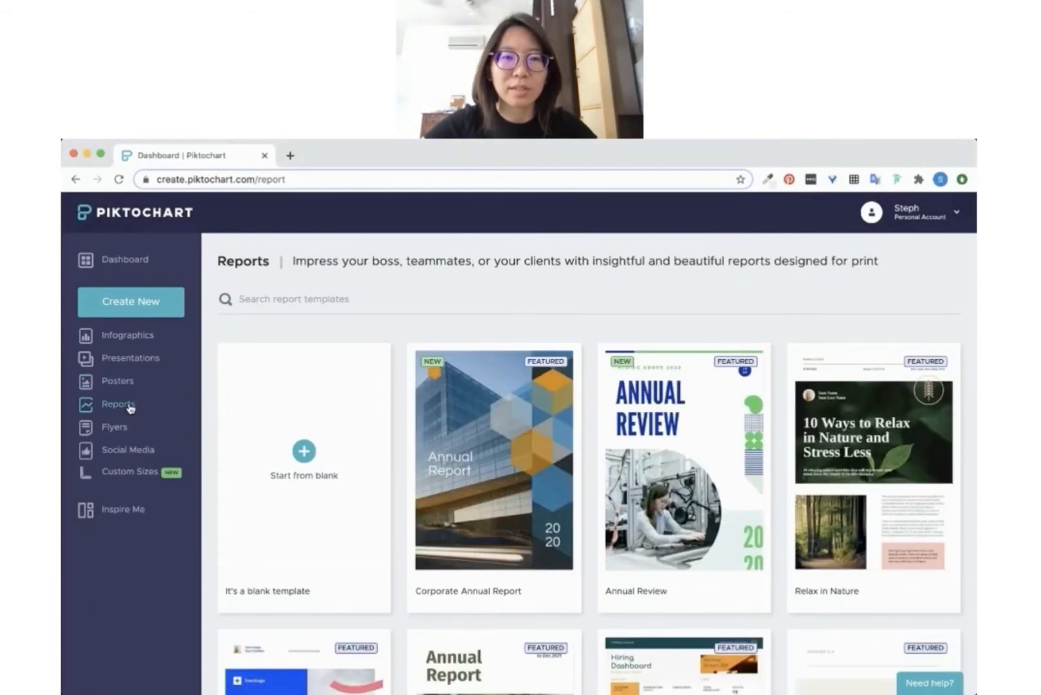
{"action": "scroll", "coordinate": [396, 314], "scroll_direction": "down", "scroll_amount": 1}
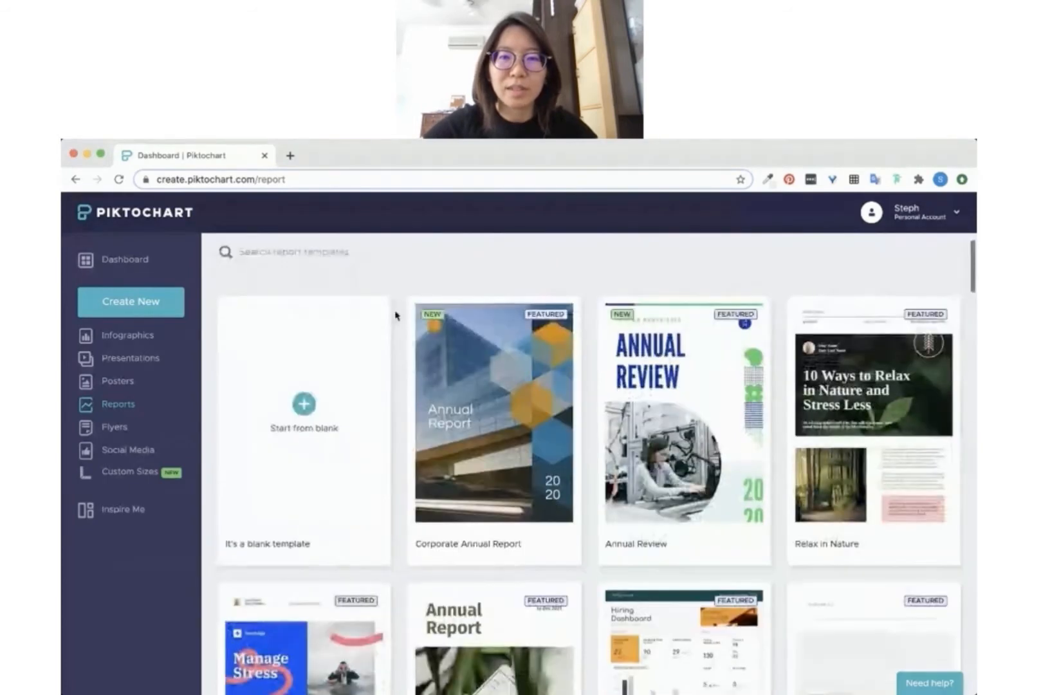
{"action": "scroll", "coordinate": [395, 314], "scroll_direction": "down", "scroll_amount": 5}
{"action": "scroll", "coordinate": [396, 314], "scroll_direction": "up", "scroll_amount": 6}
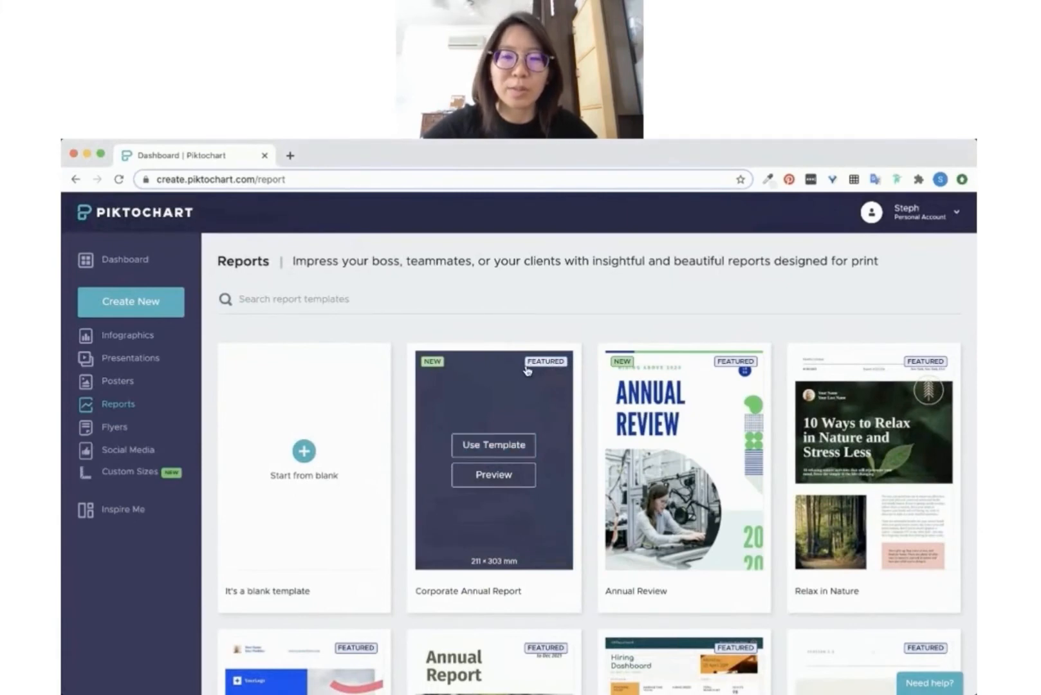
{"action": "left_click", "coordinate": [508, 446]}
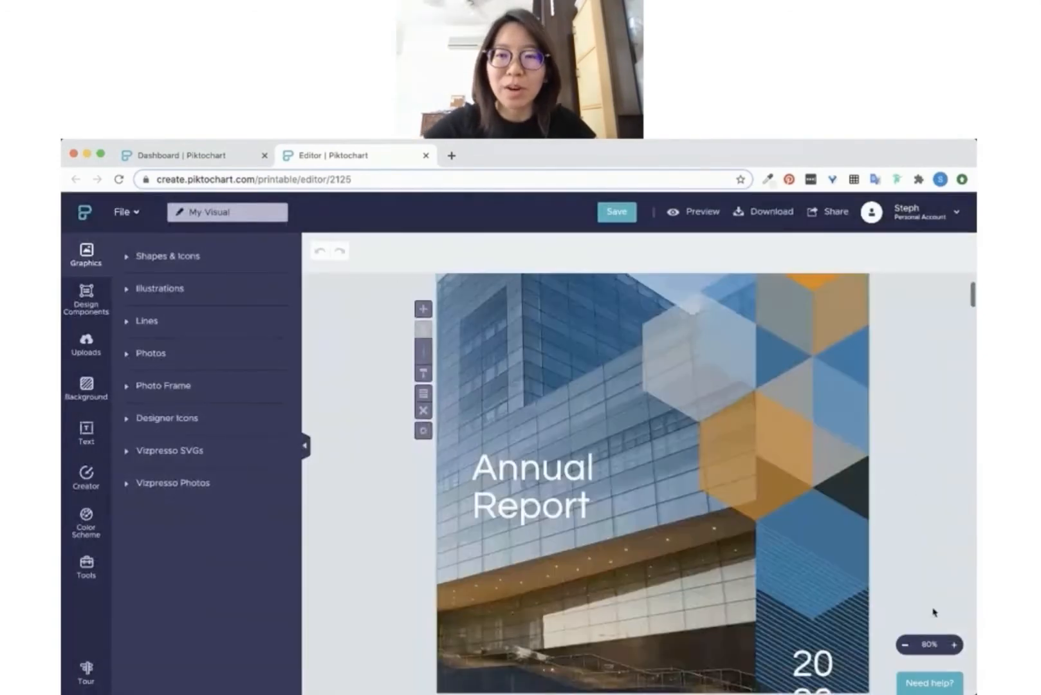
- Try the Blue Green, Greyish Blue Bronze, Teal Peach and Grey Orange Brown color schemes on the report, and restore the Original scheme
{"action": "left_click", "coordinate": [905, 644]}
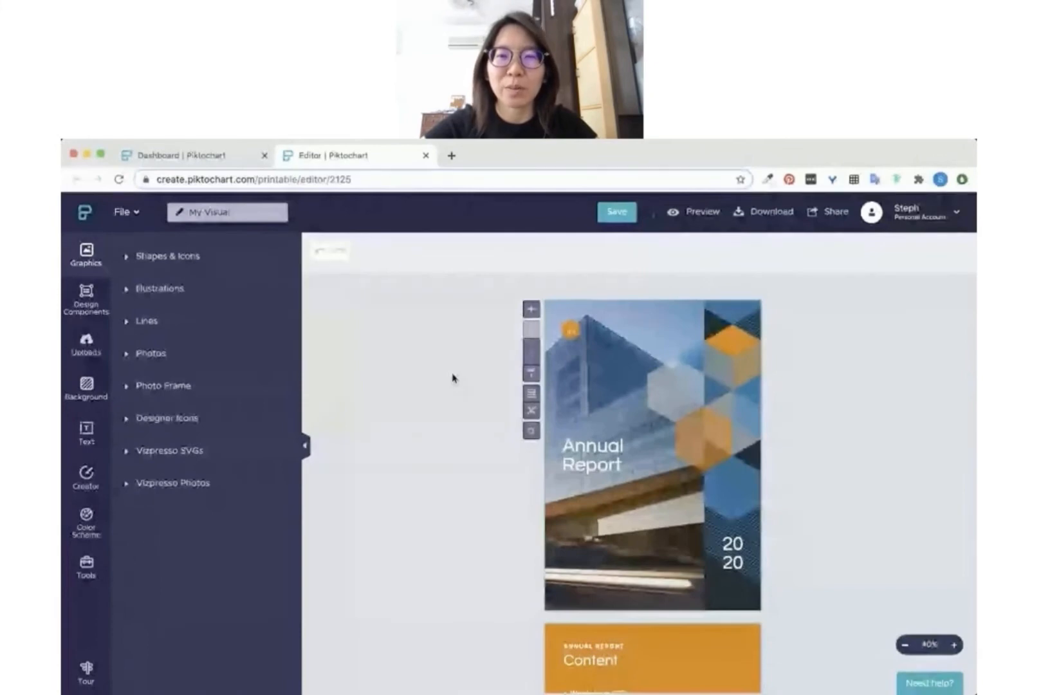
{"action": "left_click", "coordinate": [90, 532]}
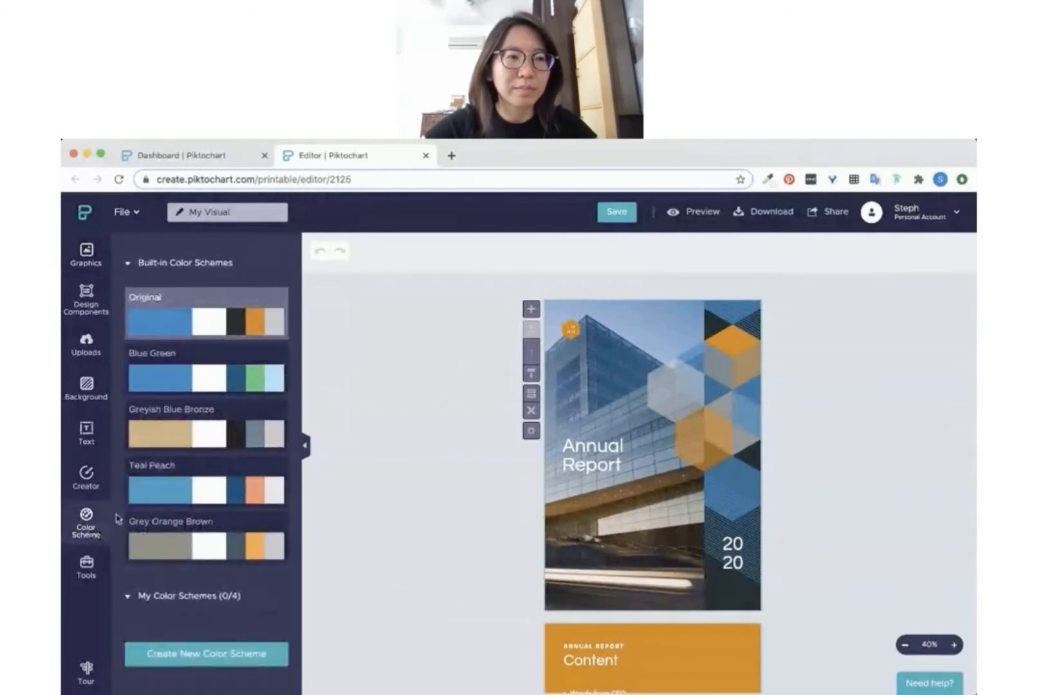
{"action": "left_click", "coordinate": [201, 388]}
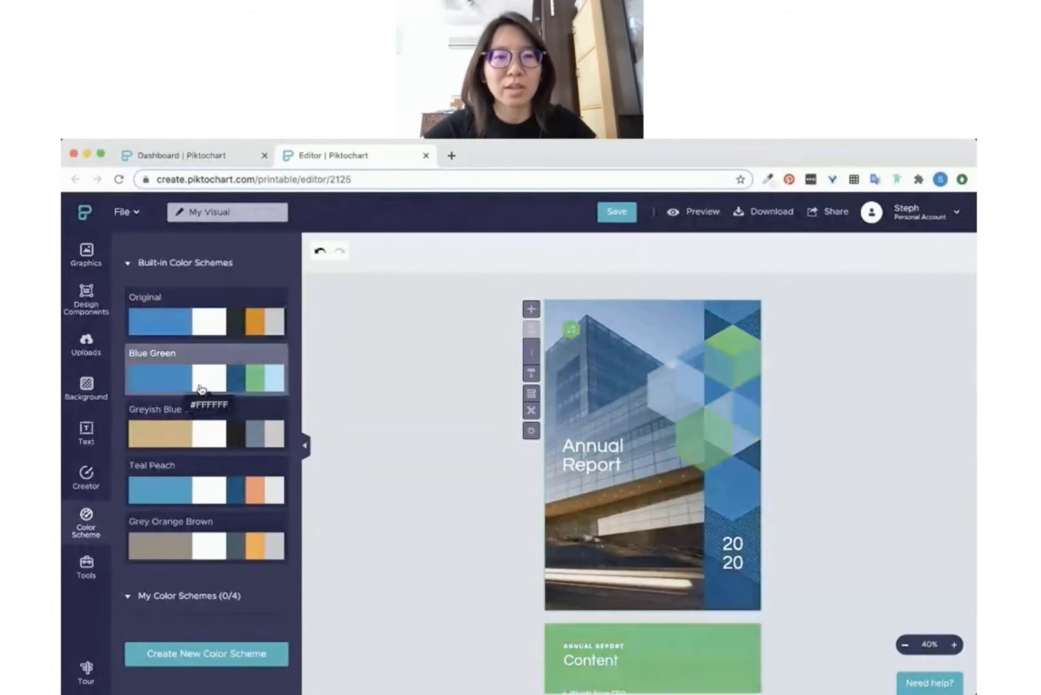
{"action": "left_click", "coordinate": [204, 432]}
{"action": "left_click", "coordinate": [209, 494]}
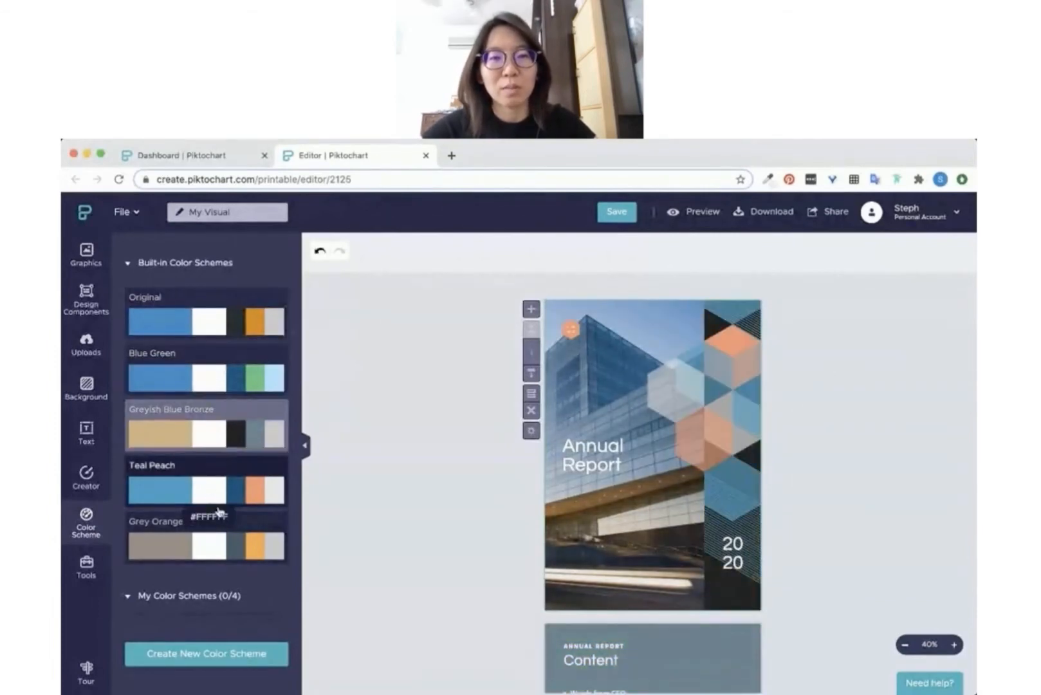
{"action": "left_click", "coordinate": [220, 552]}
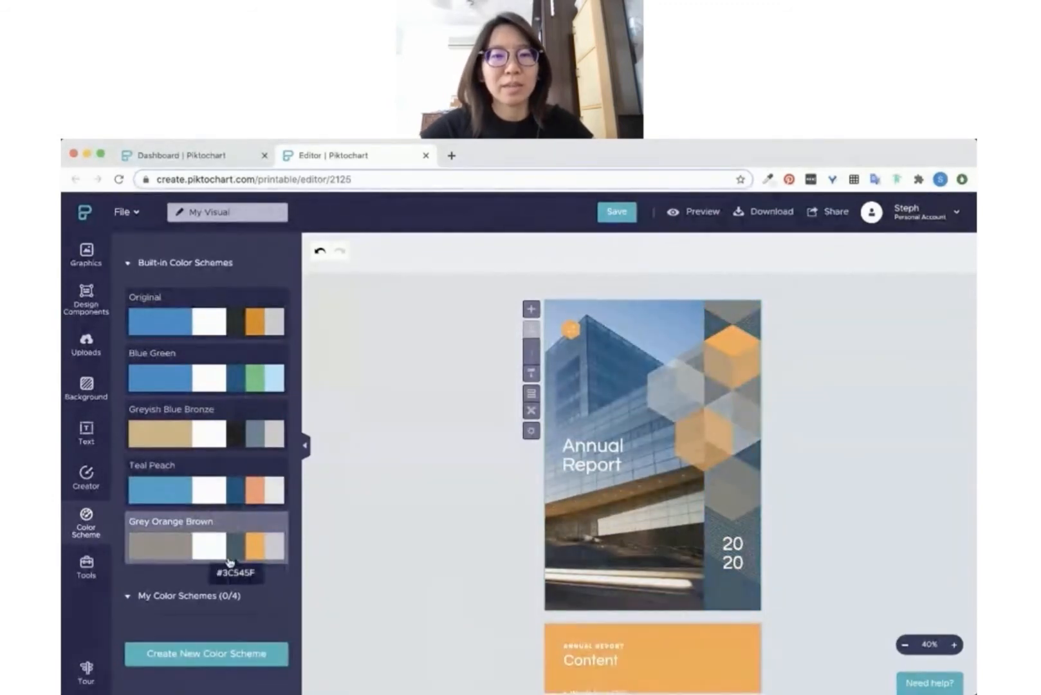
{"action": "left_click", "coordinate": [240, 331]}
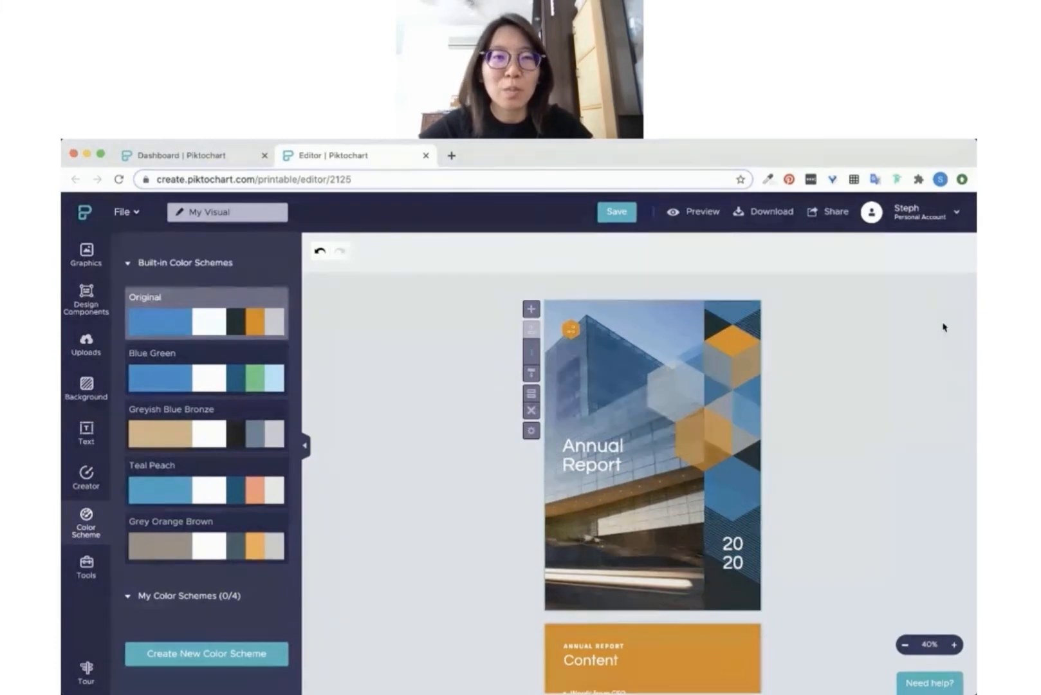
- Open the account's brand assets and extract a brand palette from the Safyi Real Estate logo image
{"action": "left_click", "coordinate": [923, 225]}
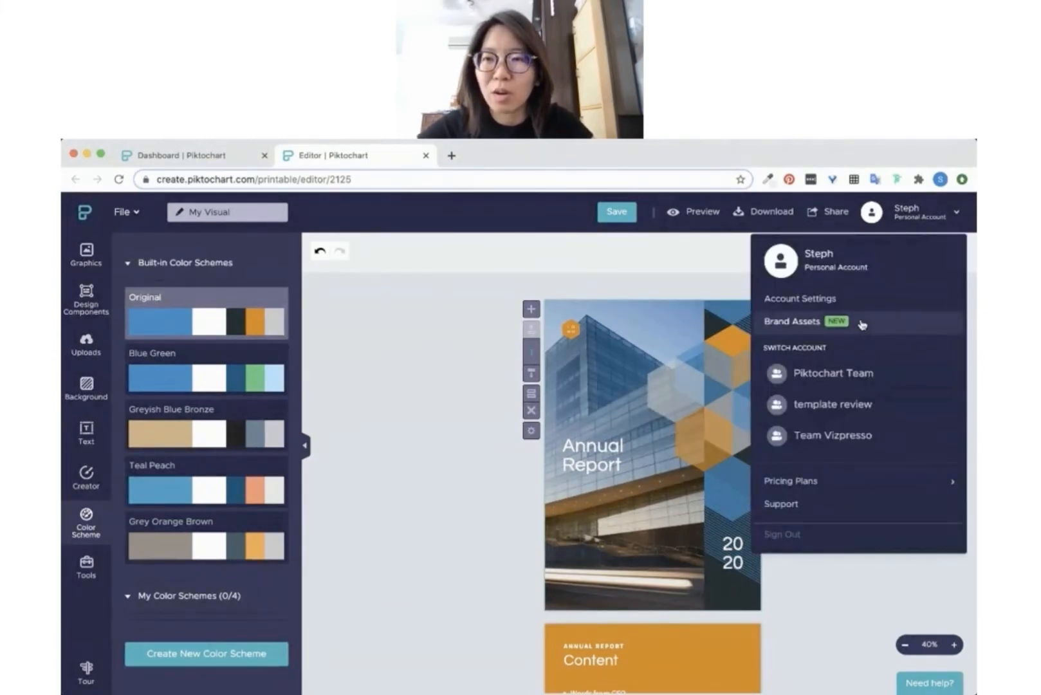
{"action": "left_click", "coordinate": [801, 325]}
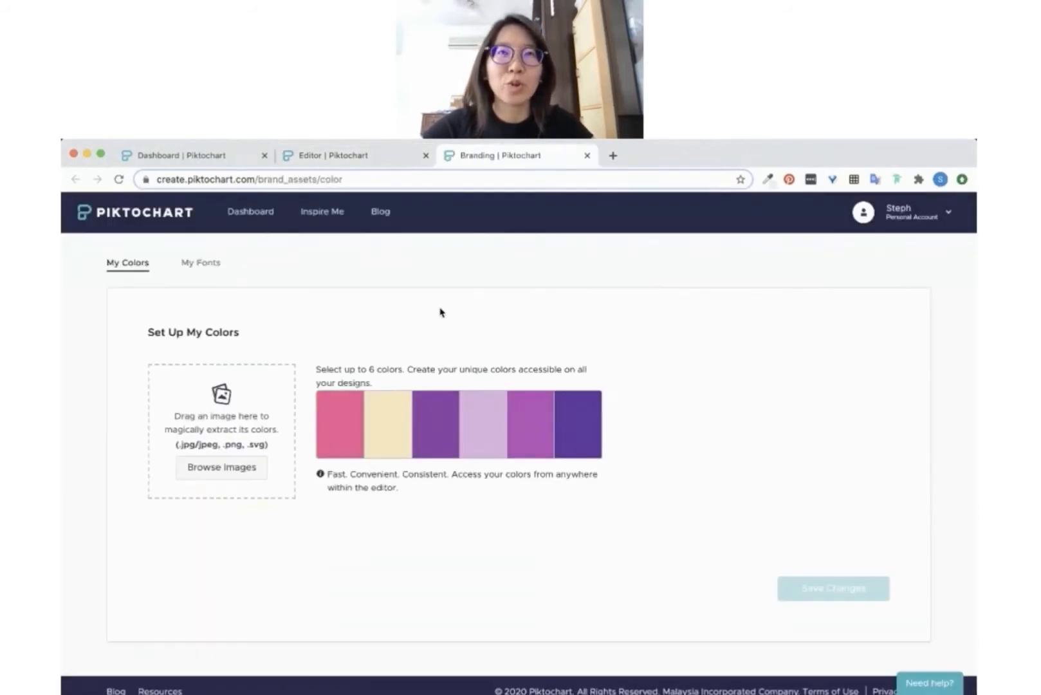
{"action": "left_click", "coordinate": [206, 473]}
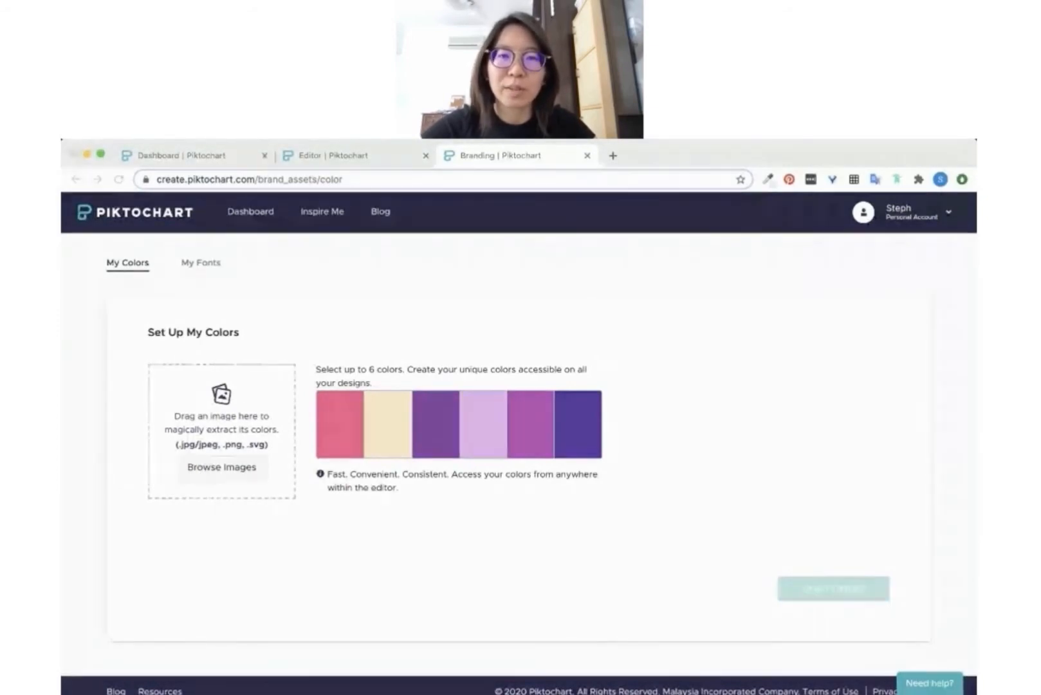
{"action": "left_click", "coordinate": [745, 474]}
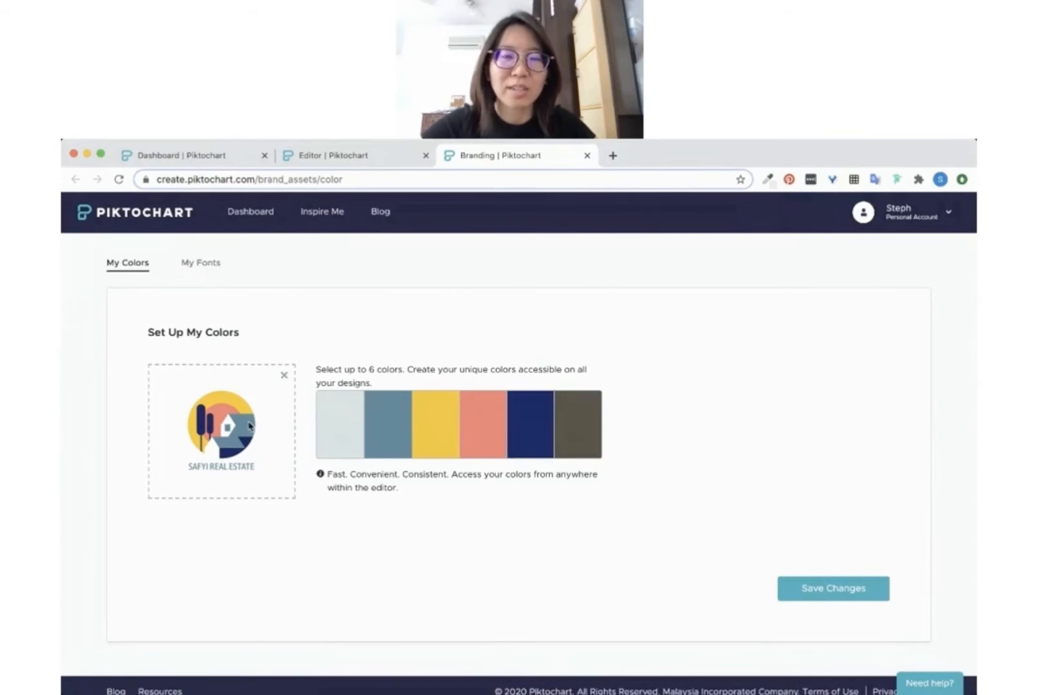
- Swap the palette's source image for the lightning-bolt logo, and bring back the Safyi Real Estate logo
{"action": "left_click", "coordinate": [284, 375]}
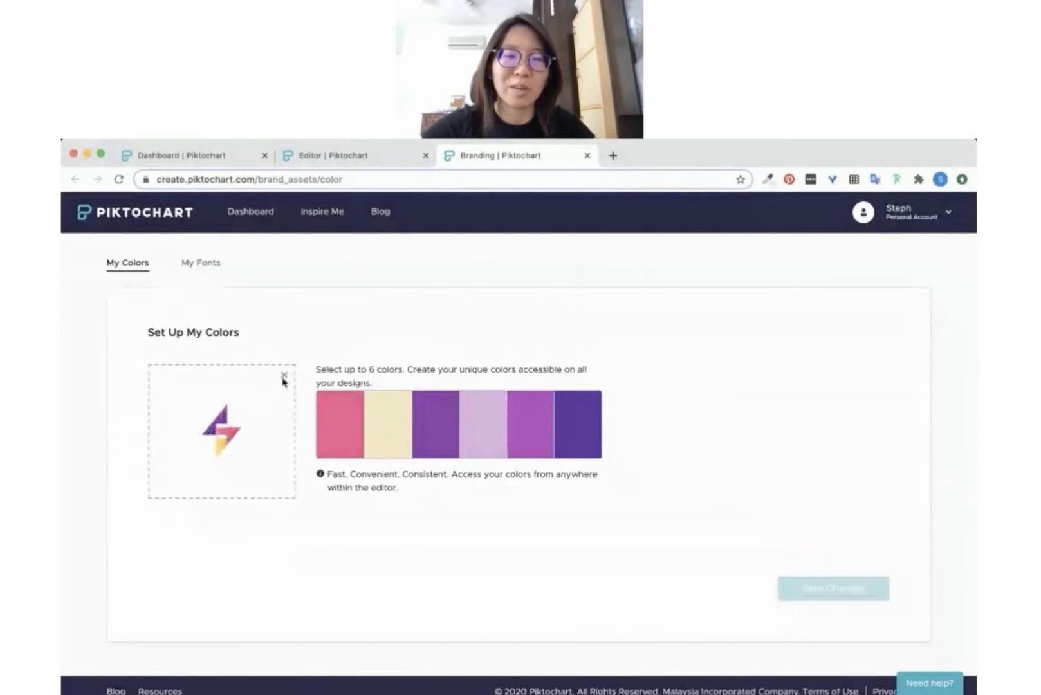
{"action": "left_click", "coordinate": [284, 377]}
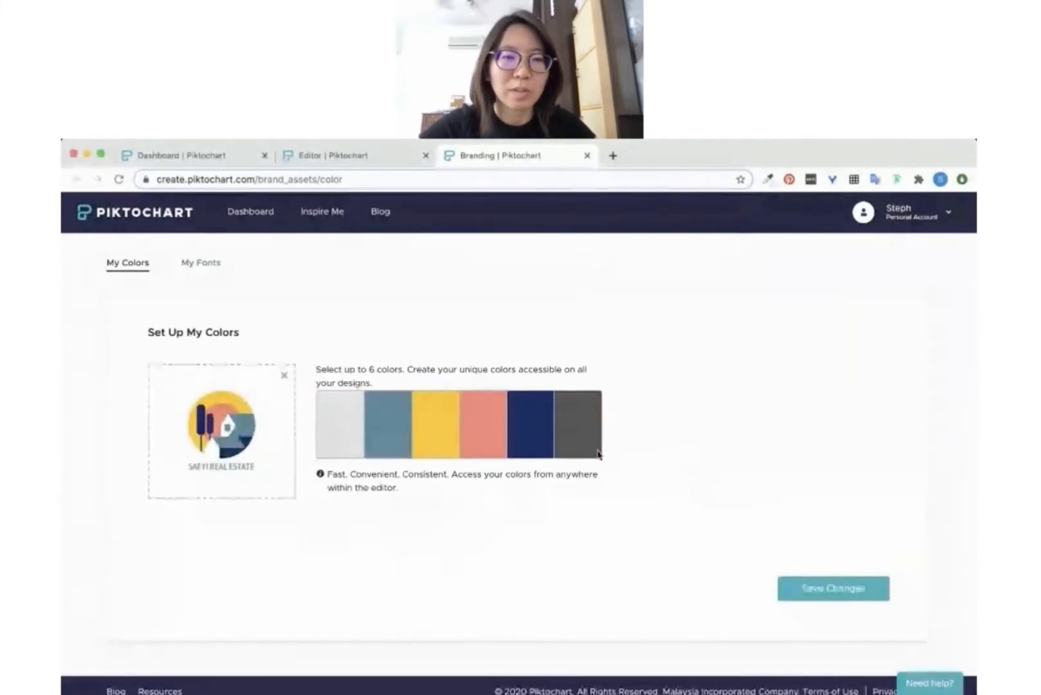
- Inspect the full color picker of the first palette swatch, and remove the dark grey sixth color from the brand palette
{"action": "left_click", "coordinate": [330, 434]}
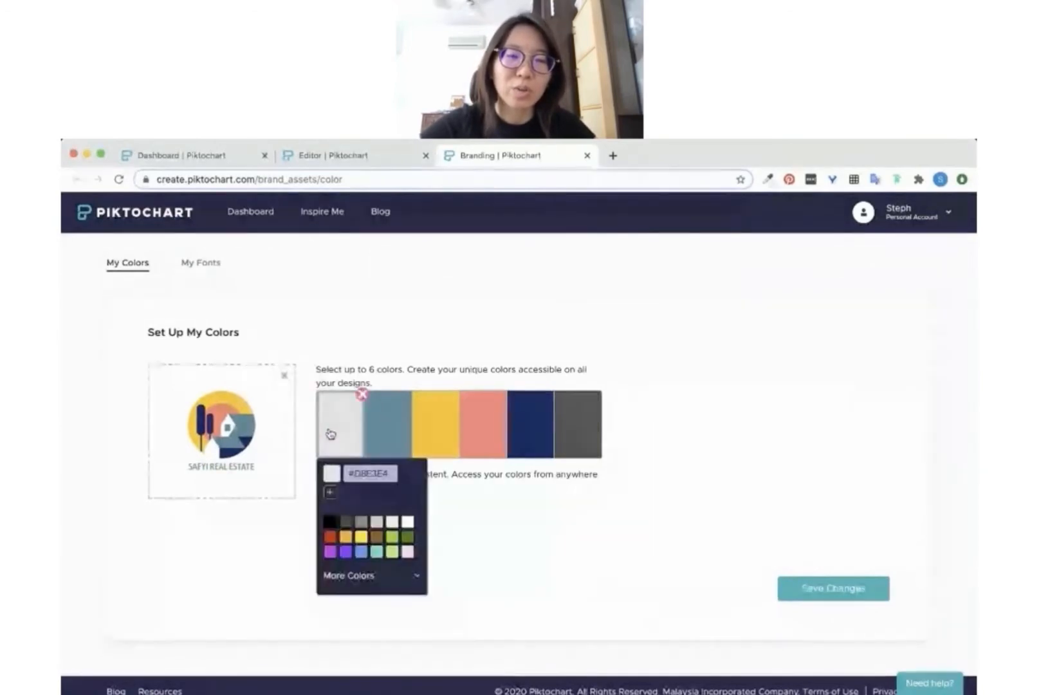
{"action": "left_click", "coordinate": [350, 577]}
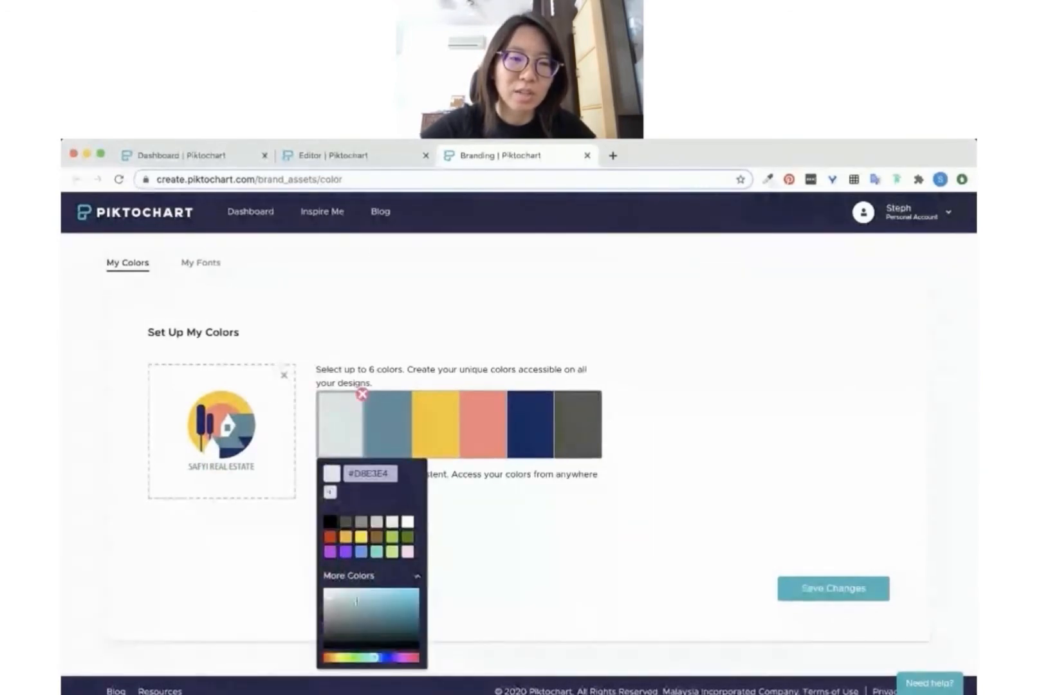
{"action": "left_click", "coordinate": [513, 527]}
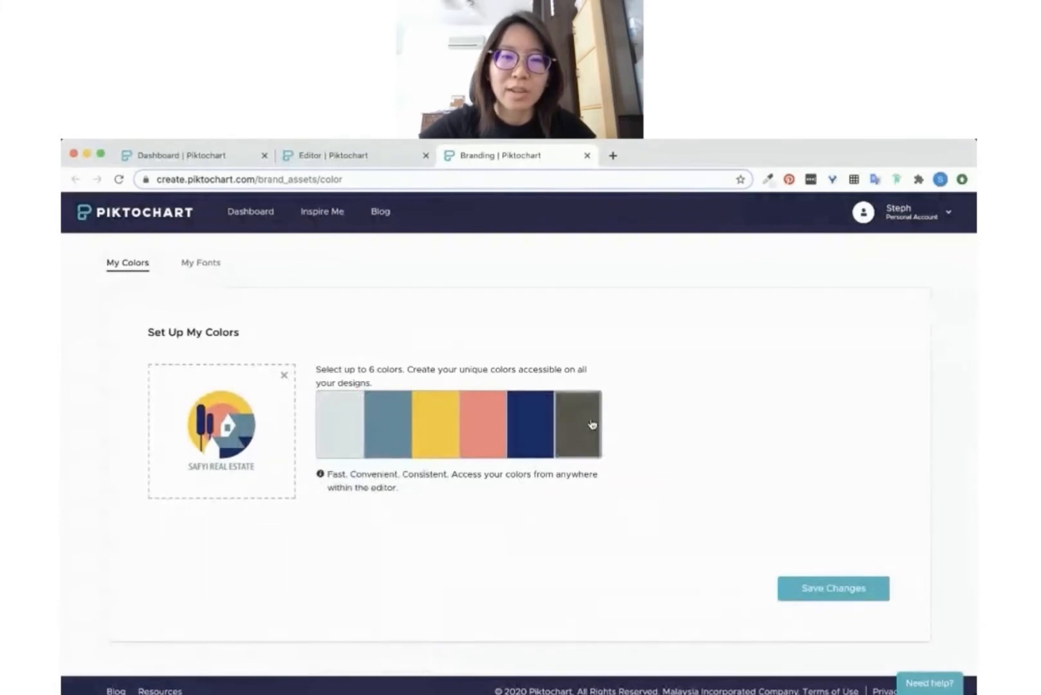
{"action": "left_click", "coordinate": [593, 424]}
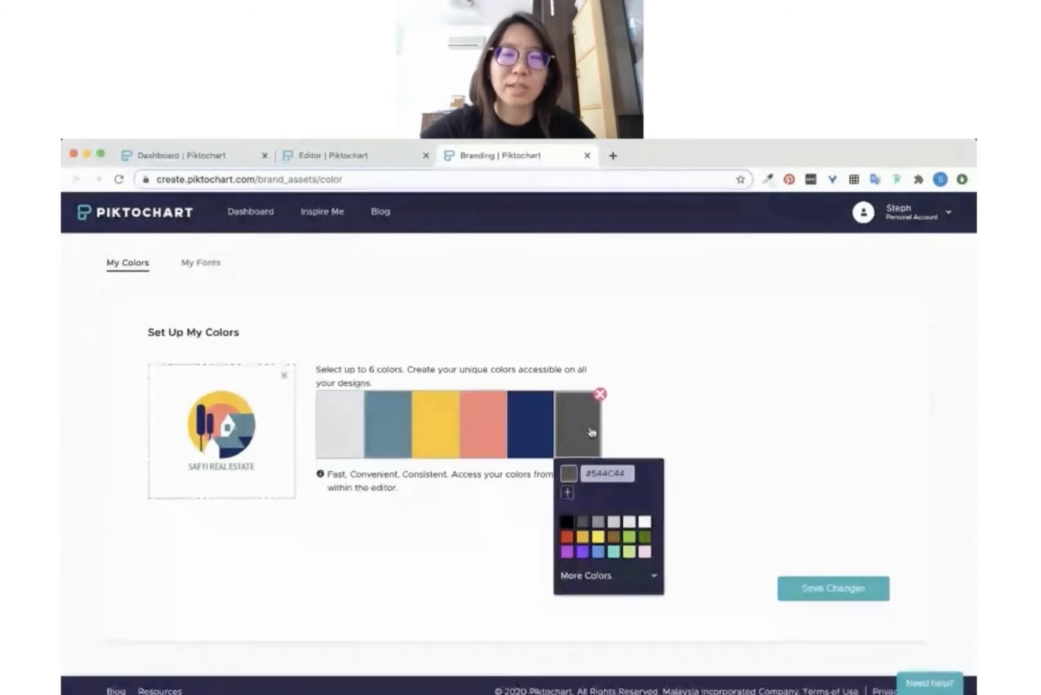
{"action": "left_click", "coordinate": [601, 395]}
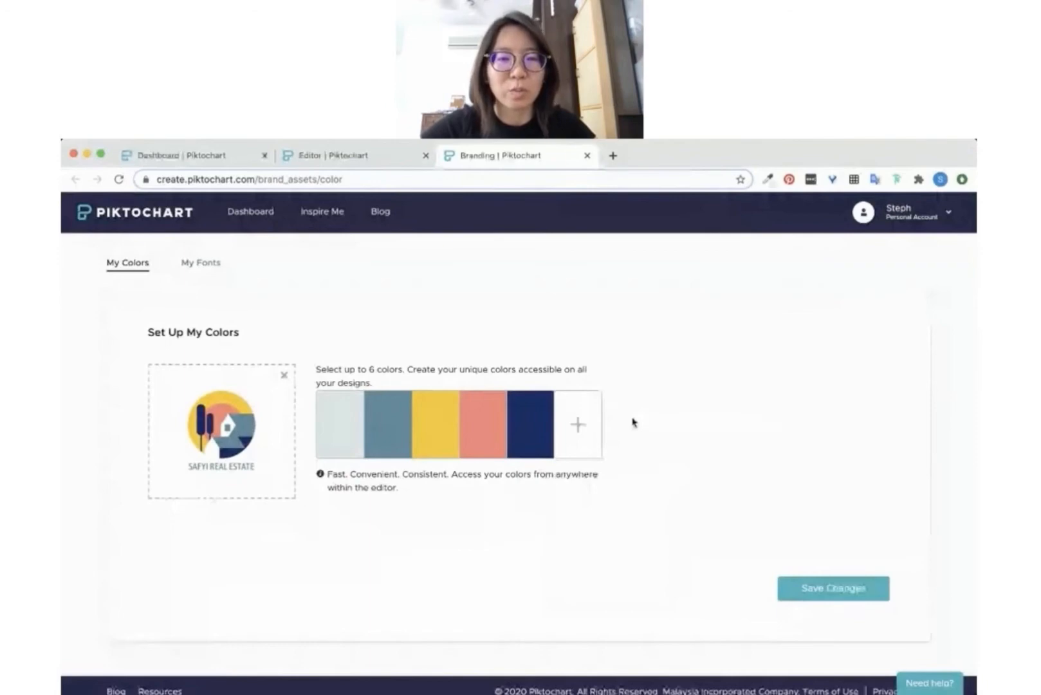
- Review the brand font settings, and save the changes to the brand colors
{"action": "left_click", "coordinate": [217, 271]}
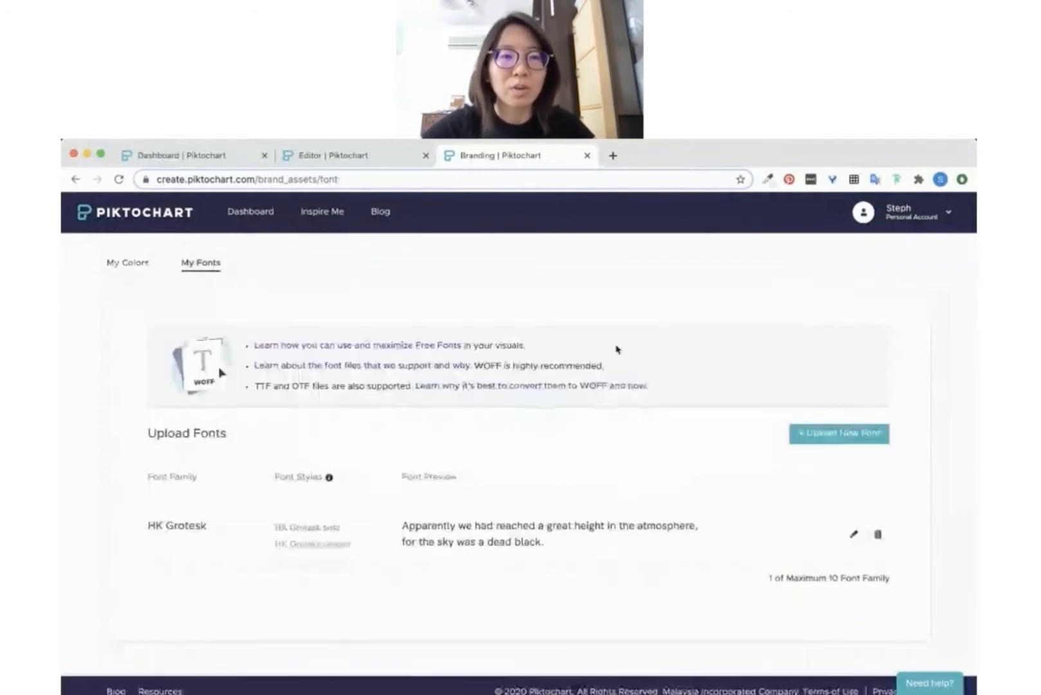
{"action": "scroll", "coordinate": [617, 349], "scroll_direction": "down", "scroll_amount": 1}
{"action": "scroll", "coordinate": [572, 444], "scroll_direction": "up", "scroll_amount": 1}
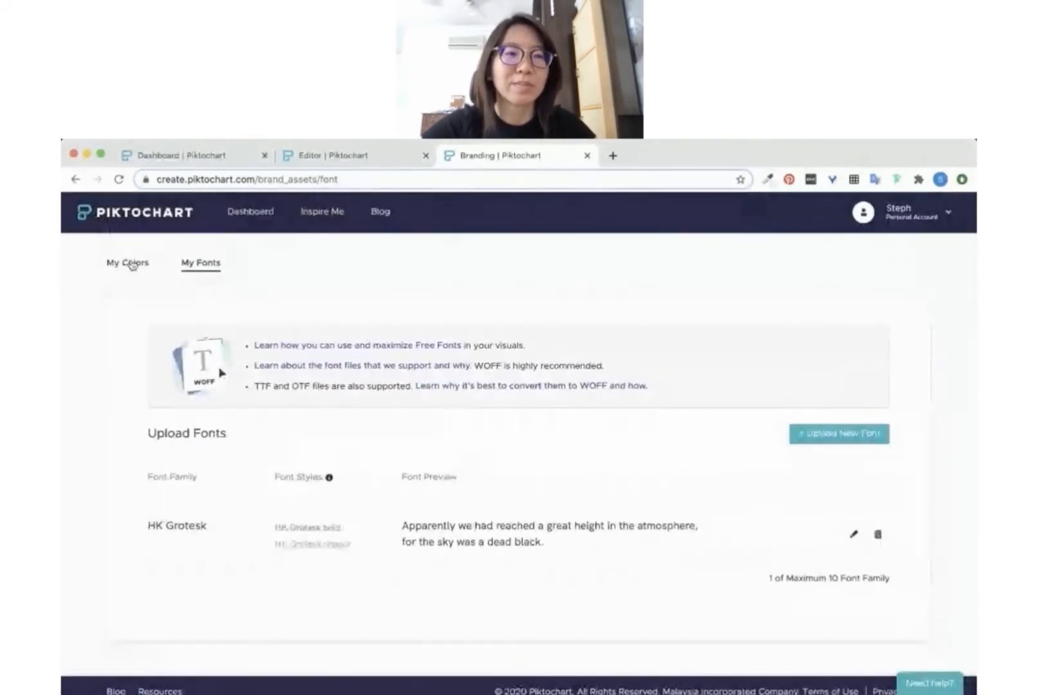
{"action": "left_click", "coordinate": [132, 265]}
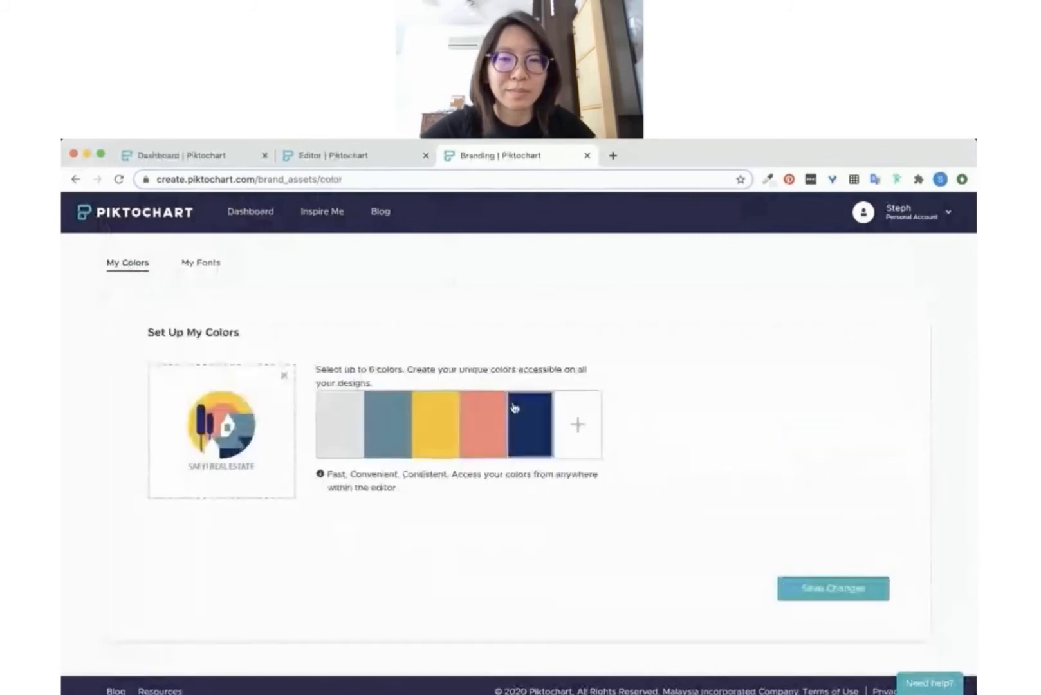
{"action": "left_click", "coordinate": [838, 590]}
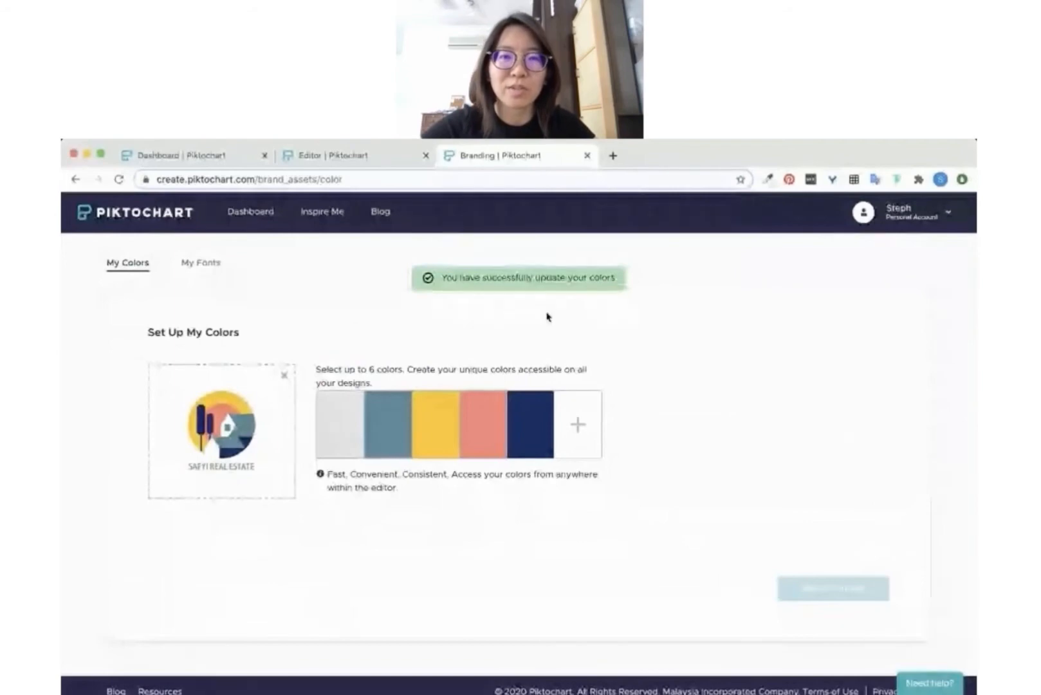
- Reload the report in the editor and check the My Colors swatches offered for the light grey hexagon on the cover
{"action": "left_click", "coordinate": [356, 157]}
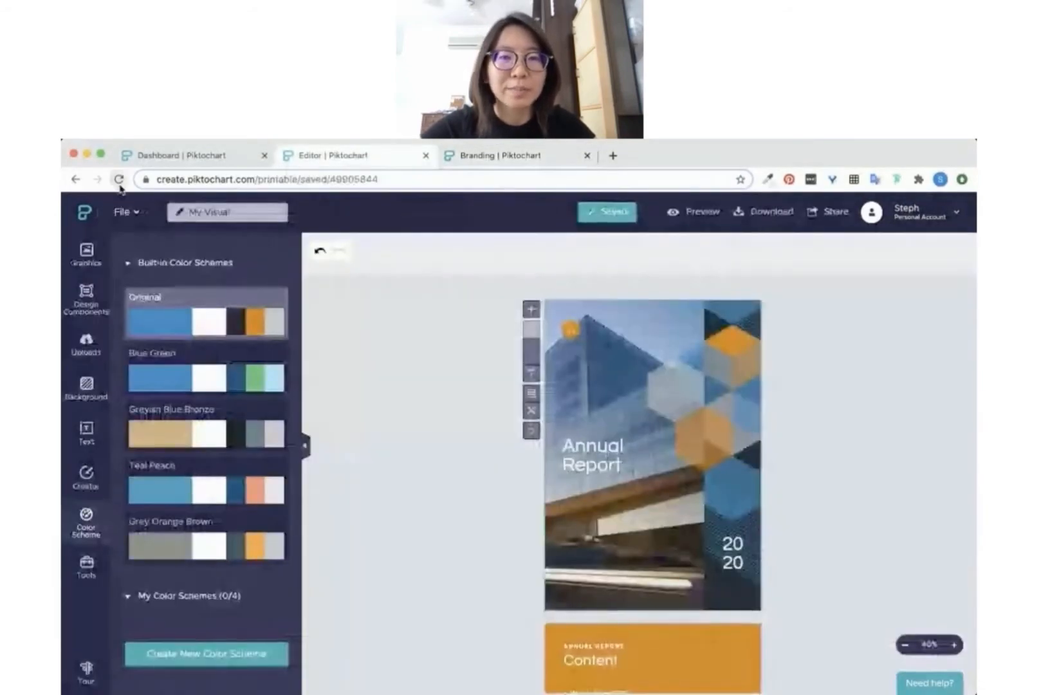
{"action": "left_click", "coordinate": [119, 187]}
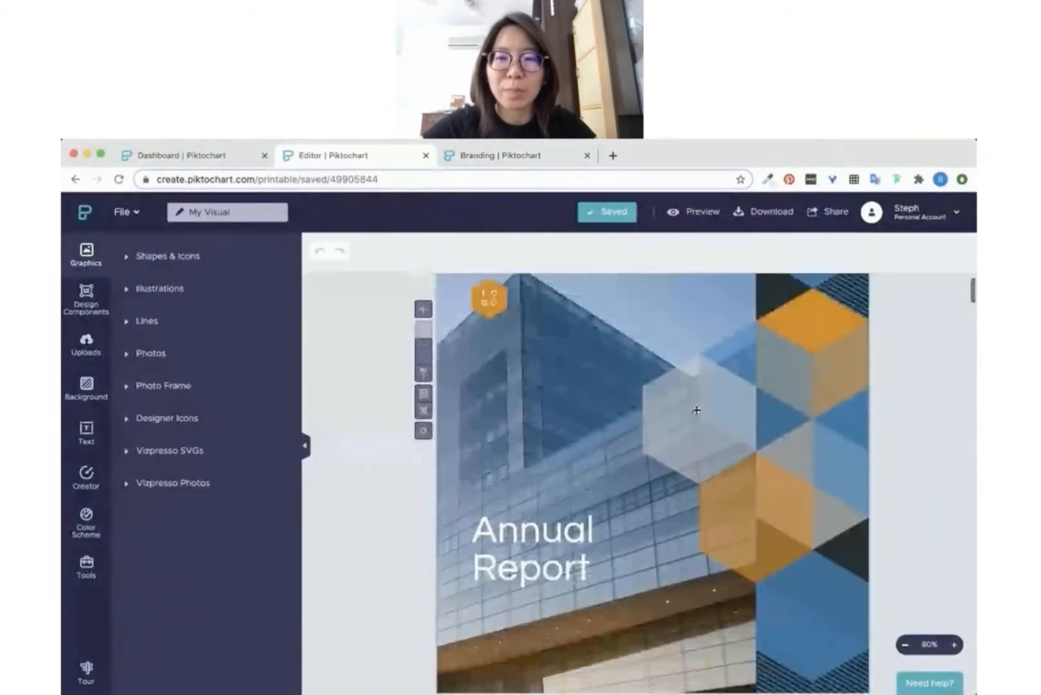
{"action": "left_click", "coordinate": [697, 410]}
{"action": "left_click", "coordinate": [402, 252]}
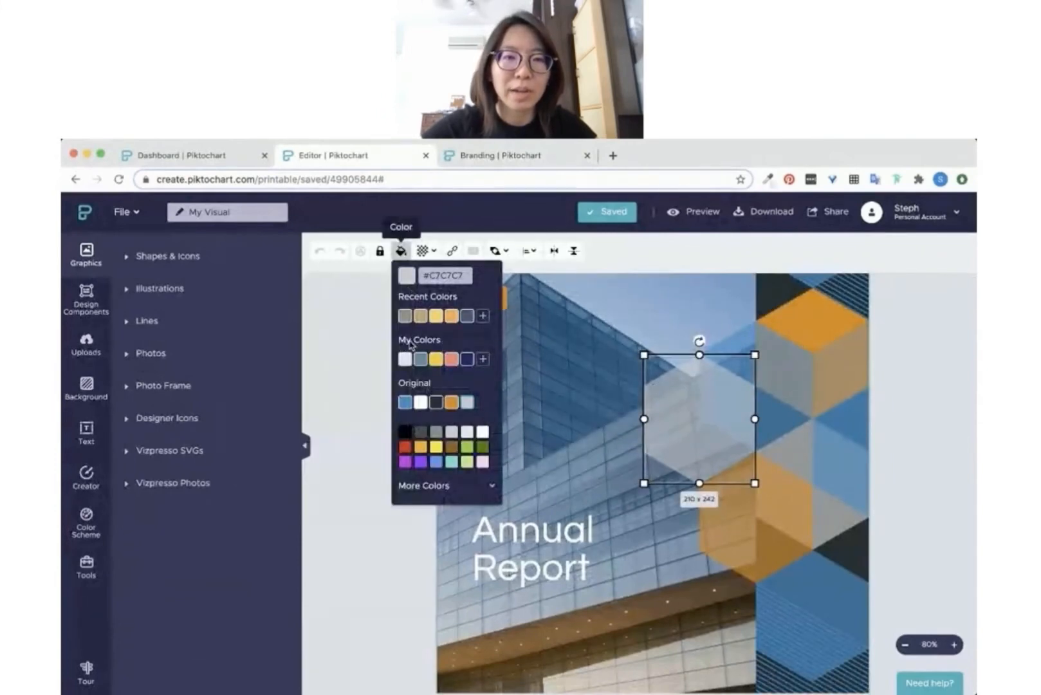
{"action": "left_click", "coordinate": [361, 337]}
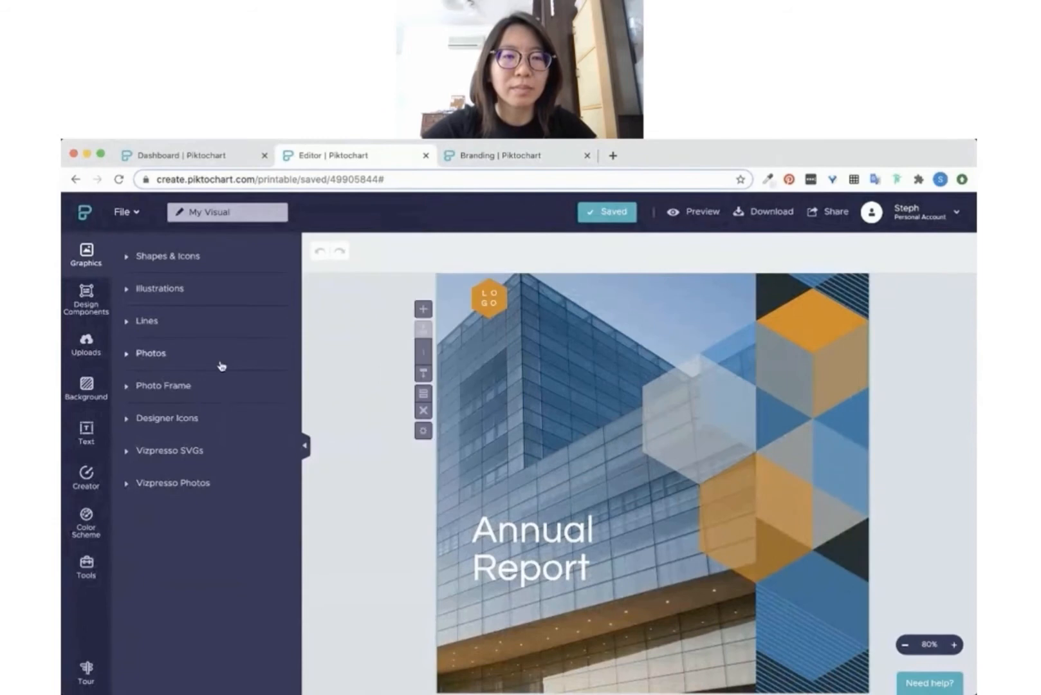
- Create a new custom color scheme named "Company" for the report
{"action": "left_click", "coordinate": [905, 645]}
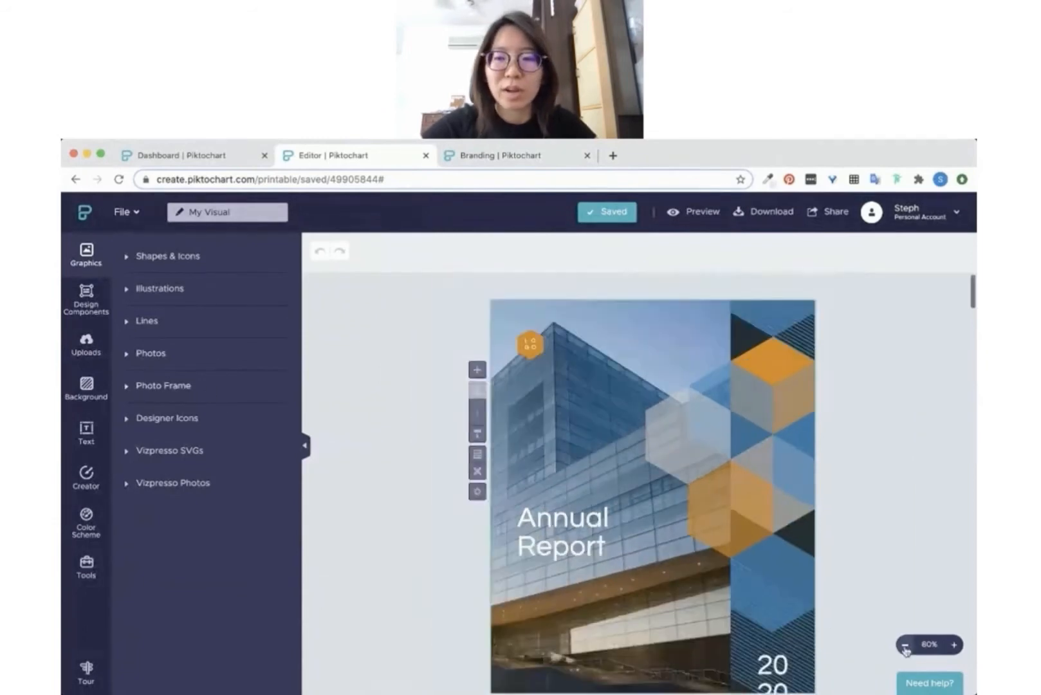
{"action": "left_click", "coordinate": [906, 644]}
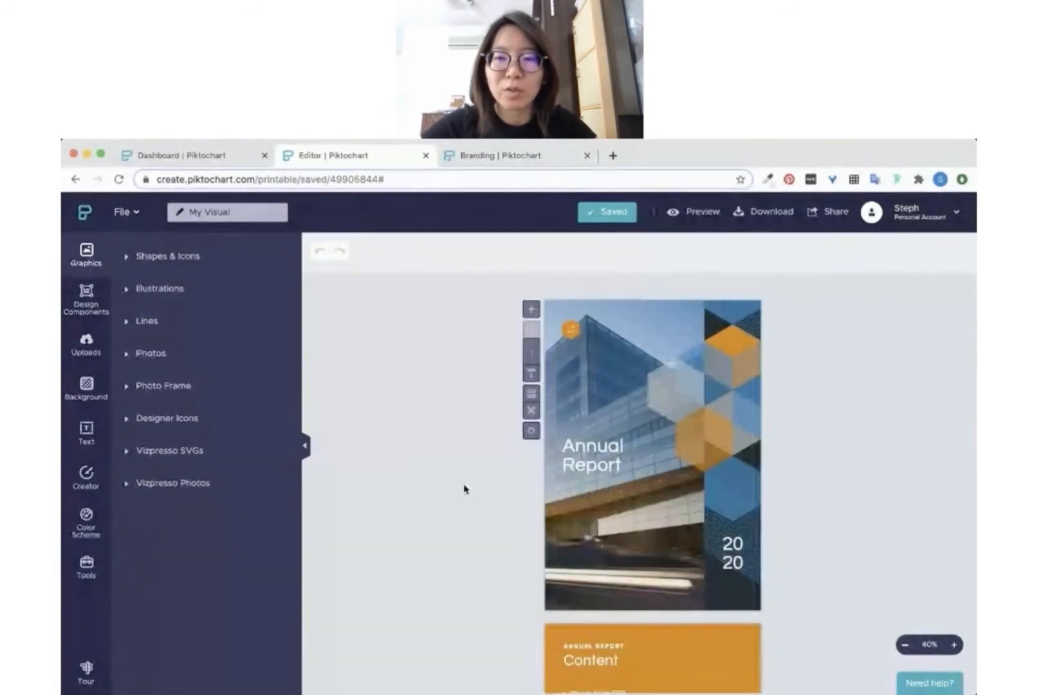
{"action": "left_click", "coordinate": [81, 525]}
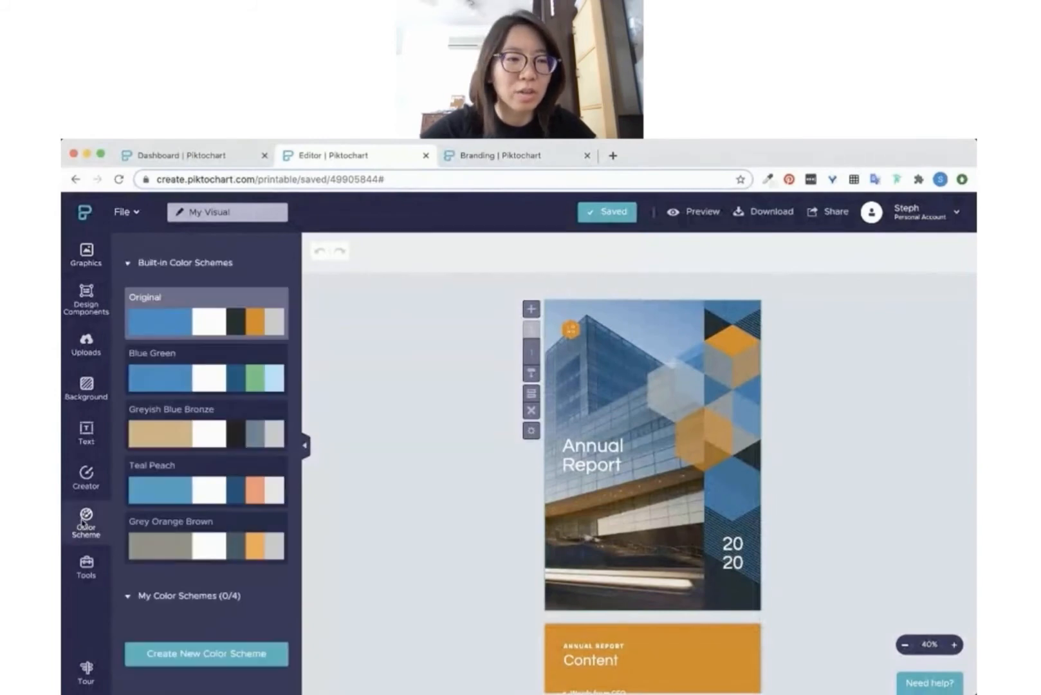
{"action": "left_click", "coordinate": [214, 650]}
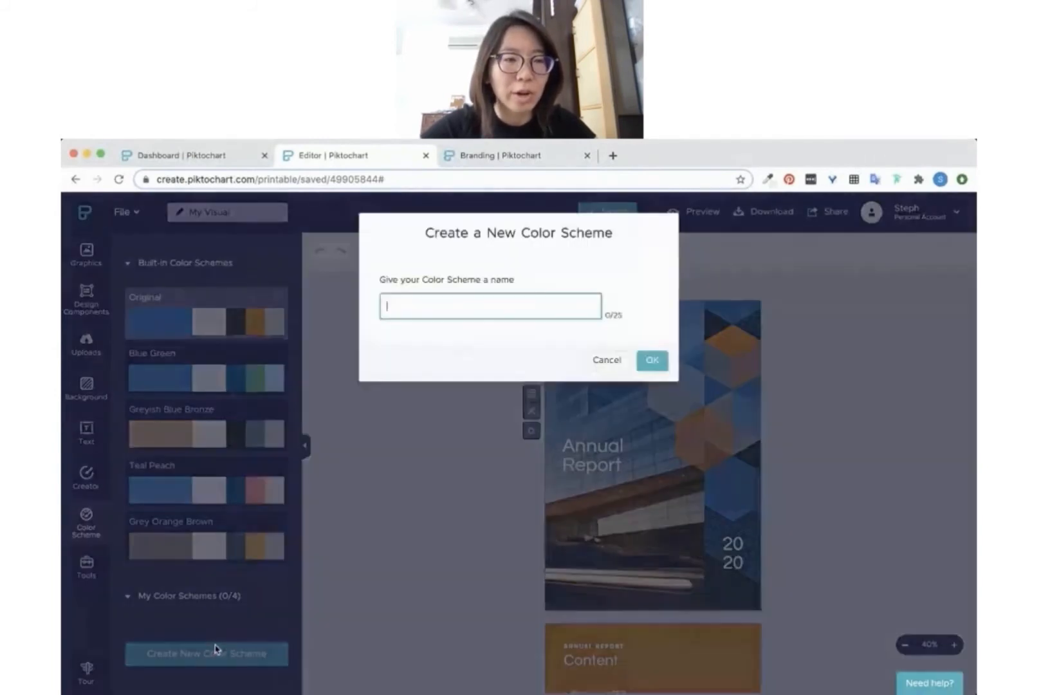
{"action": "type", "text": "Company"}
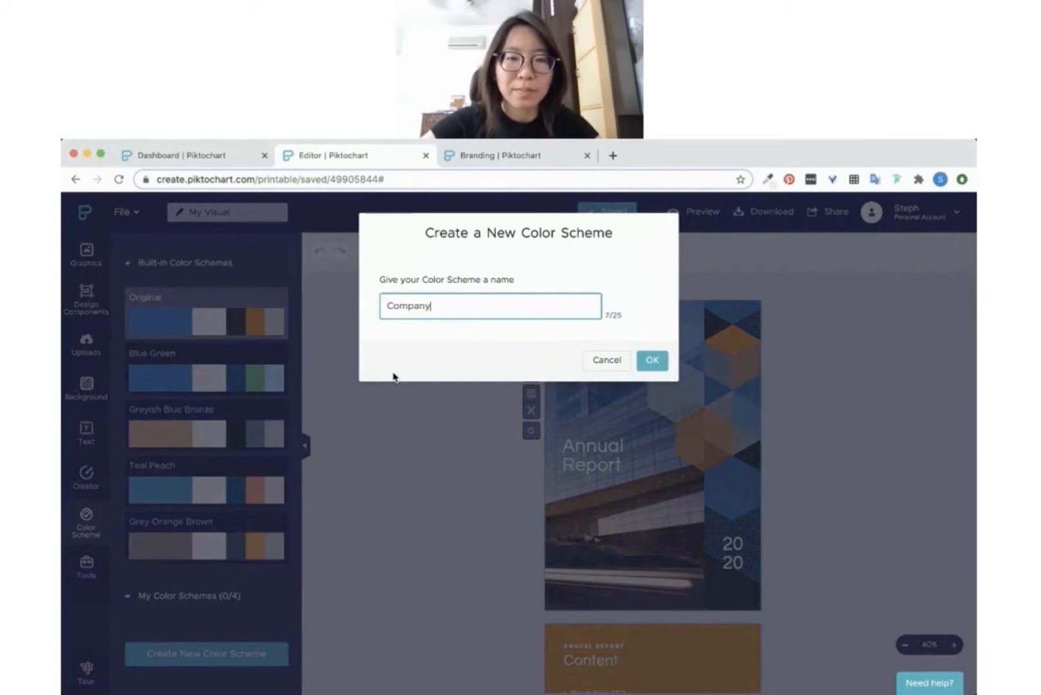
{"action": "left_click", "coordinate": [650, 361]}
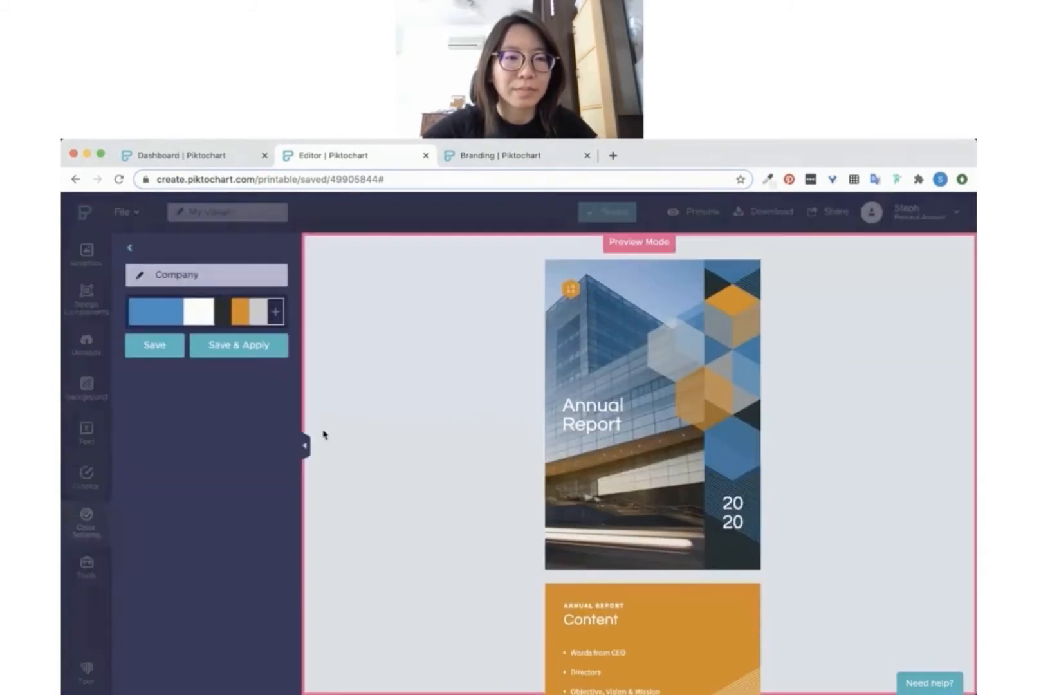
- In the Company scheme, replace the dark color with the brand navy and the orange with the brand coral #FB6B6C
{"action": "left_click", "coordinate": [222, 321]}
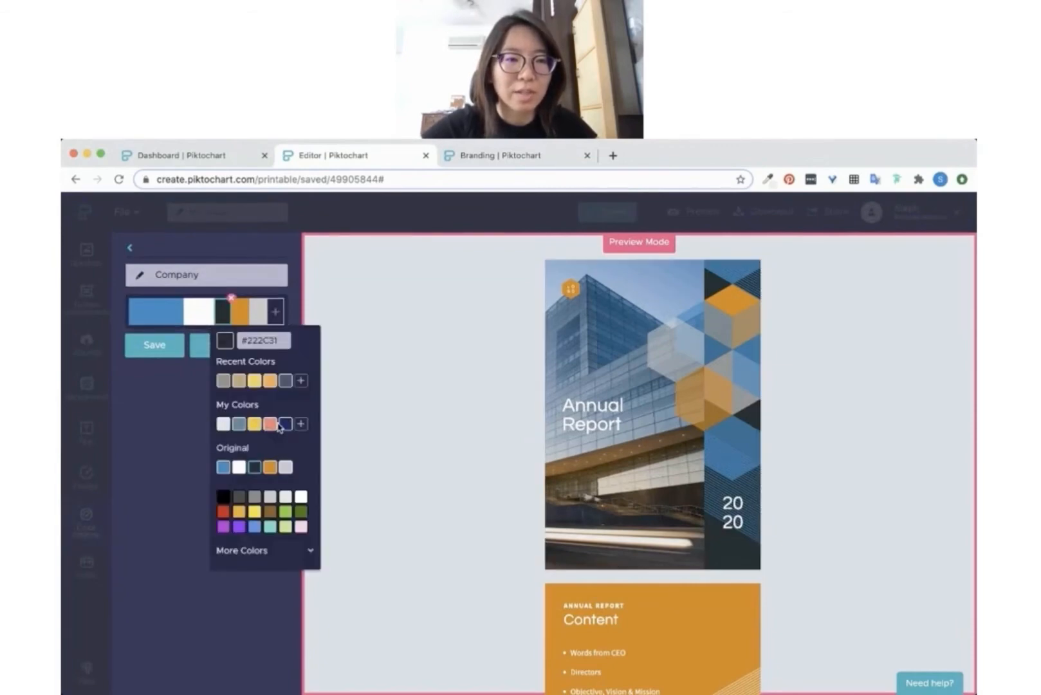
{"action": "left_click", "coordinate": [284, 425]}
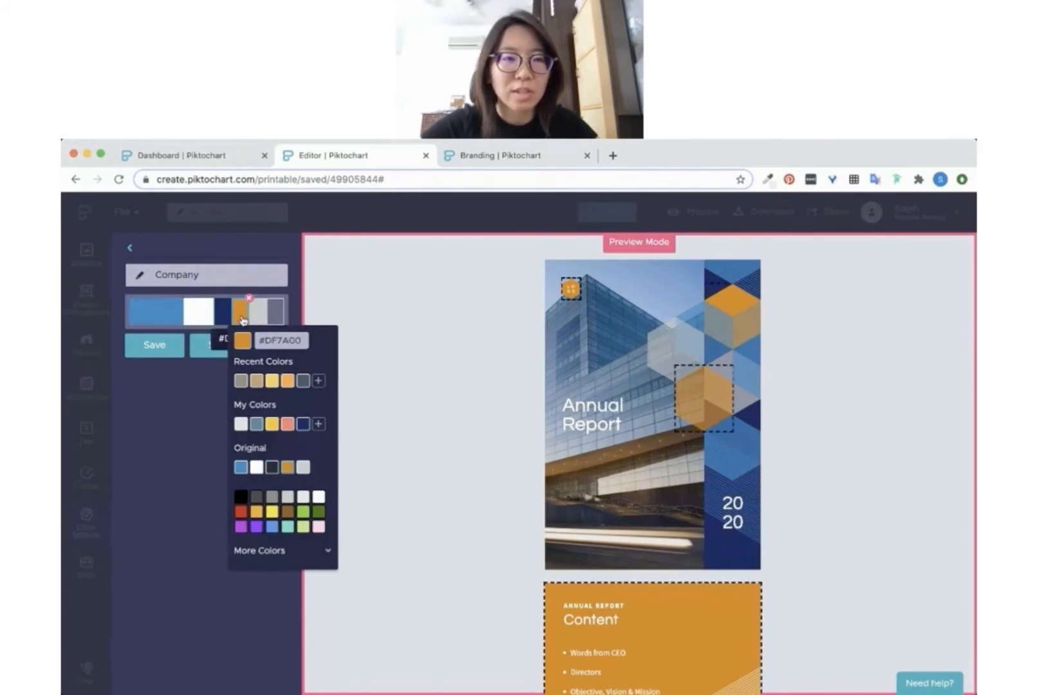
{"action": "left_click", "coordinate": [272, 425]}
{"action": "left_click", "coordinate": [287, 424]}
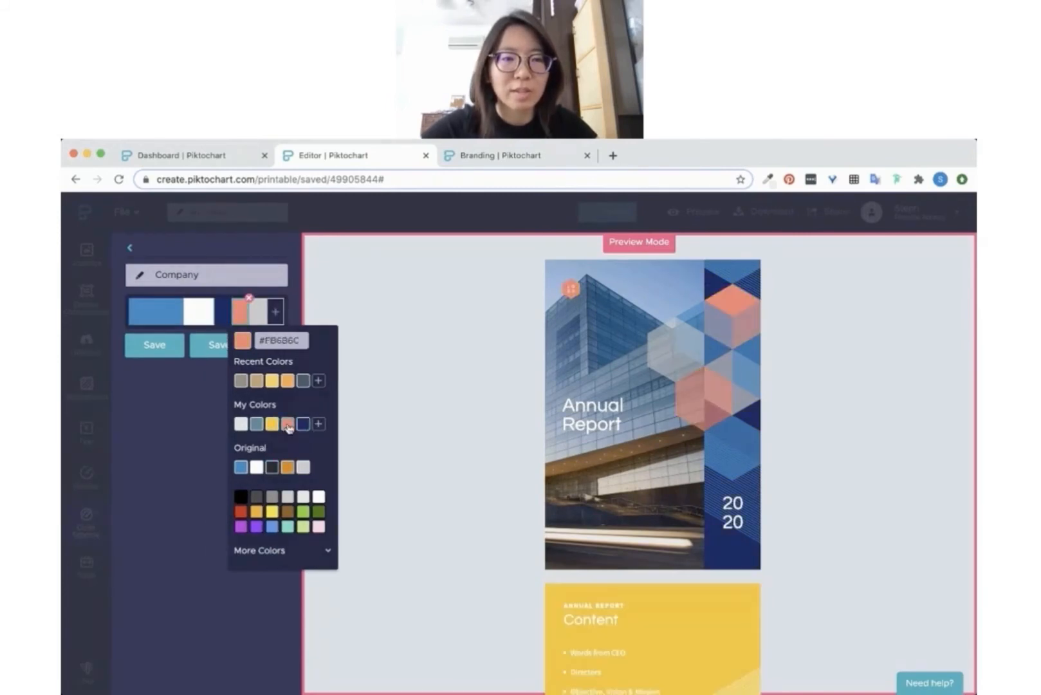
- Replace the scheme's blue with the brand teal #4F8595 and its grey with the palest brand color, and save the scheme
{"action": "left_click", "coordinate": [166, 312]}
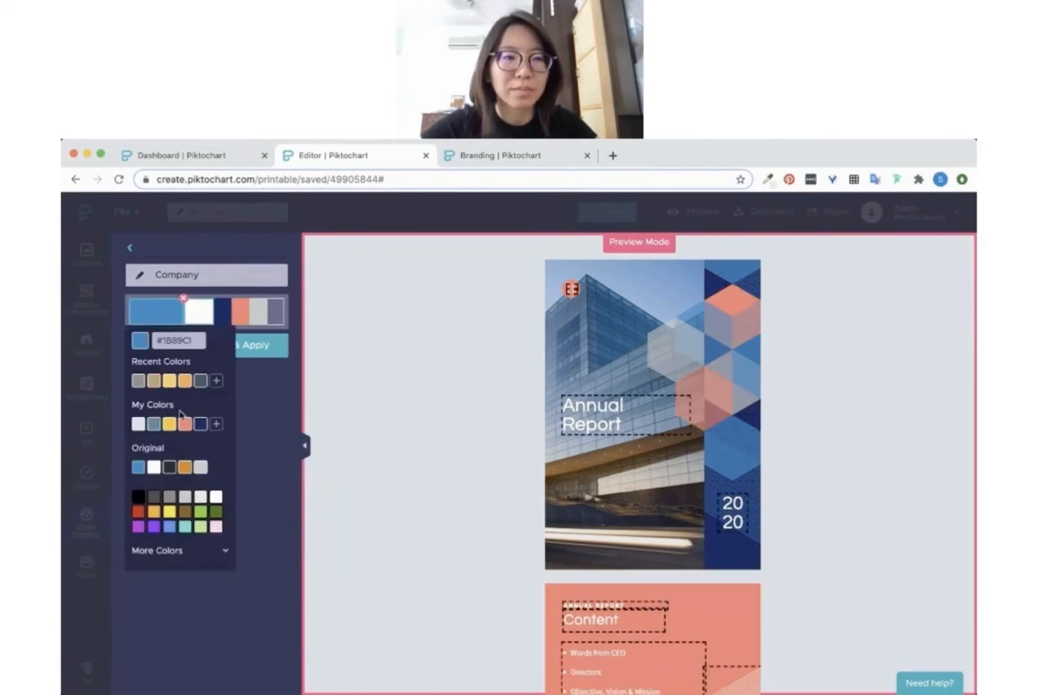
{"action": "left_click", "coordinate": [154, 424]}
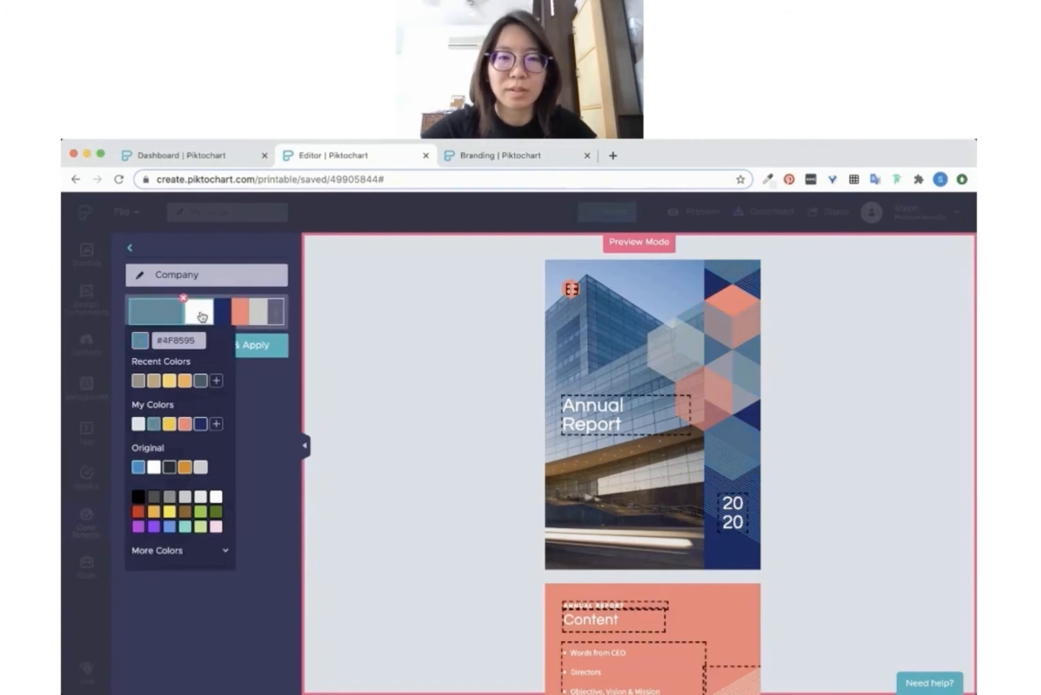
{"action": "left_click", "coordinate": [259, 322]}
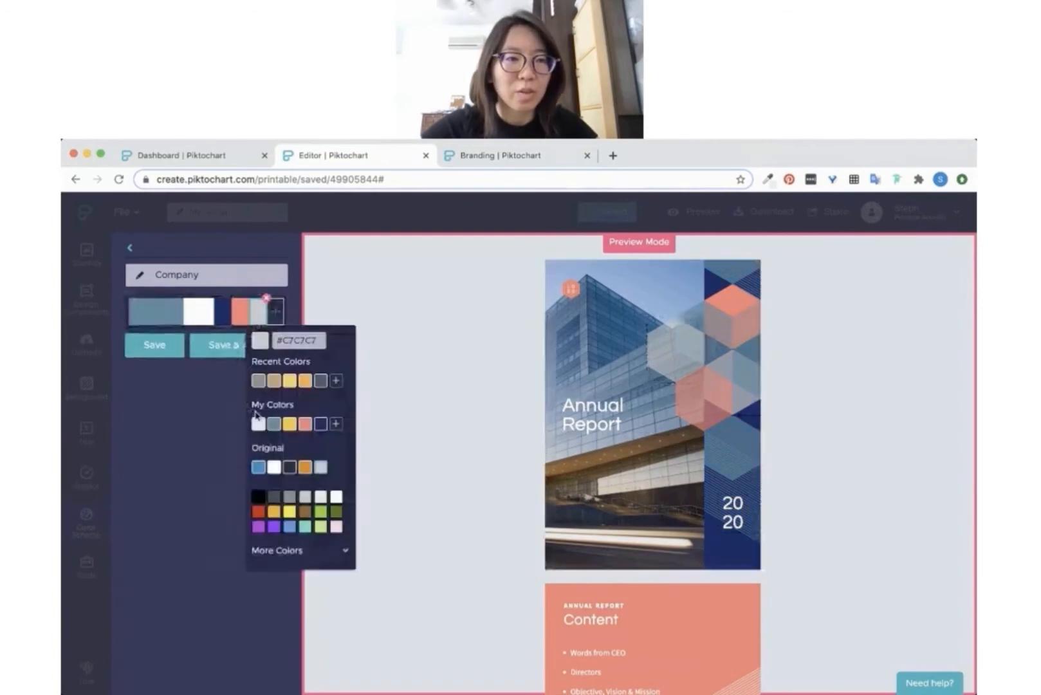
{"action": "left_click", "coordinate": [259, 425]}
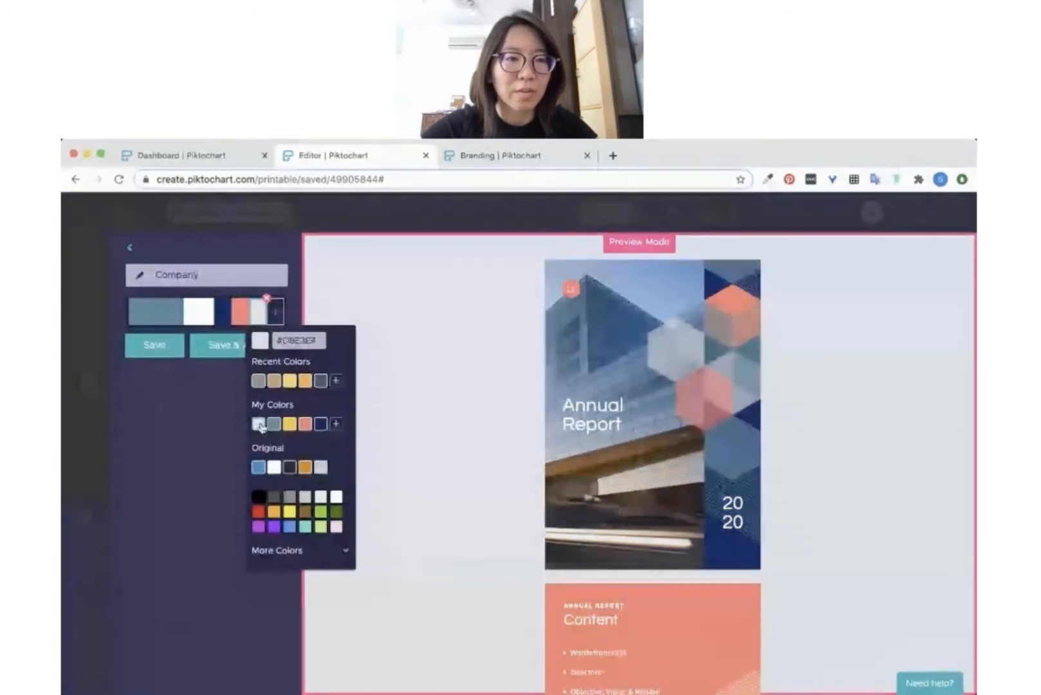
{"action": "left_click", "coordinate": [153, 346]}
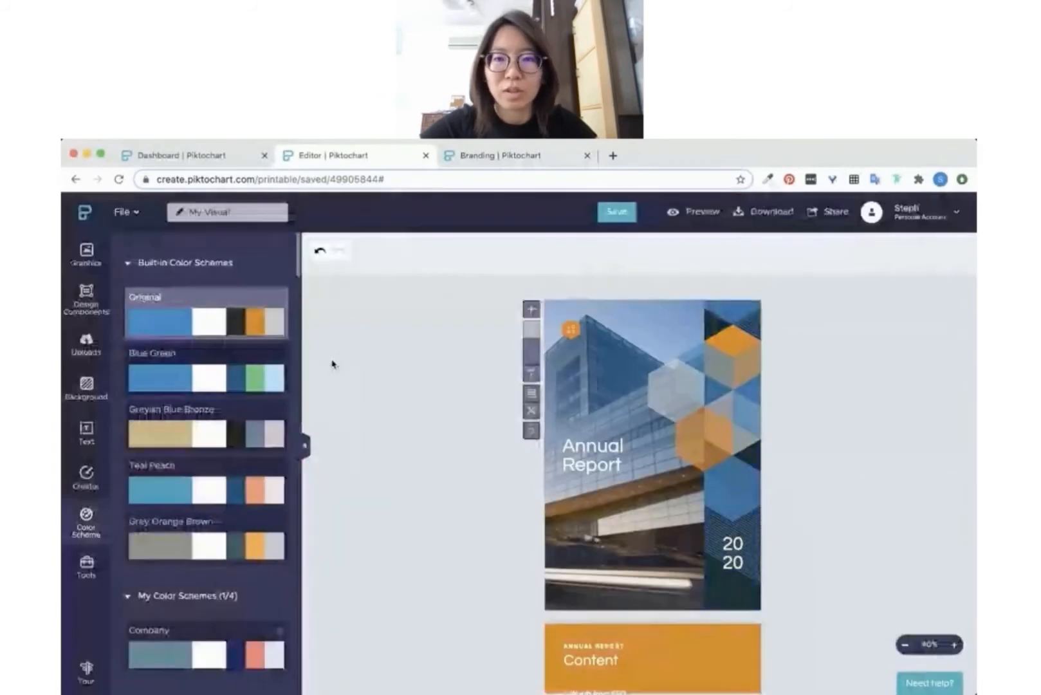
- Apply the Company color scheme to the report and check the recolored pages
{"action": "left_click", "coordinate": [203, 653]}
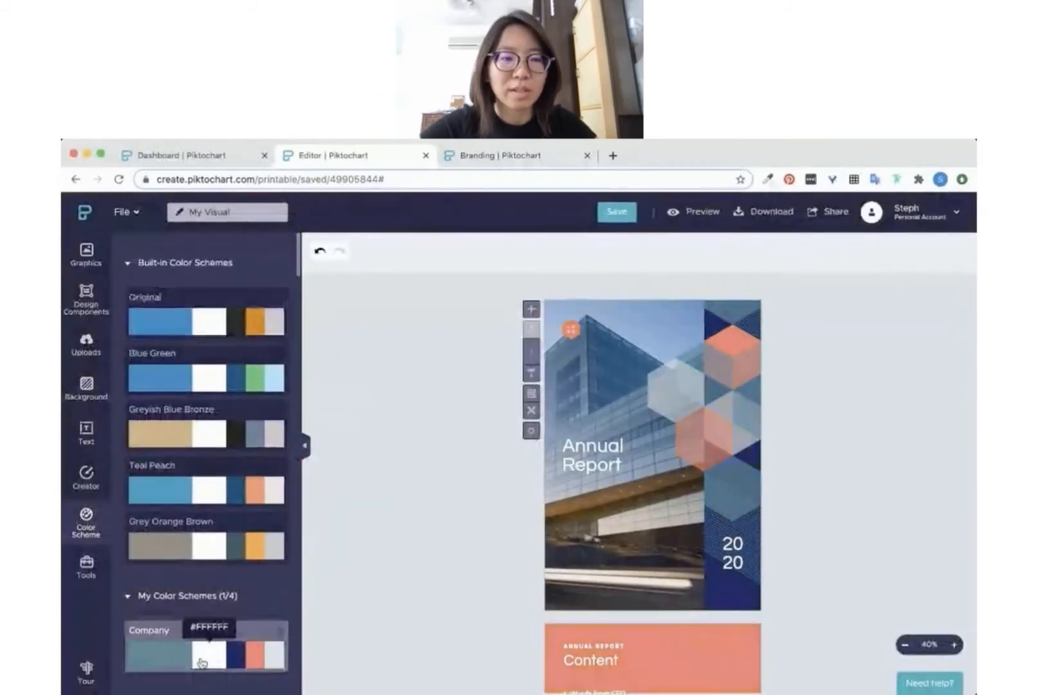
{"action": "scroll", "coordinate": [452, 407], "scroll_direction": "down", "scroll_amount": 10}
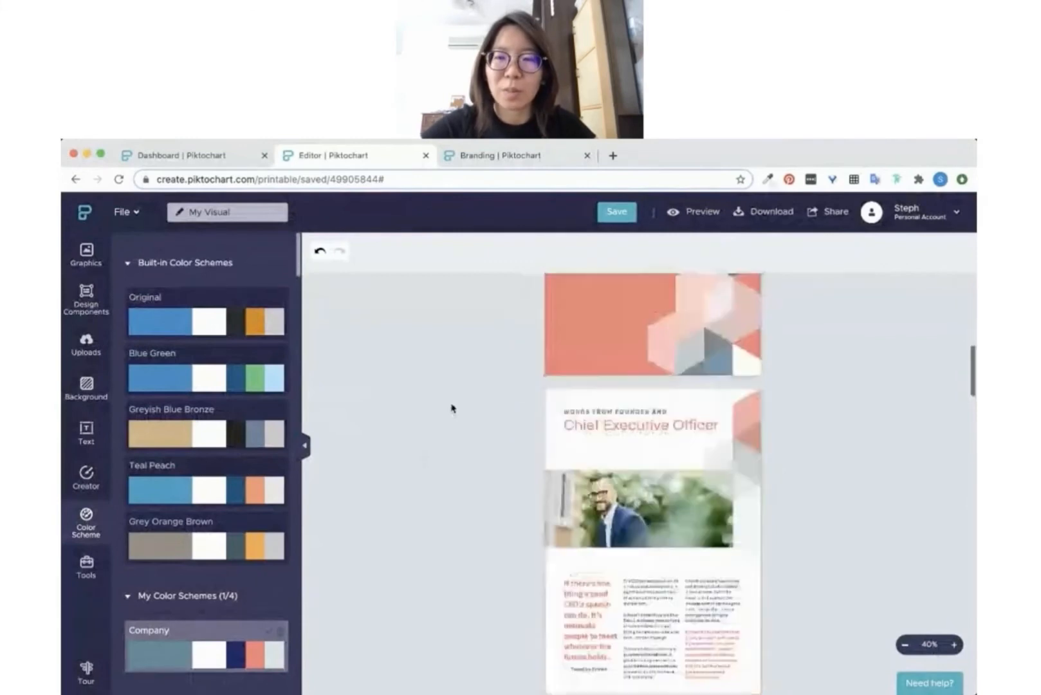
{"action": "scroll", "coordinate": [451, 408], "scroll_direction": "down", "scroll_amount": 7}
{"action": "scroll", "coordinate": [451, 408], "scroll_direction": "up", "scroll_amount": 17}
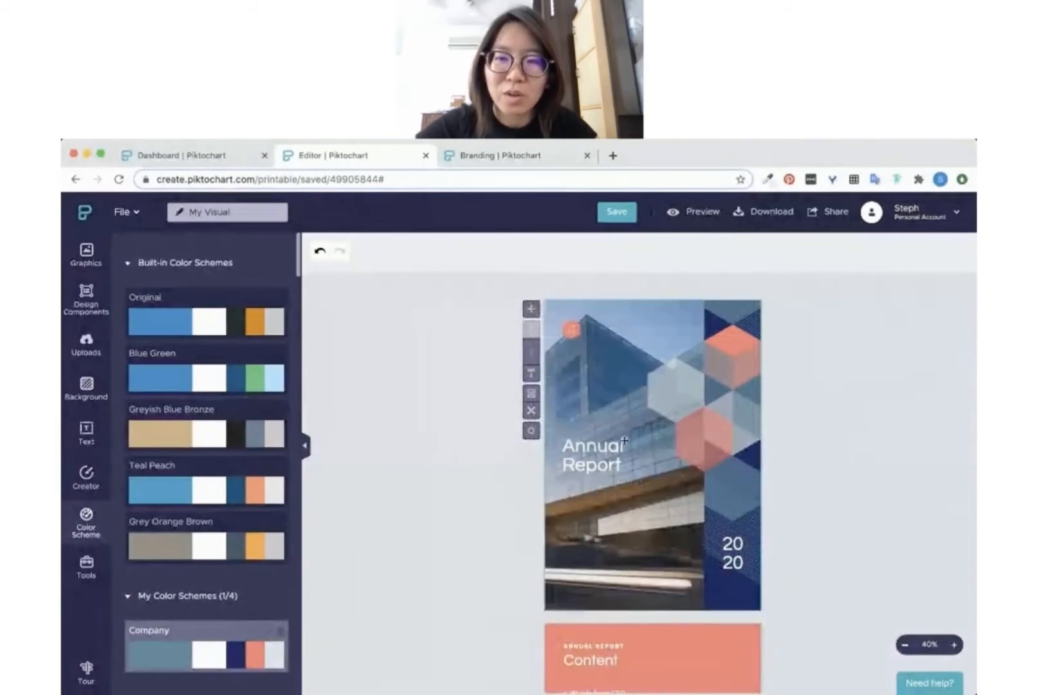
- Examine the cover's title and photo frame, and look through the uploaded images for a replacement photo
{"action": "left_click", "coordinate": [608, 446]}
{"action": "left_click", "coordinate": [811, 448]}
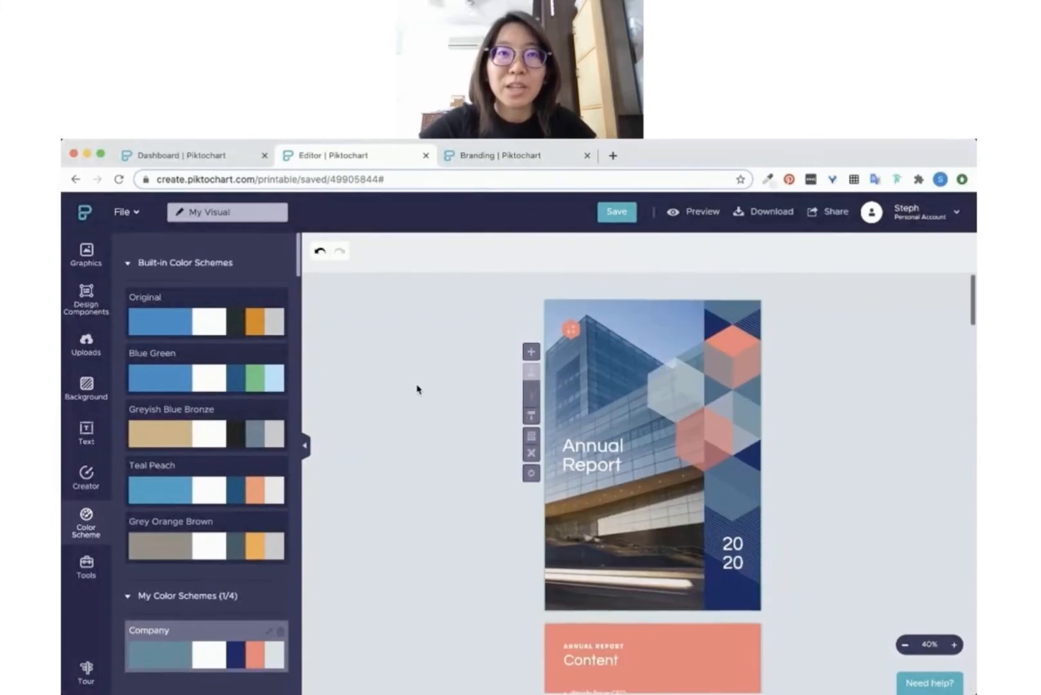
{"action": "left_click", "coordinate": [602, 357]}
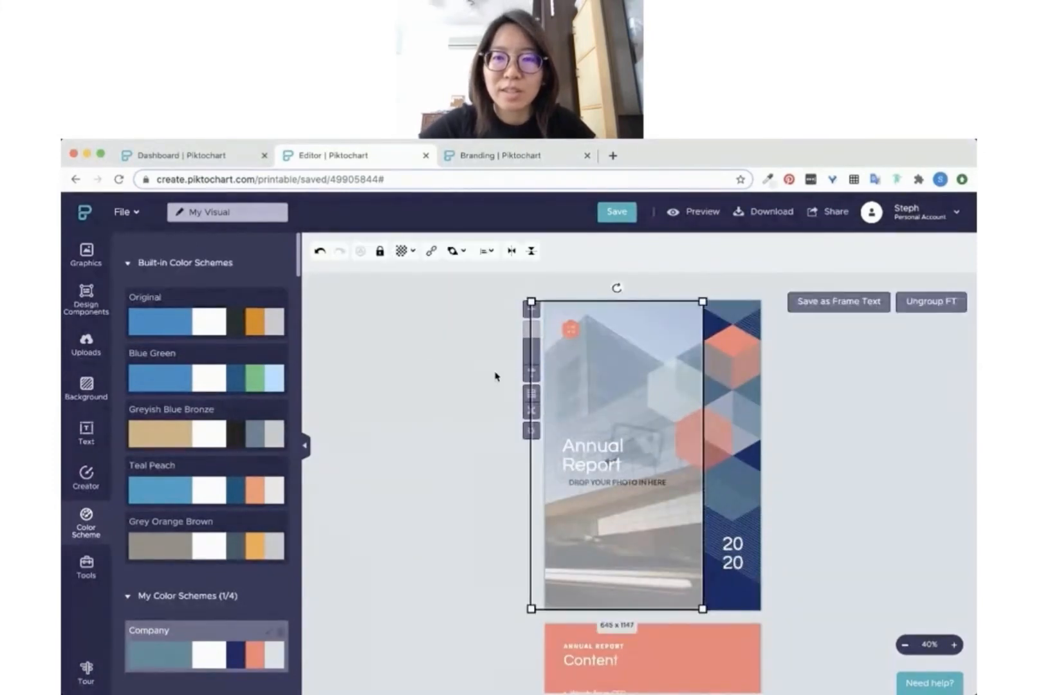
{"action": "left_click", "coordinate": [451, 368]}
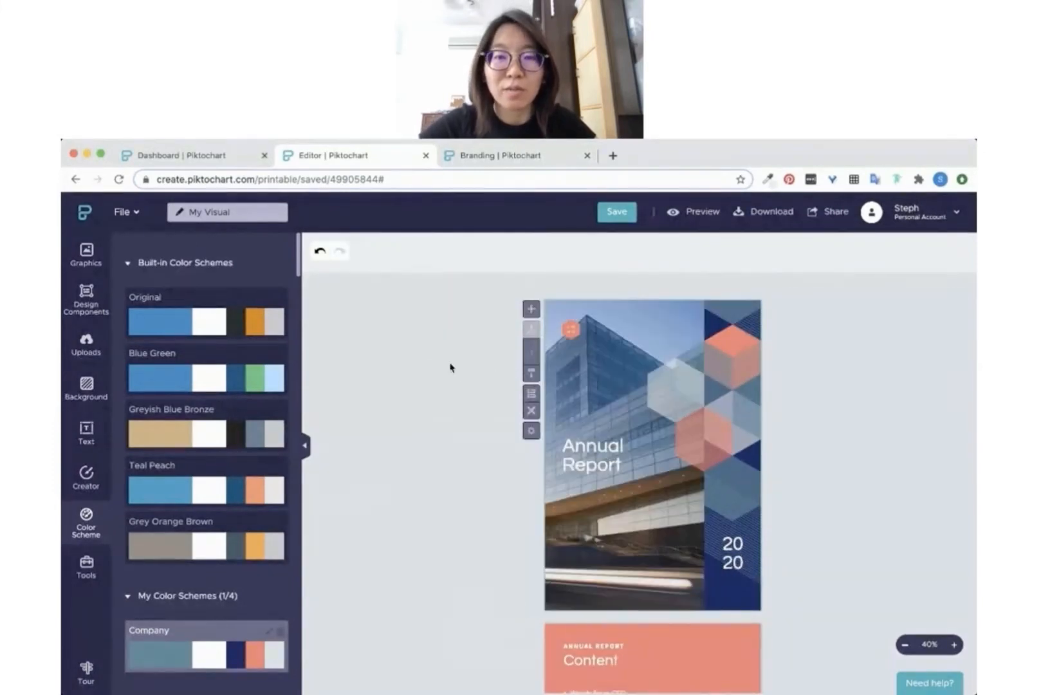
{"action": "left_click", "coordinate": [87, 254]}
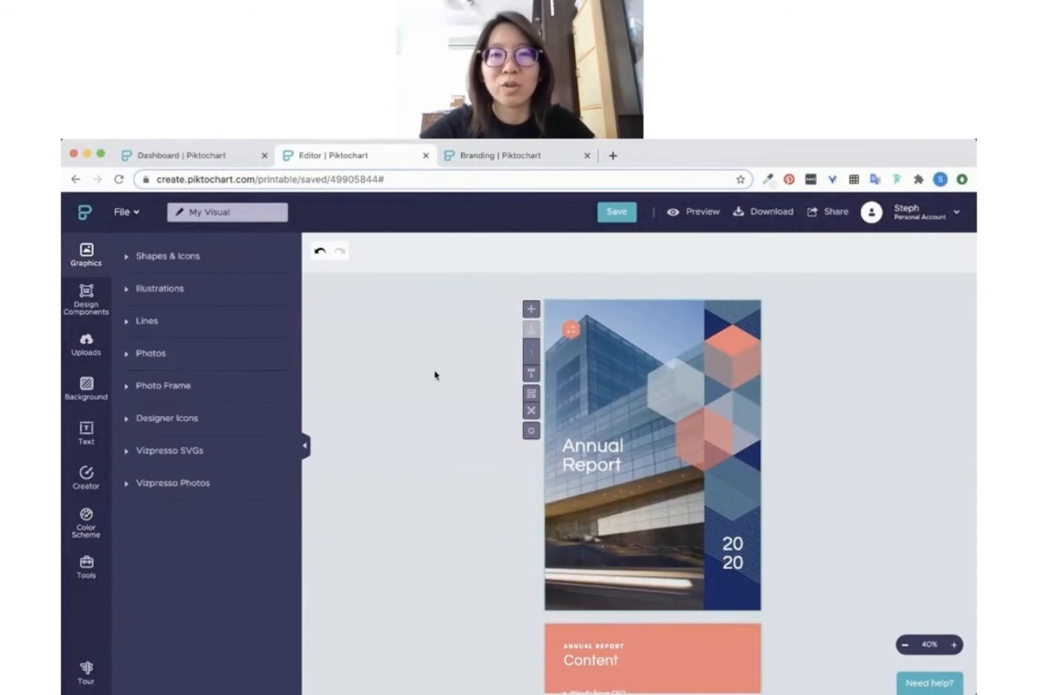
{"action": "left_click", "coordinate": [88, 348]}
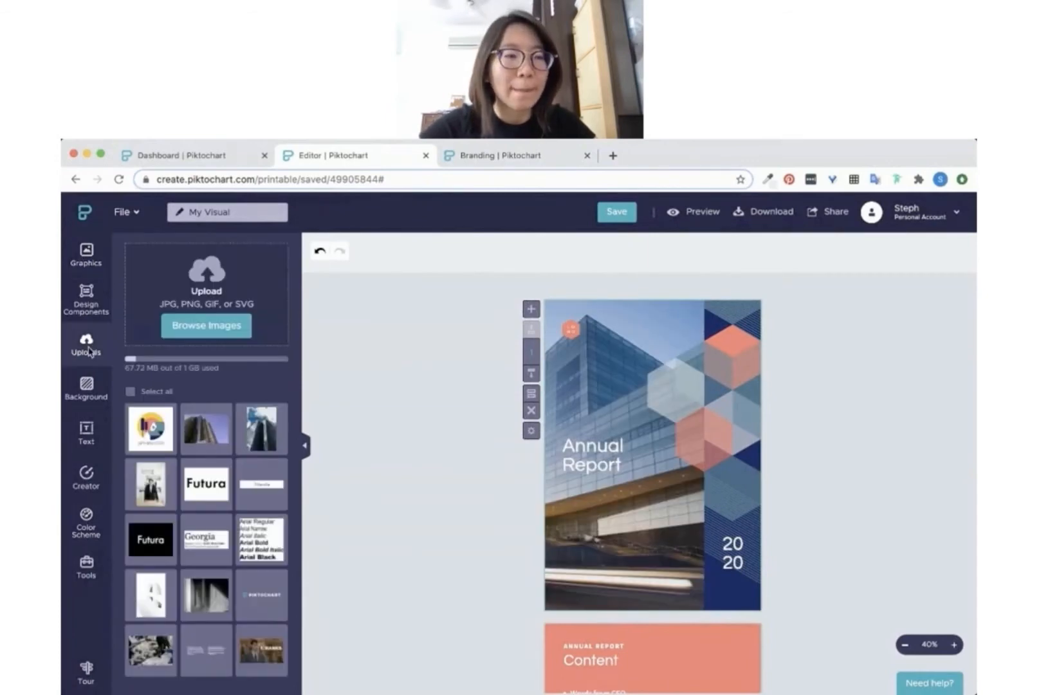
{"action": "mouse_move", "coordinate": [253, 438]}
{"action": "scroll", "coordinate": [253, 438], "scroll_direction": "down", "scroll_amount": 1}
{"action": "scroll", "coordinate": [253, 438], "scroll_direction": "up", "scroll_amount": 1}
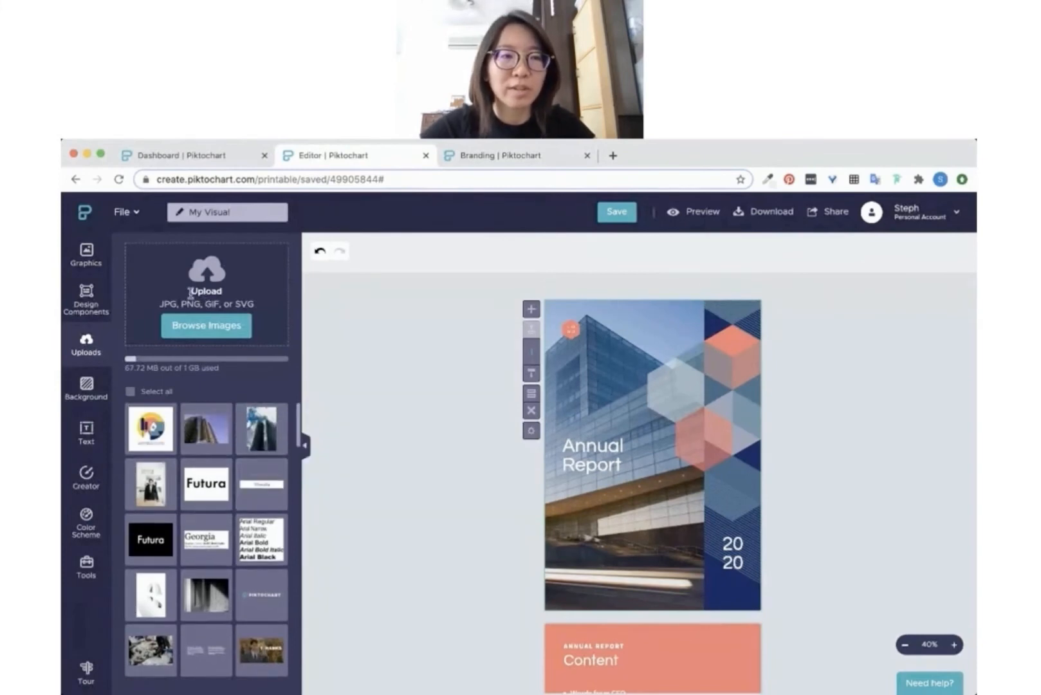
- Search the Unsplash photos for "building" and place the glass building with palm trees in the cover's photo frame
{"action": "left_click", "coordinate": [94, 261]}
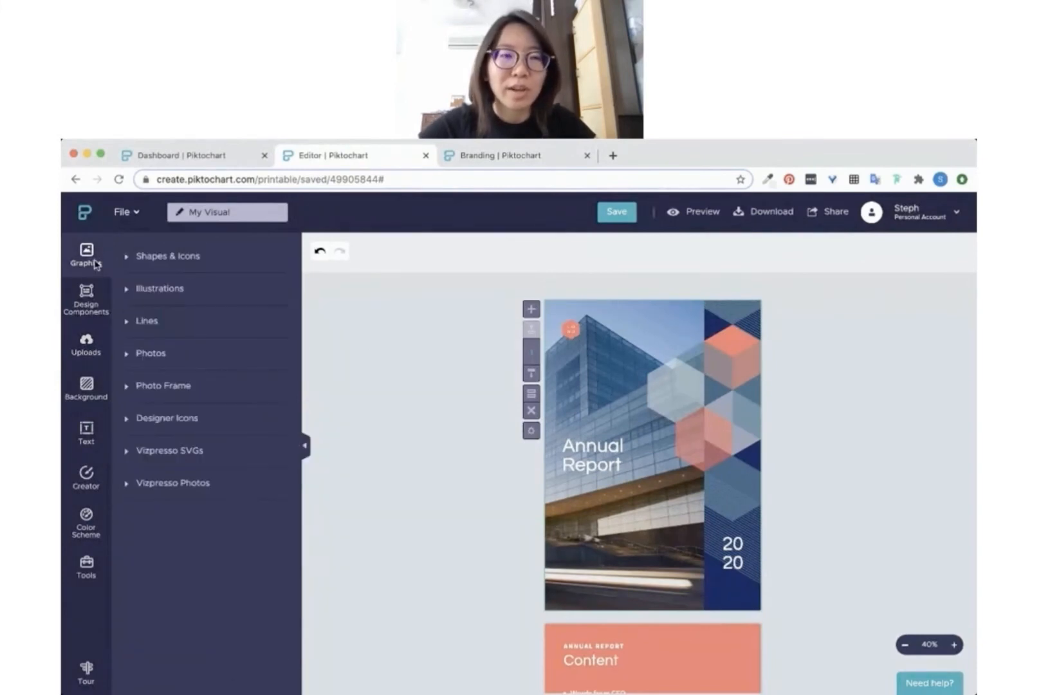
{"action": "left_click", "coordinate": [183, 351]}
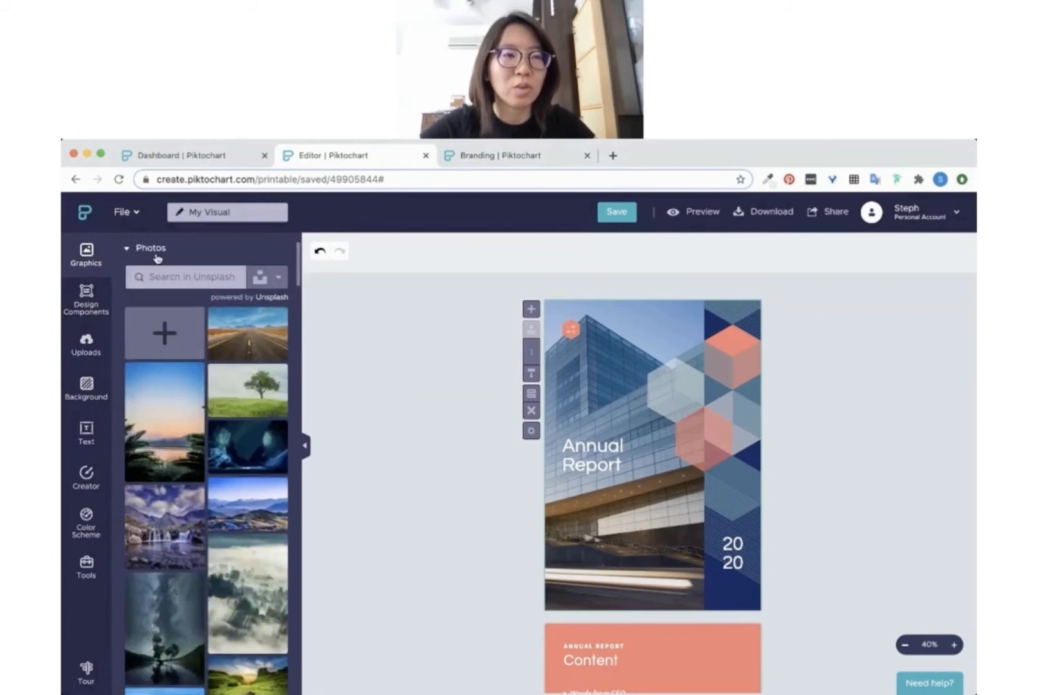
{"action": "scroll", "coordinate": [164, 264], "scroll_direction": "up", "scroll_amount": 2}
{"action": "left_click", "coordinate": [200, 385]}
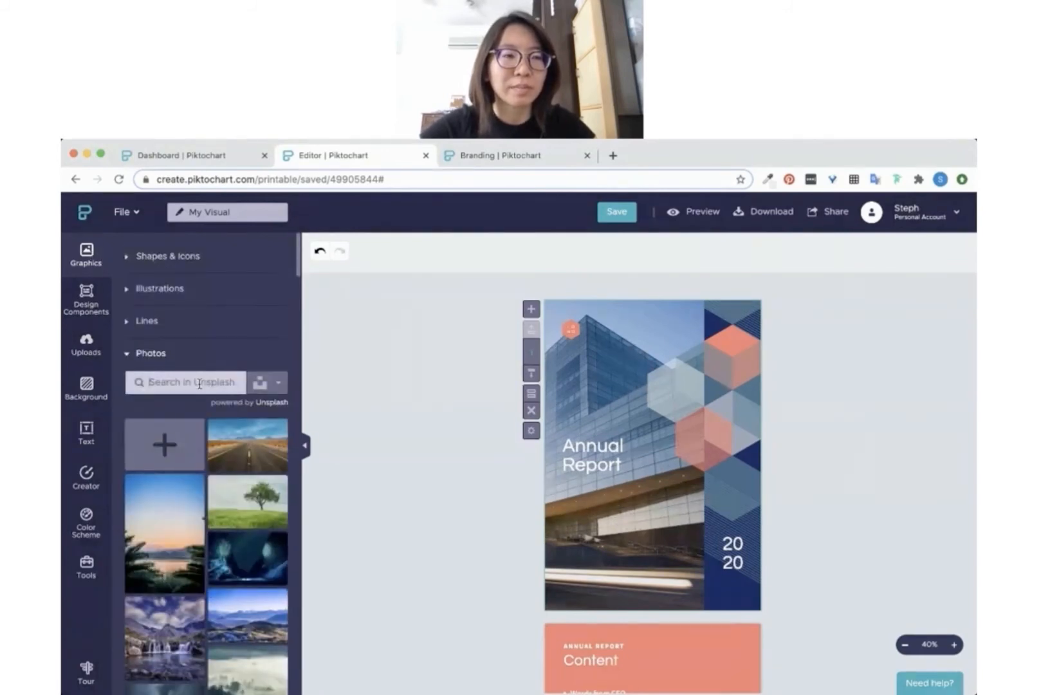
{"action": "type", "text": "building"}
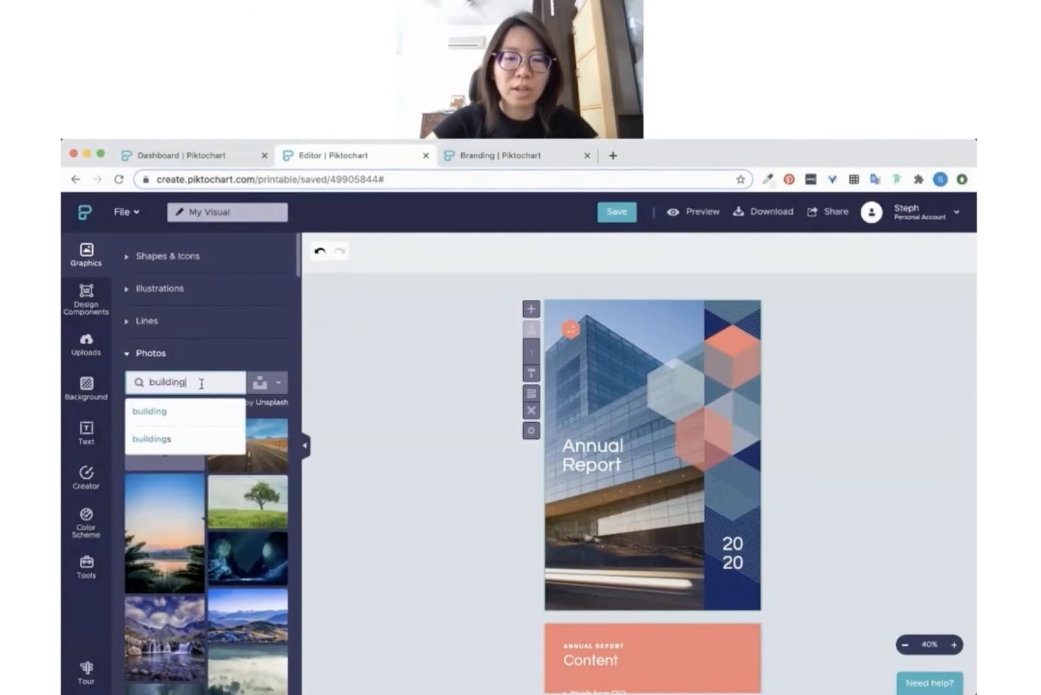
{"action": "key", "text": "Return"}
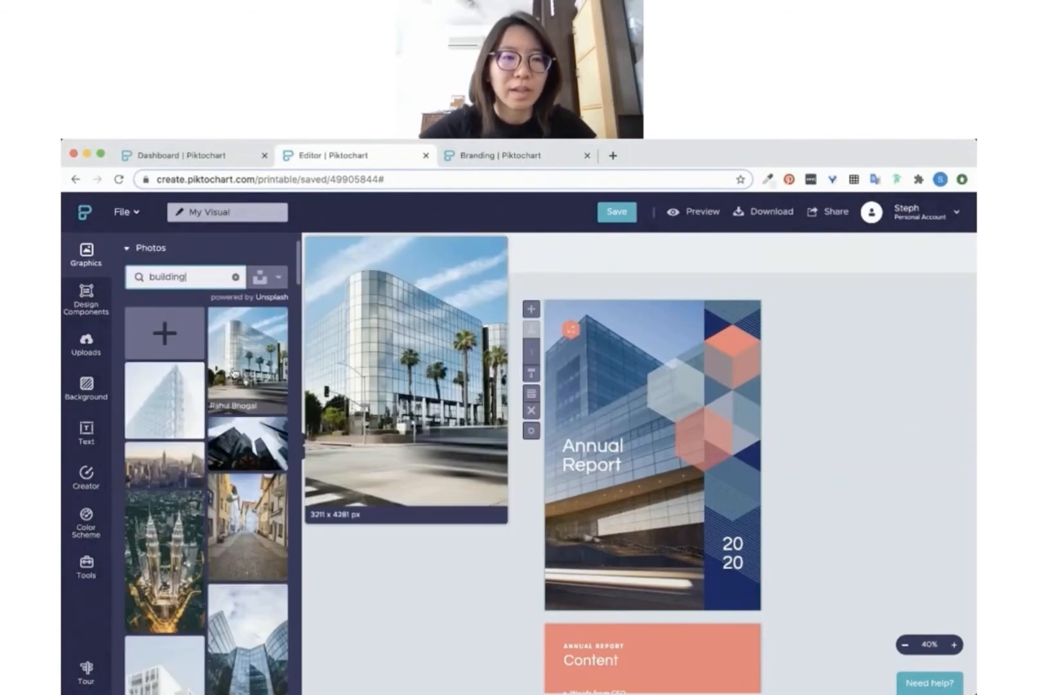
{"action": "left_click", "coordinate": [235, 374]}
{"action": "left_click_drag", "start_coordinate": [657, 416], "coordinate": [647, 407]}
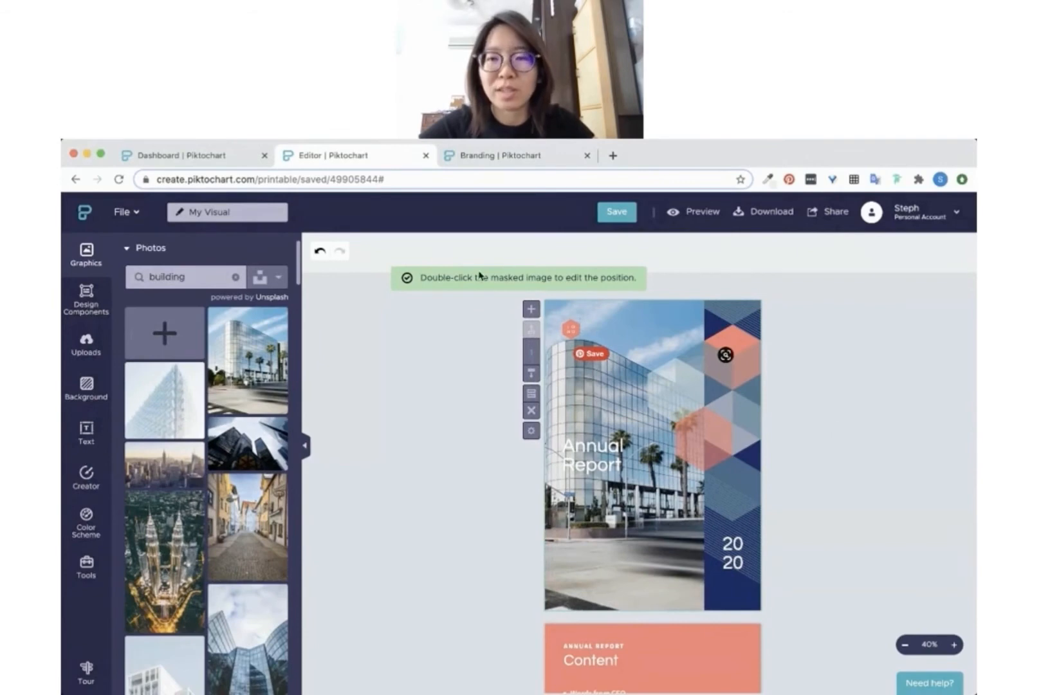
- Look through the uploaded images for the photo frame on the Chief Executive Officer page
{"action": "scroll", "coordinate": [611, 414], "scroll_direction": "down", "scroll_amount": 10}
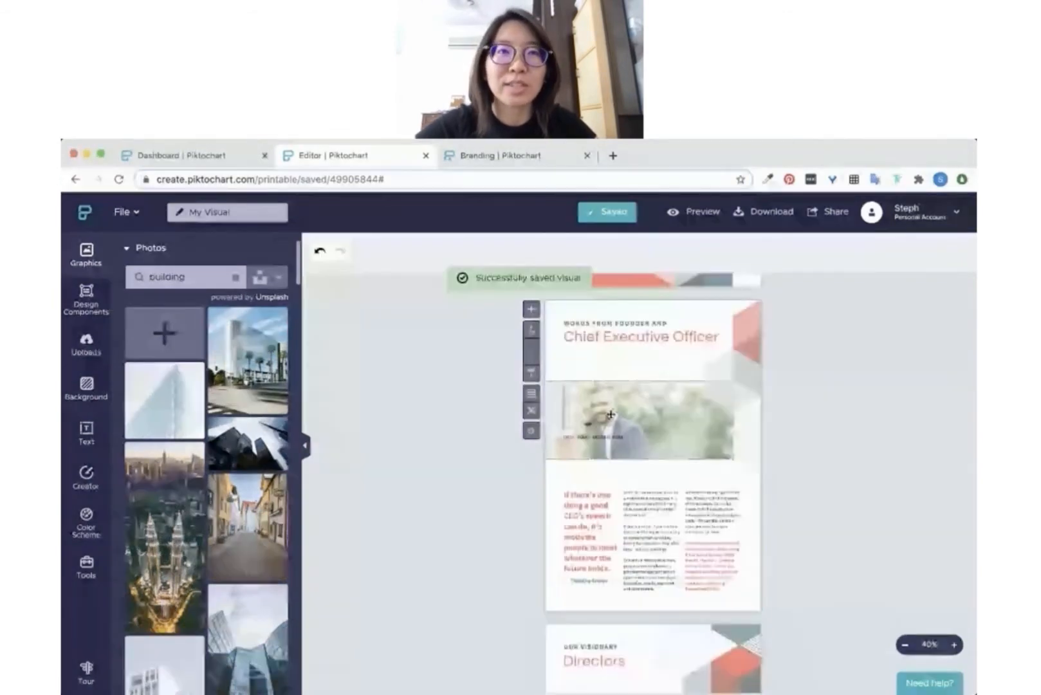
{"action": "left_click", "coordinate": [94, 353]}
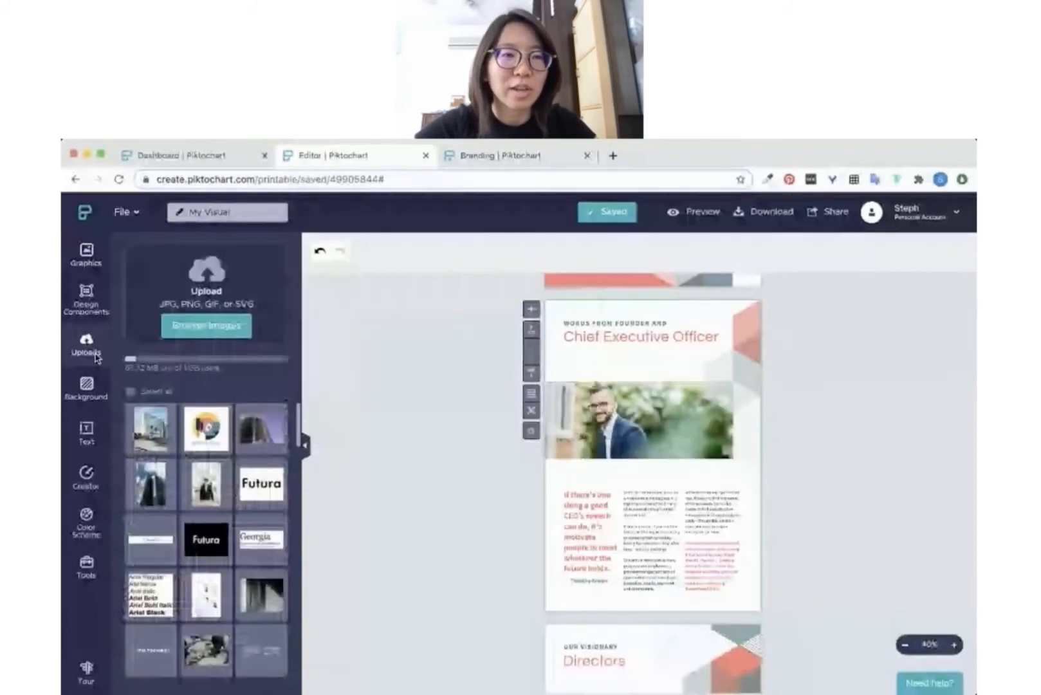
{"action": "left_click_drag", "start_coordinate": [260, 426], "coordinate": [847, 409]}
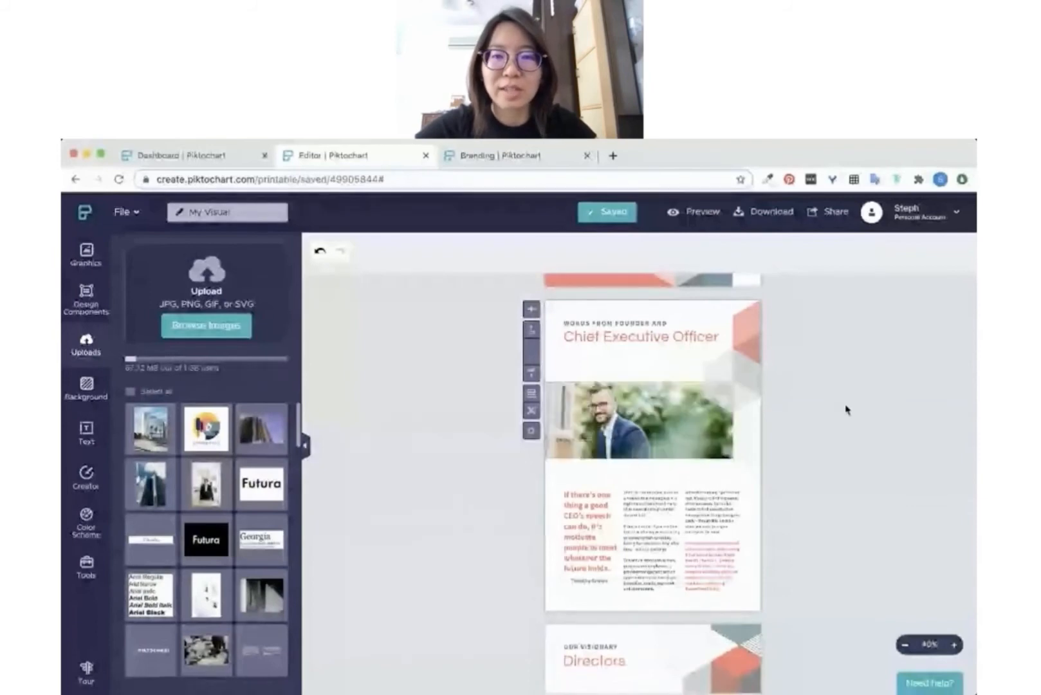
- Place the uploaded photo of the man in a black suit on the Directors page
{"action": "scroll", "coordinate": [874, 506], "scroll_direction": "down", "scroll_amount": 5}
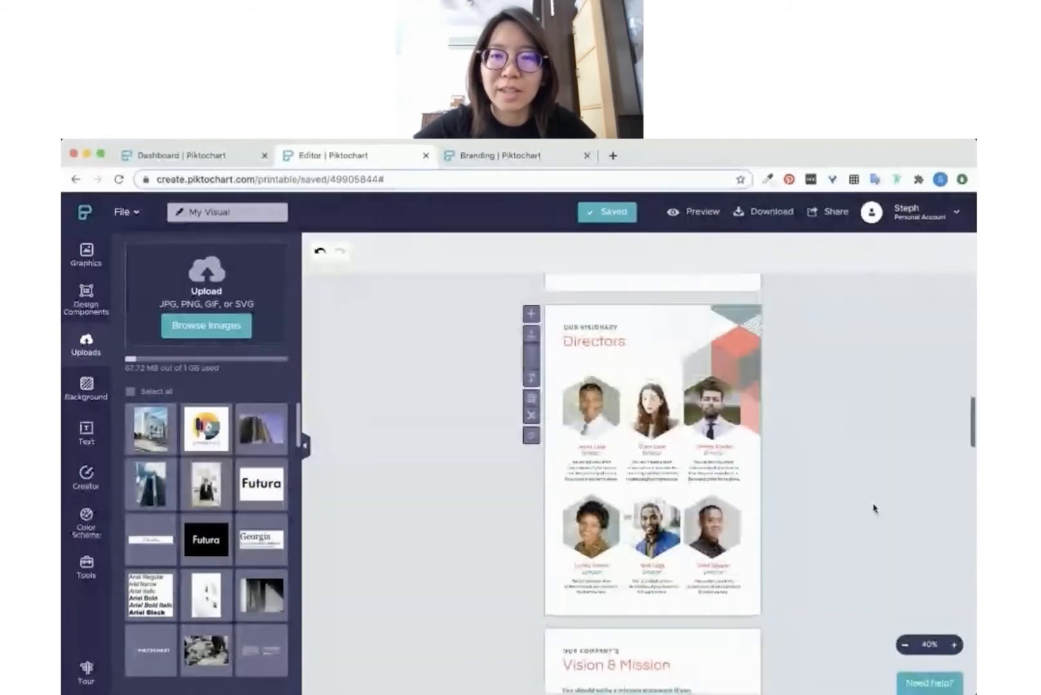
{"action": "left_click", "coordinate": [954, 645]}
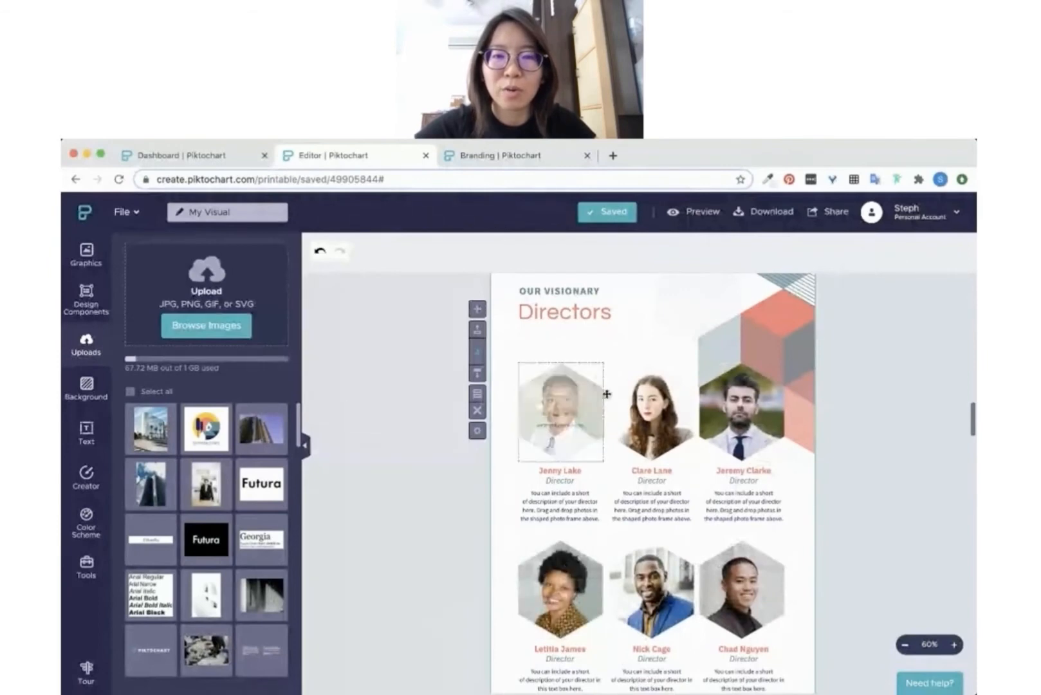
{"action": "left_click", "coordinate": [86, 255]}
{"action": "left_click", "coordinate": [205, 258]}
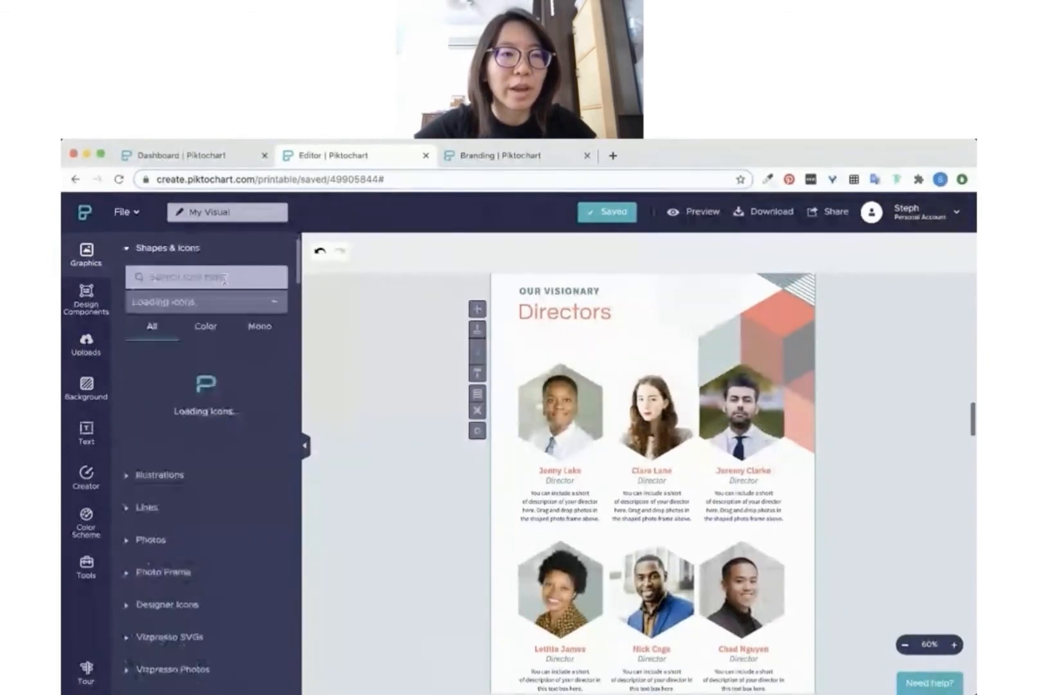
{"action": "left_click_drag", "start_coordinate": [261, 375], "coordinate": [560, 418]}
{"action": "left_click", "coordinate": [86, 345]}
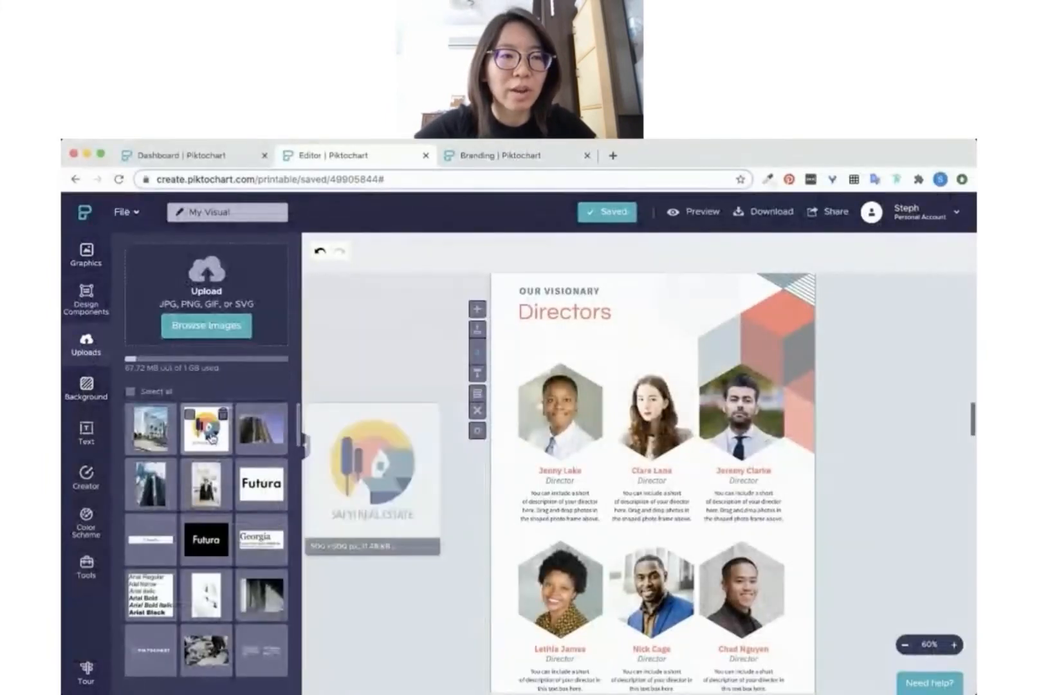
{"action": "scroll", "coordinate": [212, 439], "scroll_direction": "down", "scroll_amount": 2}
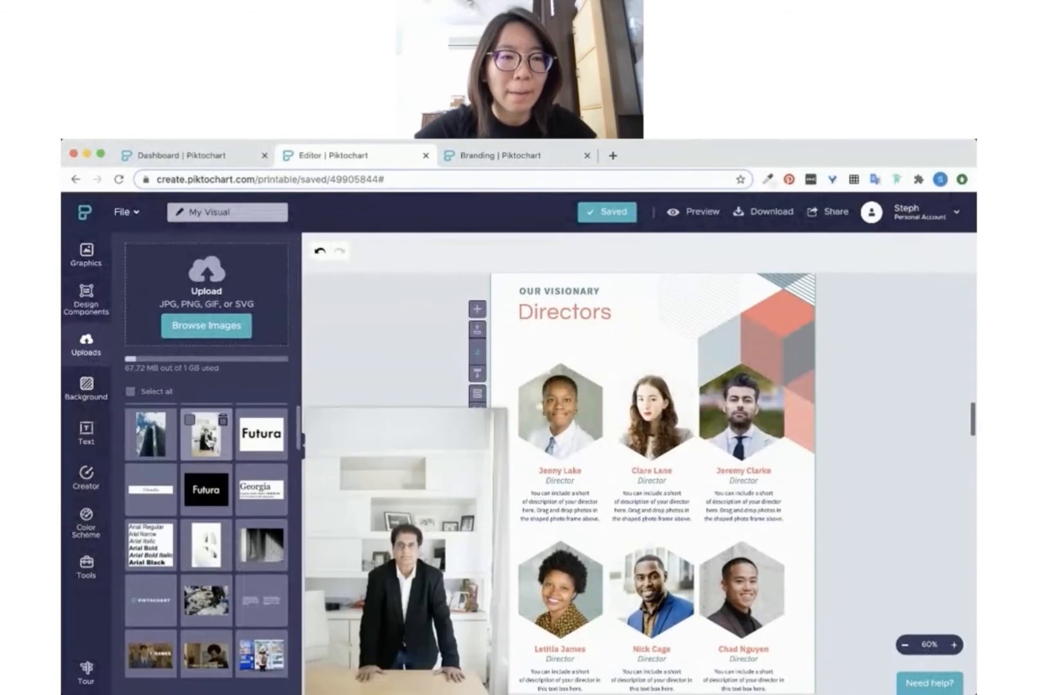
{"action": "left_click", "coordinate": [207, 435]}
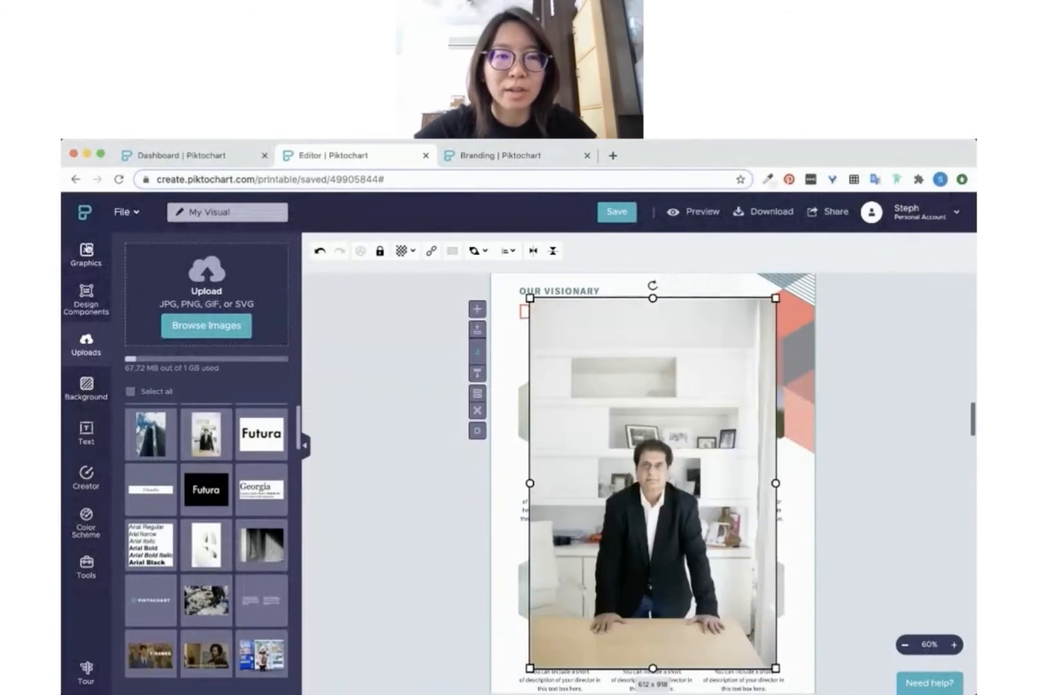
- Add a basic circle shape over the suited man's photo and enlarge it to cover his head
{"action": "left_click", "coordinate": [88, 252]}
{"action": "mouse_move", "coordinate": [263, 358]}
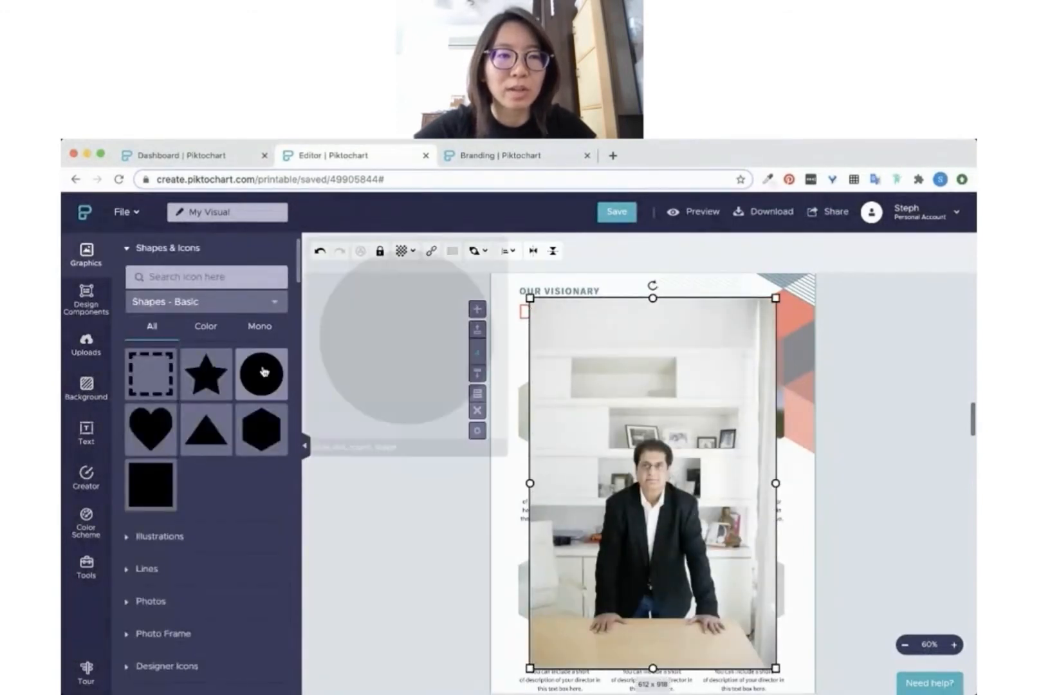
{"action": "left_click", "coordinate": [264, 378]}
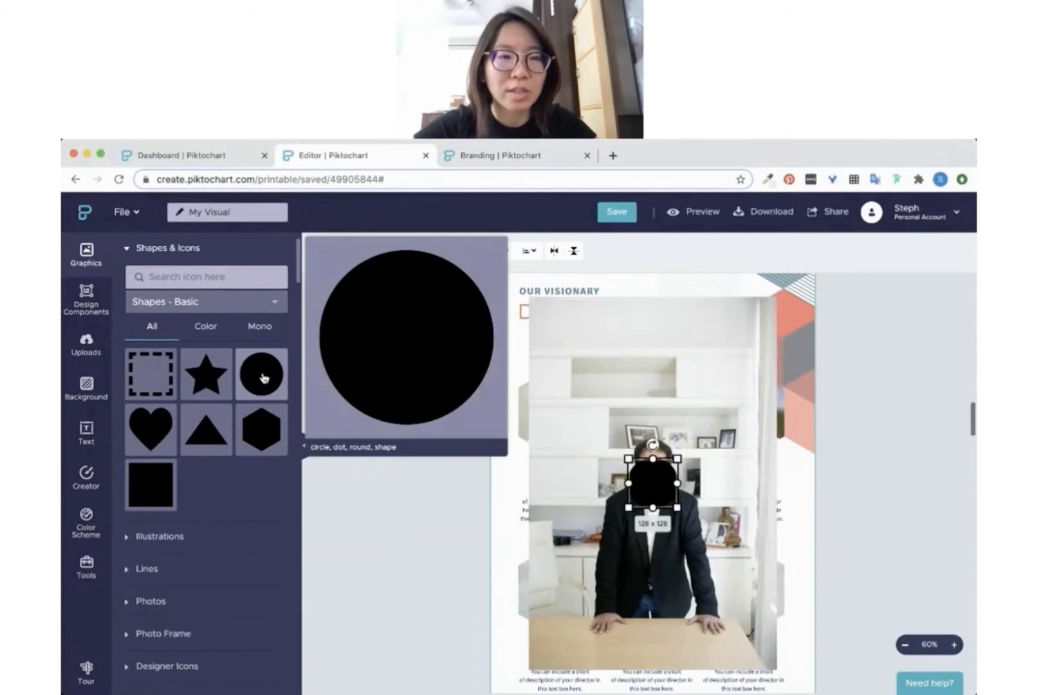
{"action": "left_click", "coordinate": [229, 278]}
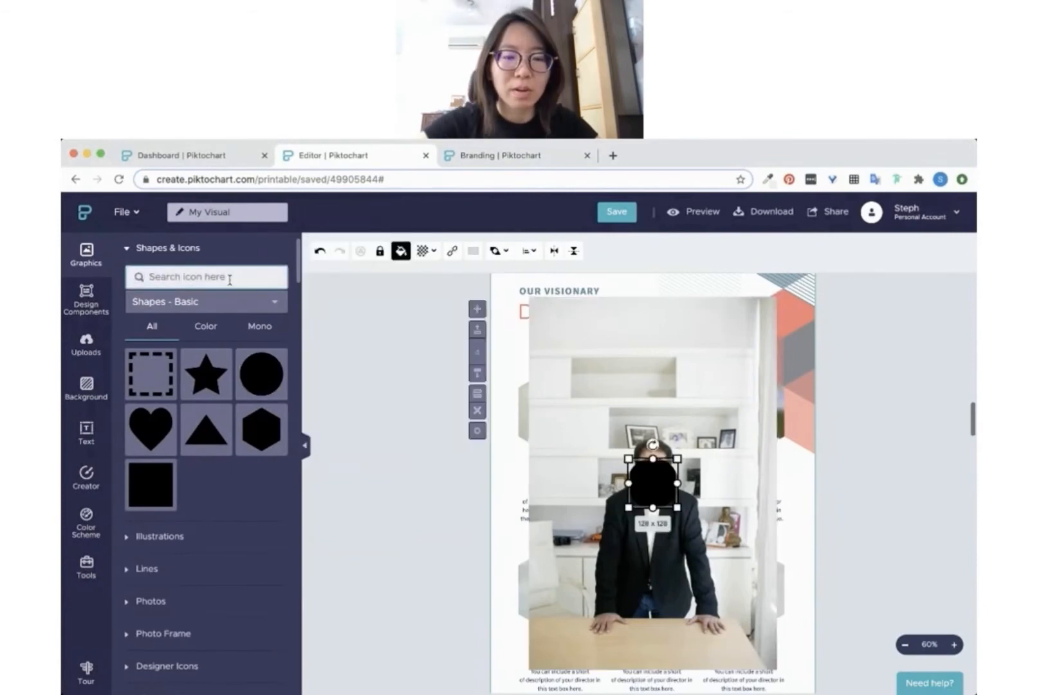
{"action": "type", "text": "people"}
{"action": "double_click", "coordinate": [229, 278]}
{"action": "key", "text": "BackSpace"}
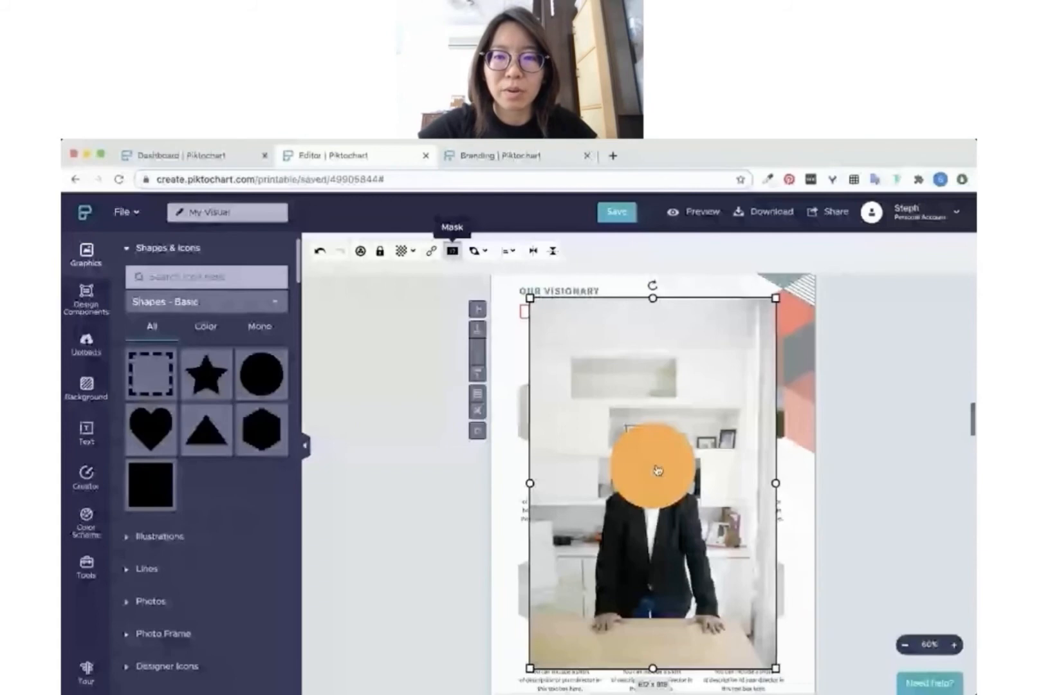
- Mask the suited man's photo with the circle and delete the masked photo from the Directors page
{"action": "double_click", "coordinate": [657, 469]}
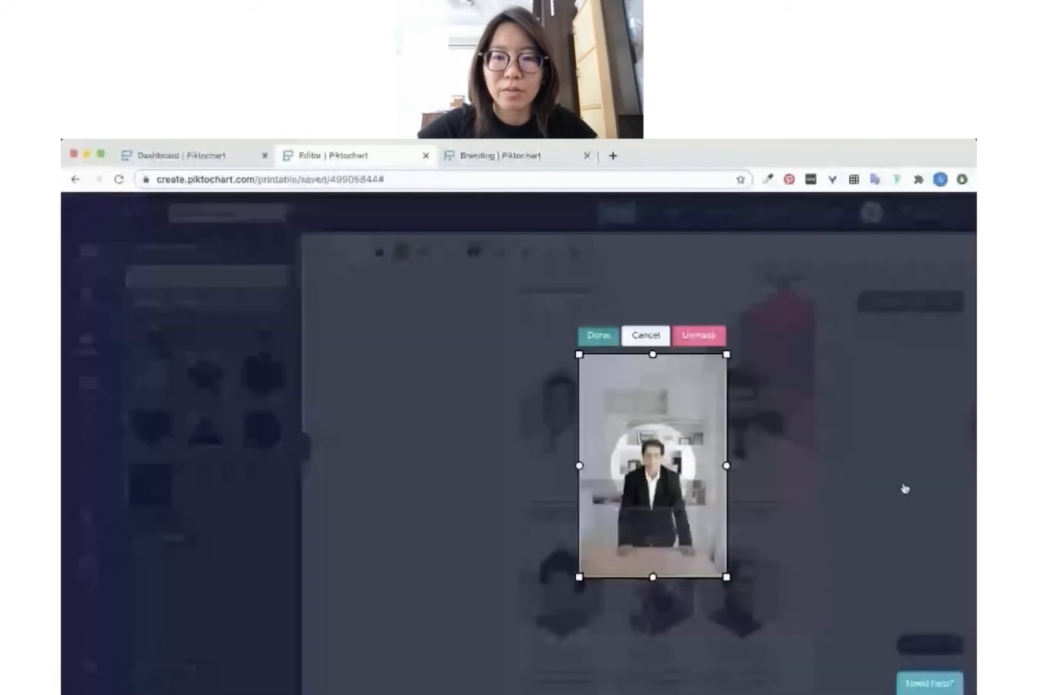
{"action": "left_click", "coordinate": [905, 489]}
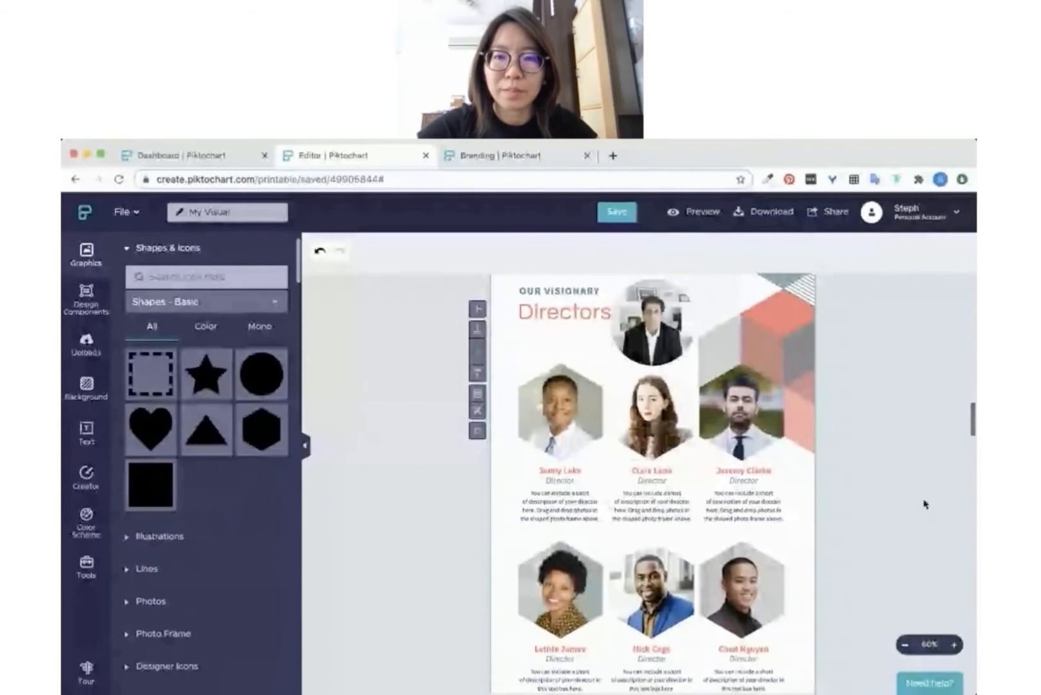
{"action": "left_click", "coordinate": [681, 336]}
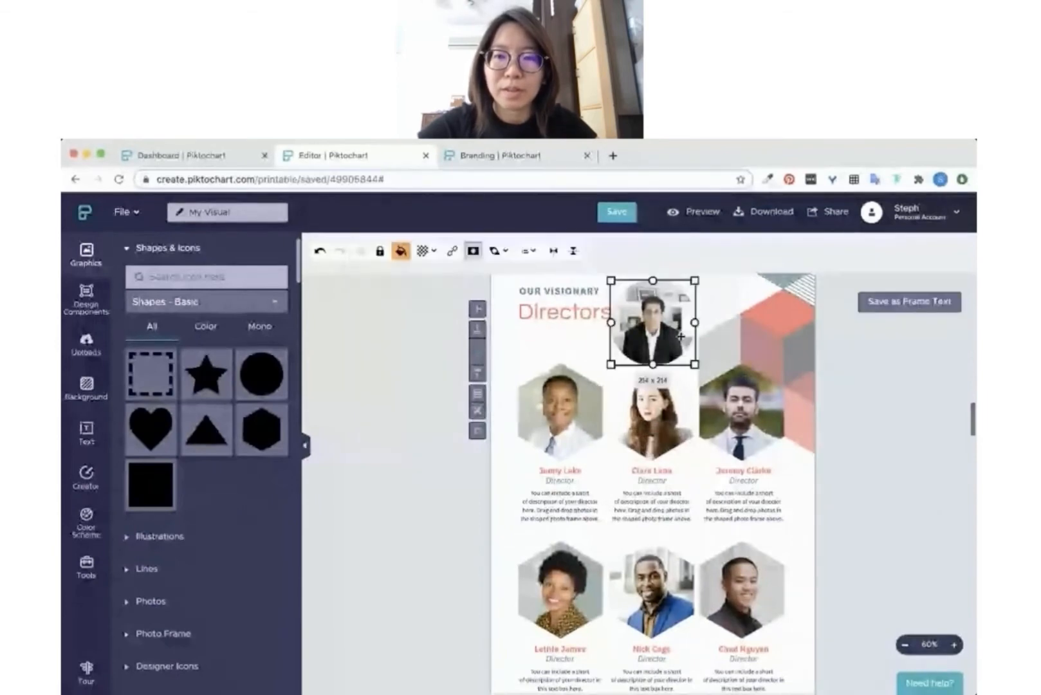
{"action": "key", "text": "Delete"}
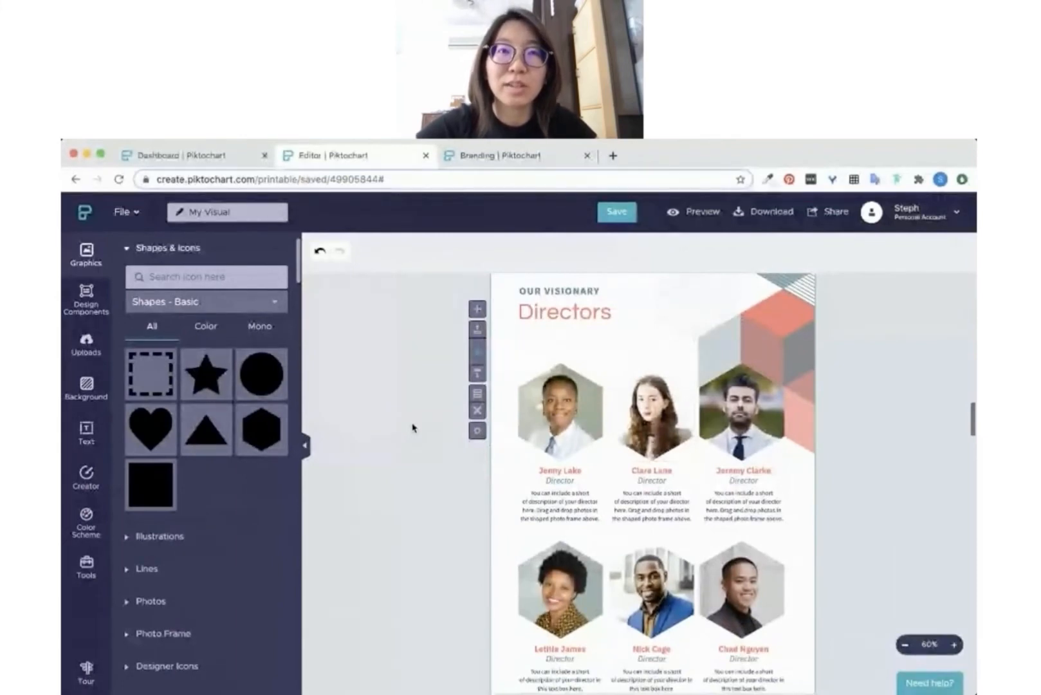
- Examine the Vision & Mission page and the icon list on the Products and Services page
{"action": "scroll", "coordinate": [412, 428], "scroll_direction": "down", "scroll_amount": 6}
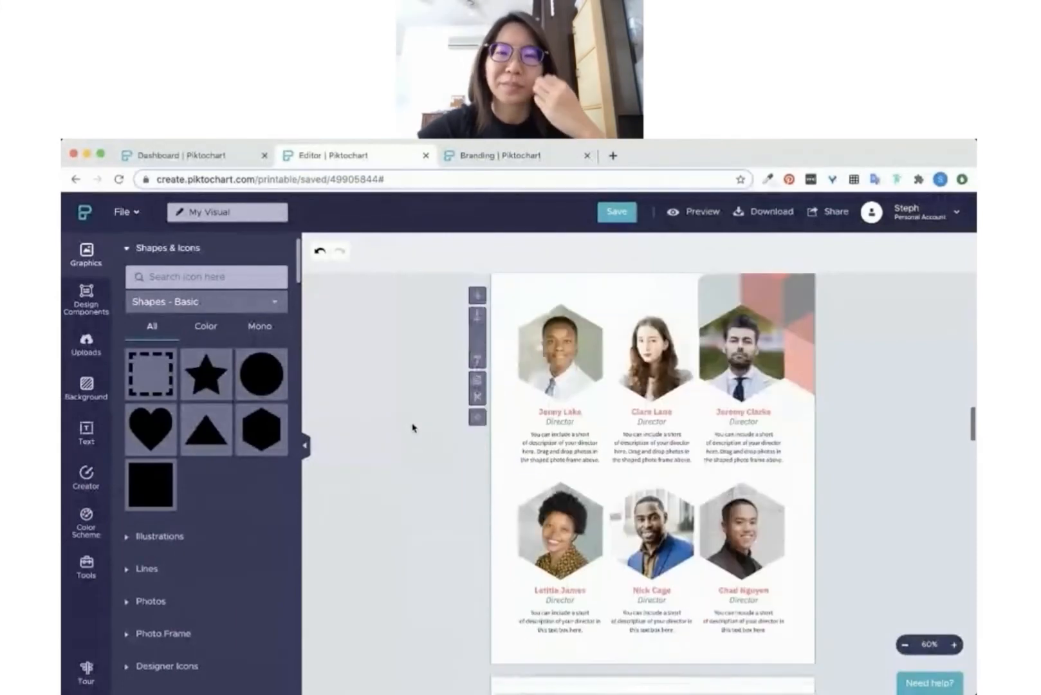
{"action": "left_click", "coordinate": [905, 644]}
{"action": "scroll", "coordinate": [832, 489], "scroll_direction": "down", "scroll_amount": 1}
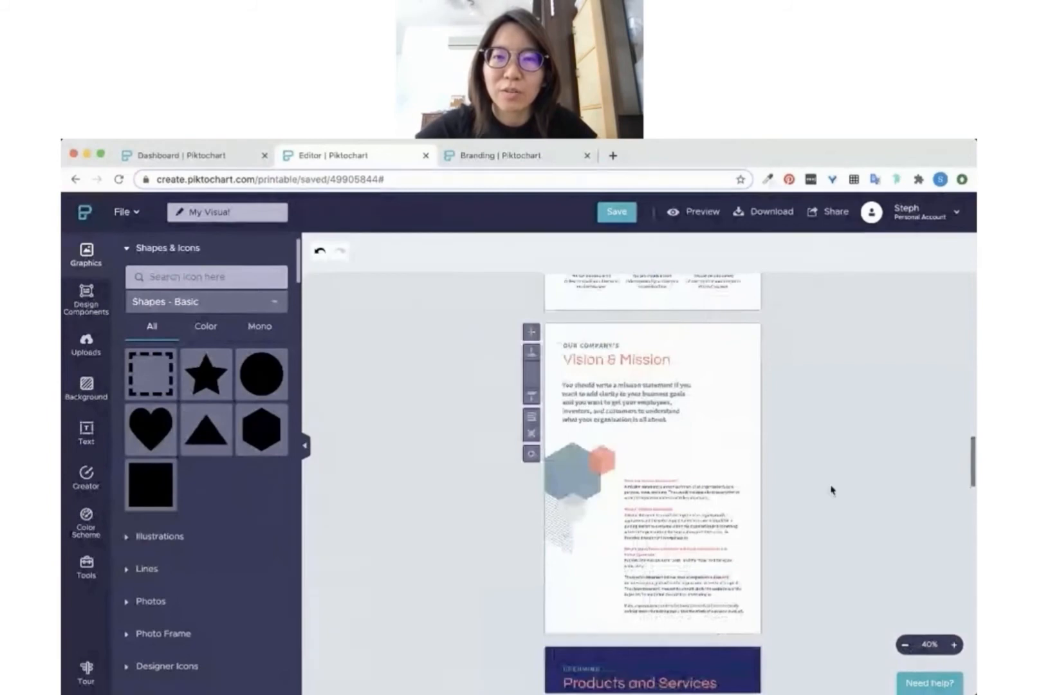
{"action": "scroll", "coordinate": [833, 489], "scroll_direction": "down", "scroll_amount": 1}
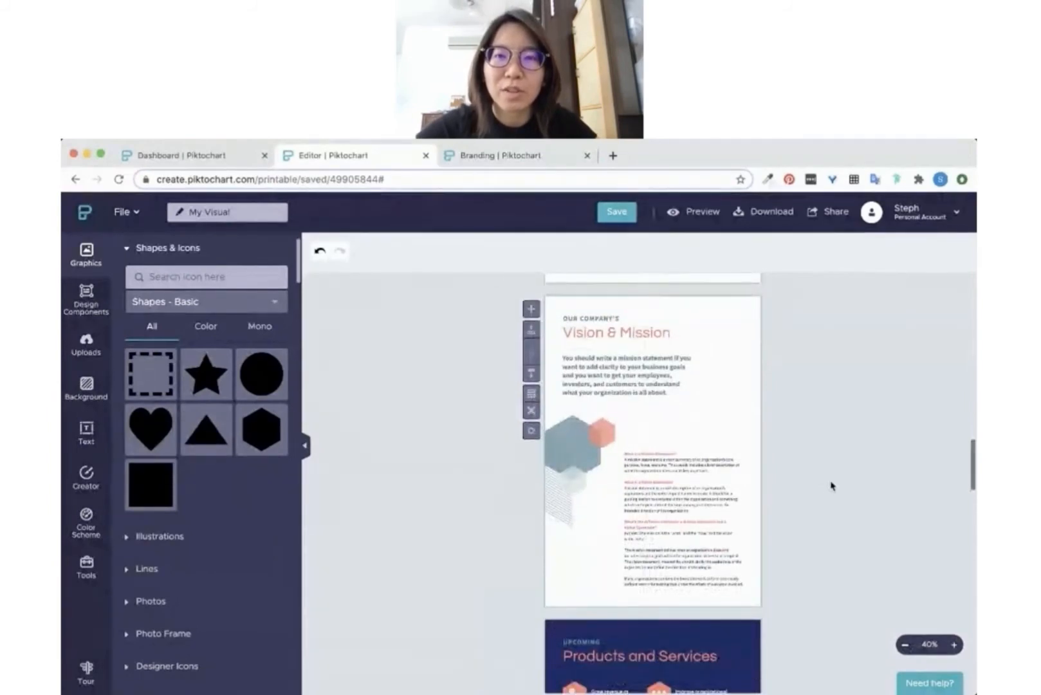
{"action": "scroll", "coordinate": [844, 393], "scroll_direction": "down", "scroll_amount": 10}
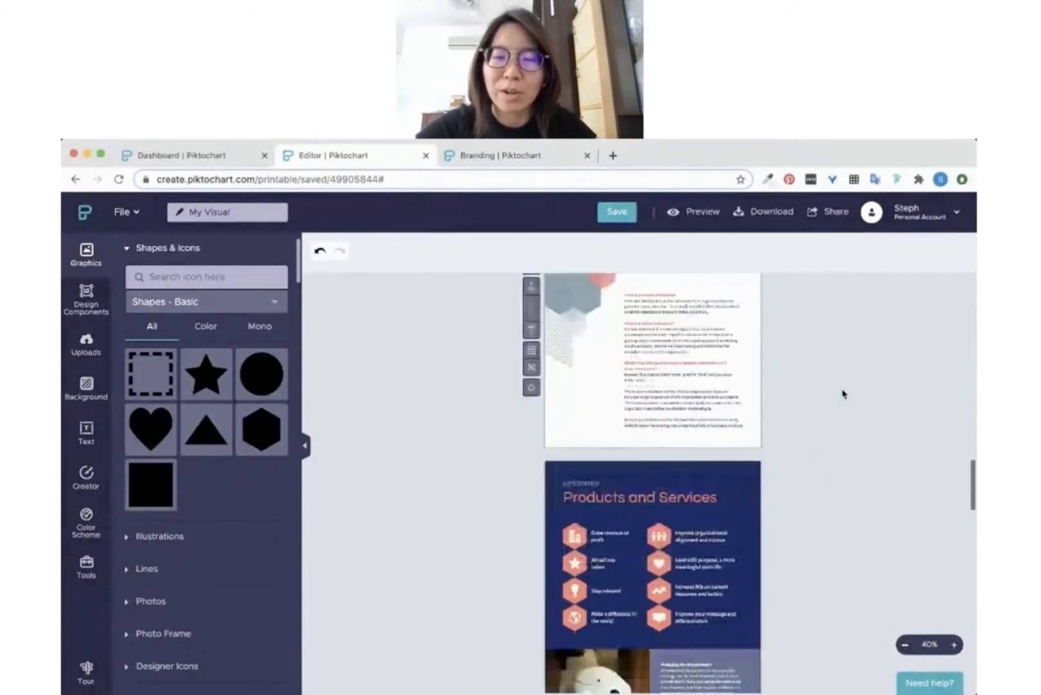
{"action": "left_click", "coordinate": [954, 644]}
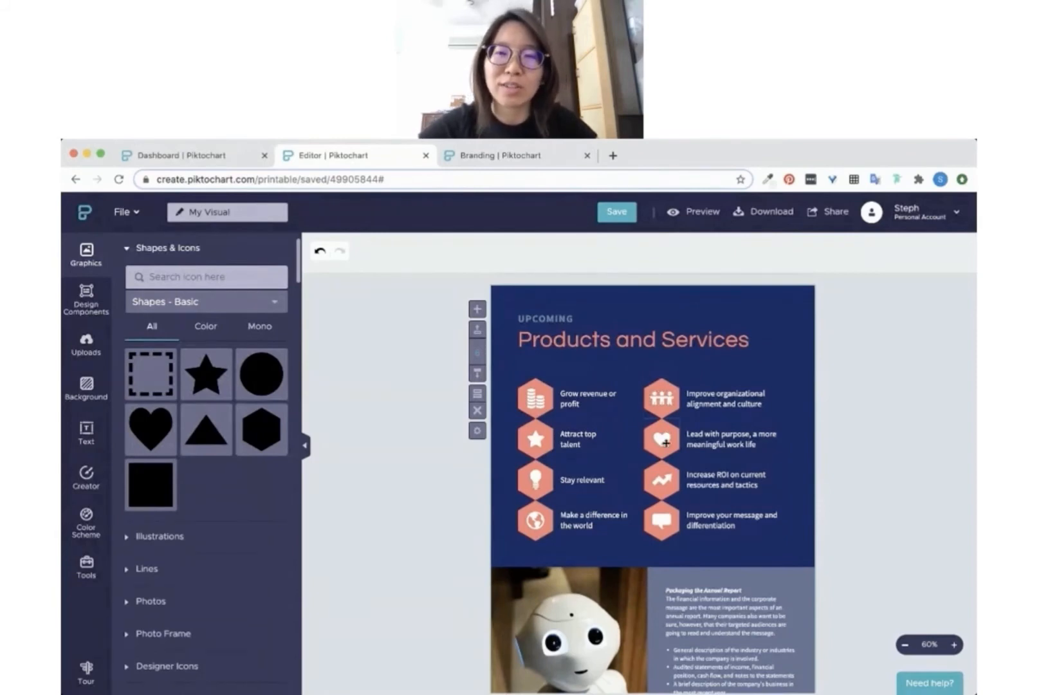
{"action": "scroll", "coordinate": [673, 476], "scroll_direction": "down", "scroll_amount": 1}
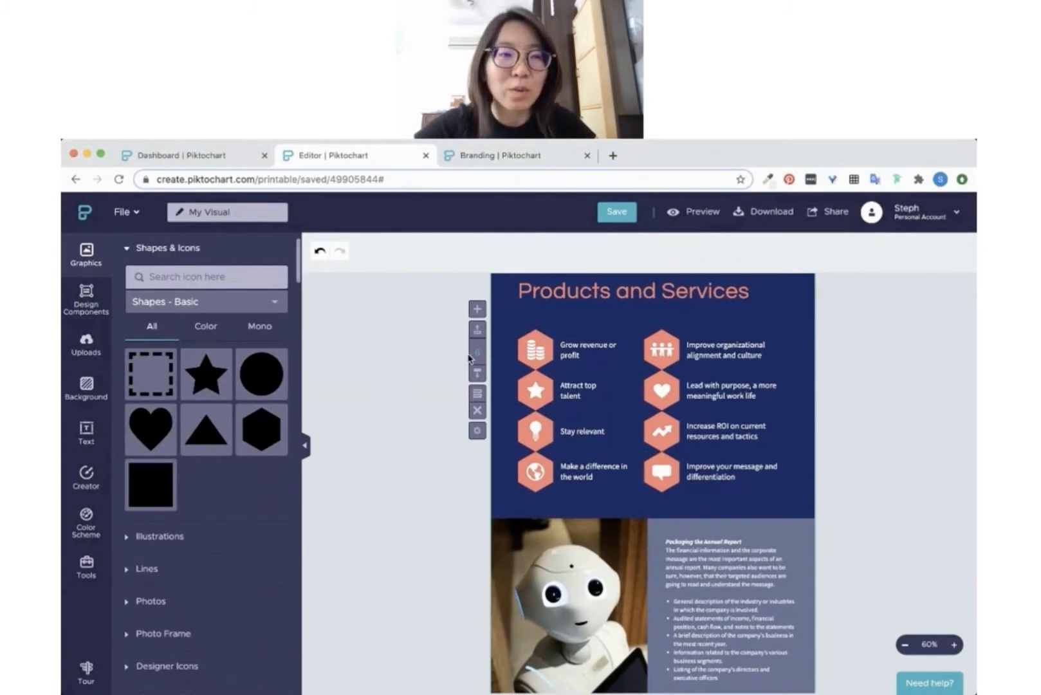
{"action": "scroll", "coordinate": [514, 367], "scroll_direction": "up", "scroll_amount": 1}
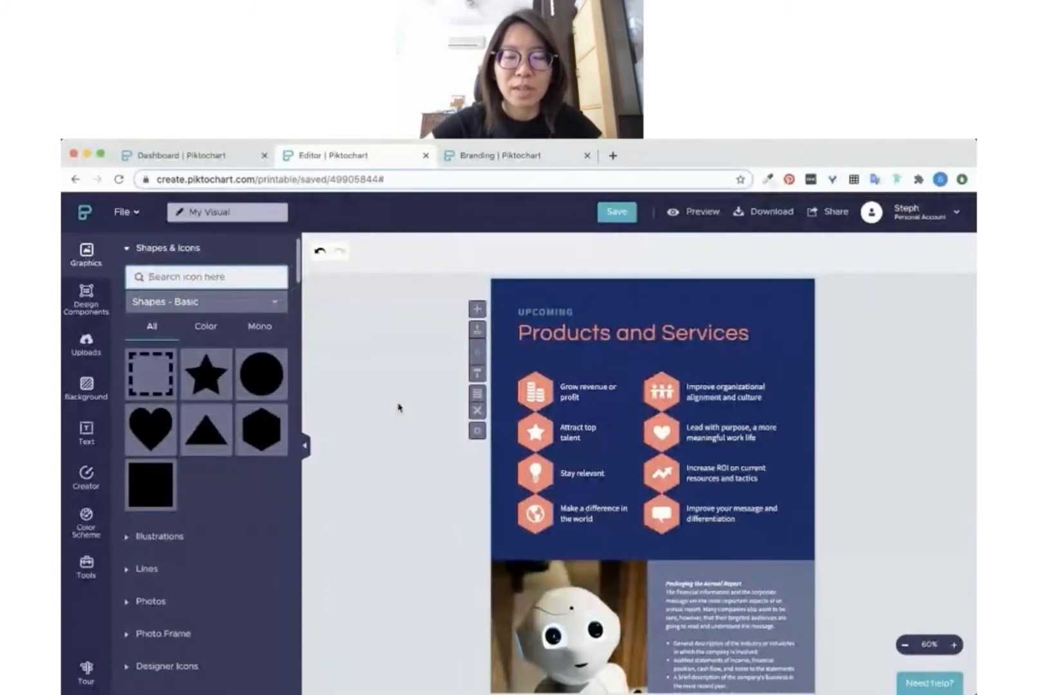
- Search the icon library for "lightbulb" and look through all the matching icons
{"action": "type", "text": "lighbud"}
{"action": "key", "text": "BackSpace"}
{"action": "type", "text": "lb"}
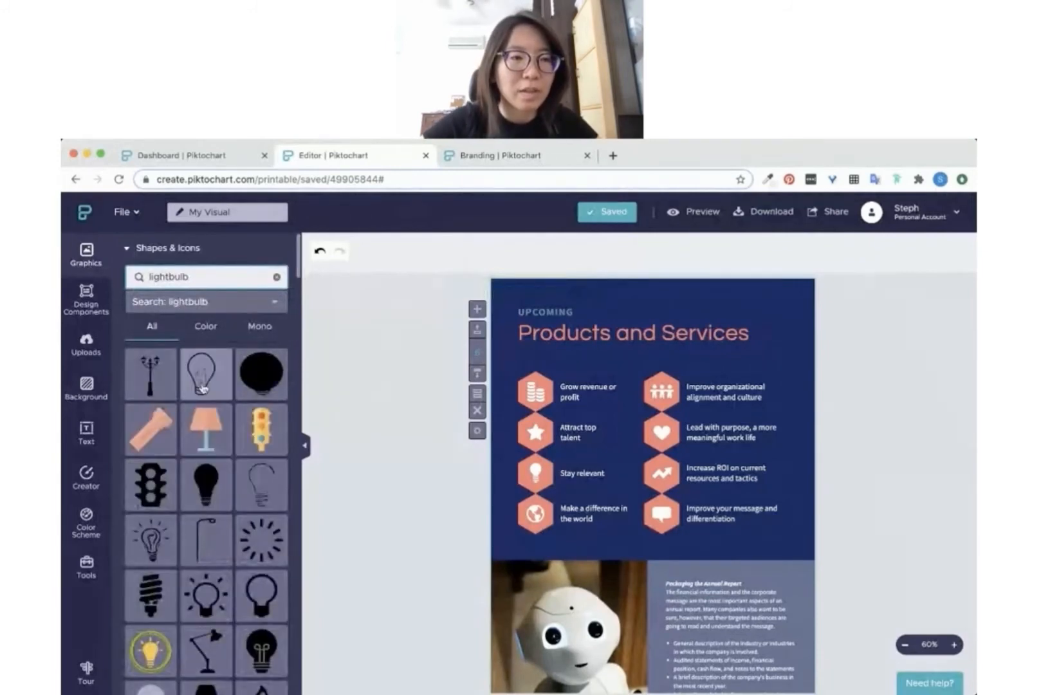
{"action": "scroll", "coordinate": [196, 390], "scroll_direction": "down", "scroll_amount": 10}
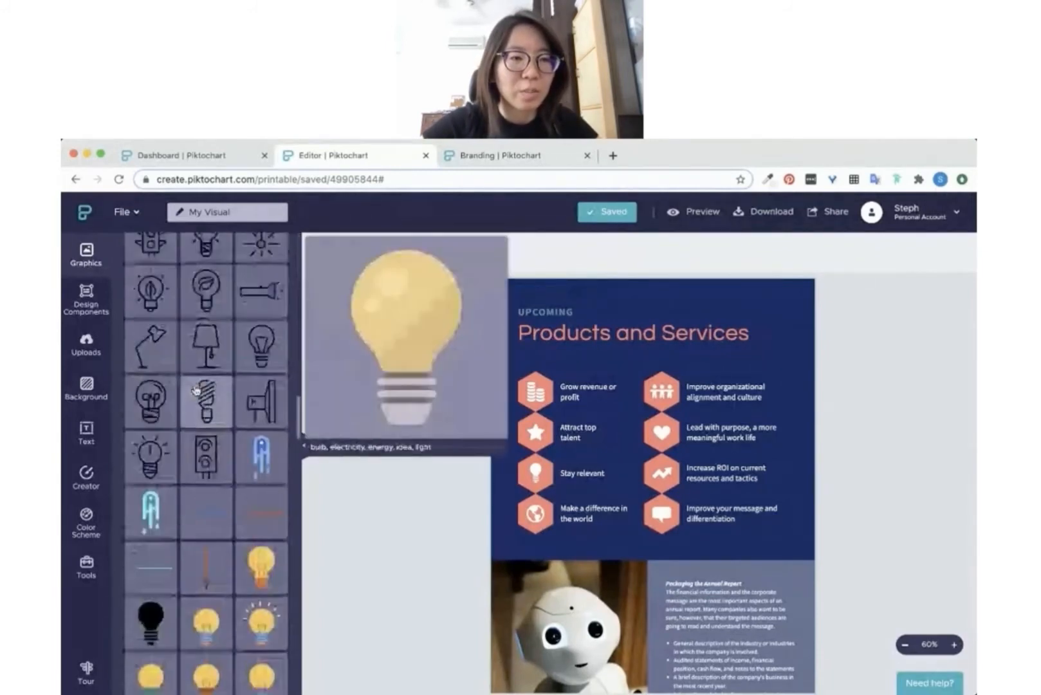
{"action": "scroll", "coordinate": [196, 391], "scroll_direction": "up", "scroll_amount": 1}
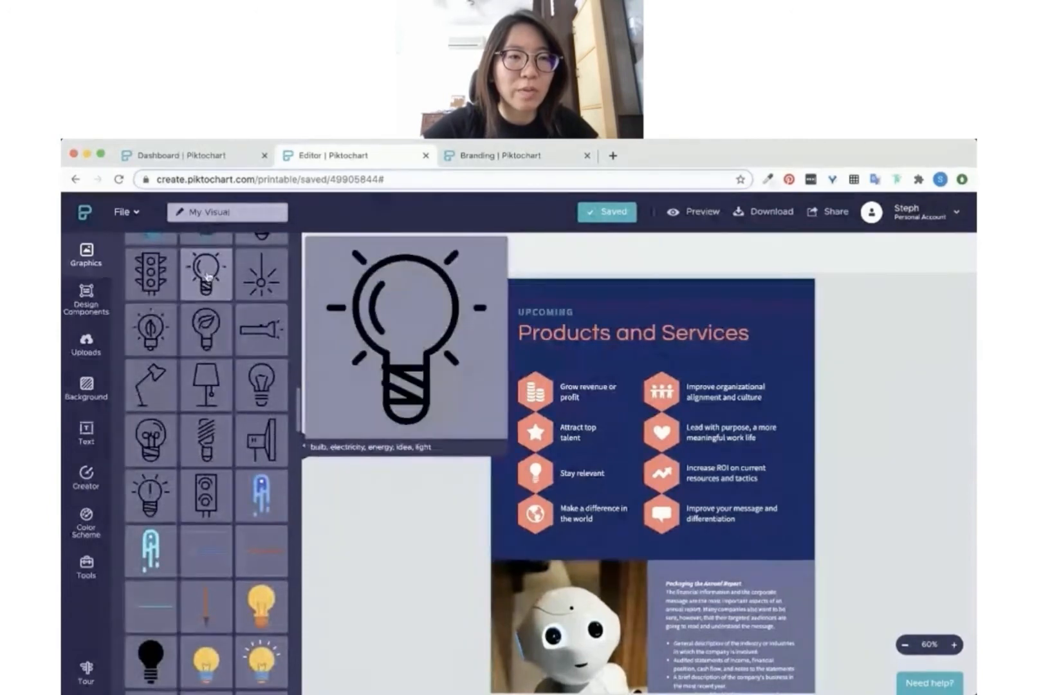
{"action": "scroll", "coordinate": [193, 573], "scroll_direction": "down", "scroll_amount": 2}
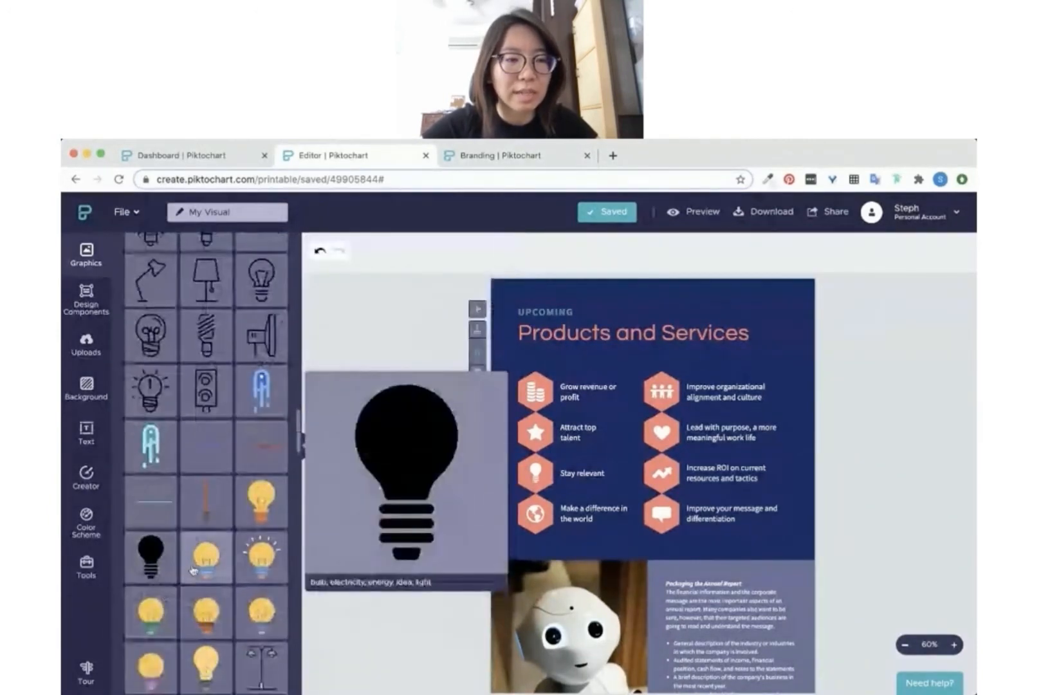
{"action": "scroll", "coordinate": [193, 567], "scroll_direction": "up", "scroll_amount": 11}
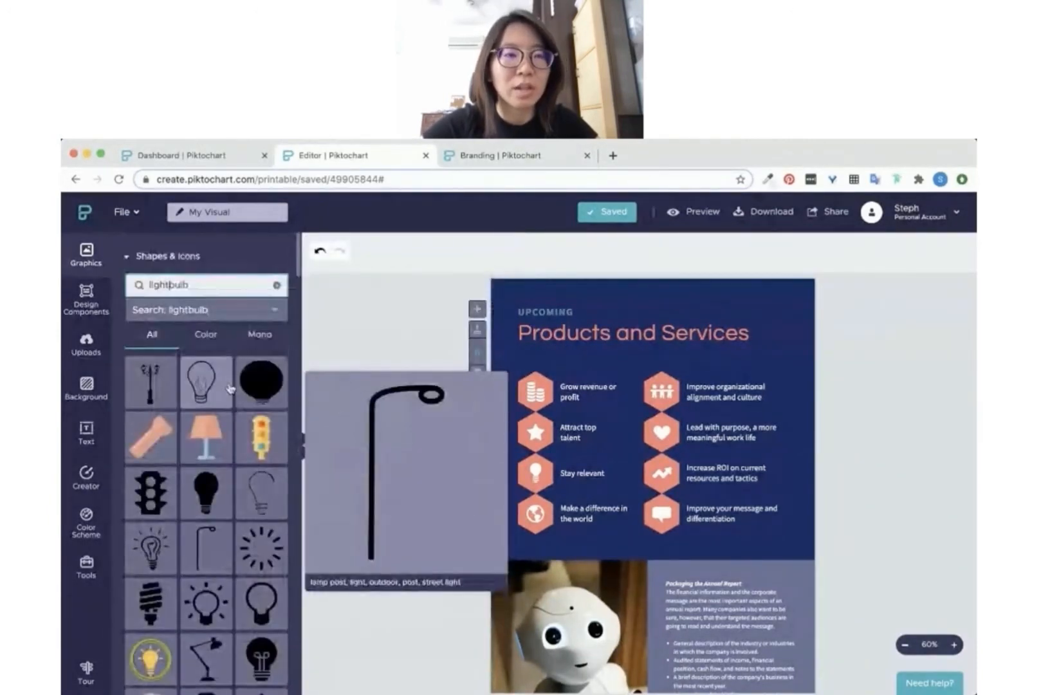
- Filter the lightbulb icons by Color and by Mono, and browse the single-color versions
{"action": "left_click", "coordinate": [205, 336]}
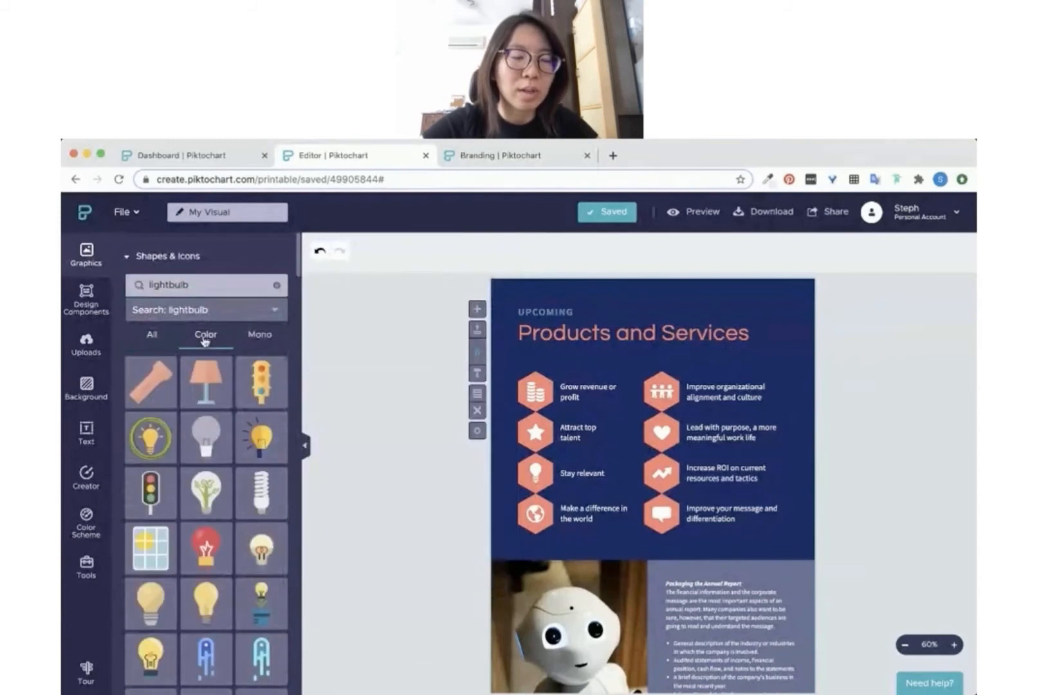
{"action": "left_click", "coordinate": [260, 336]}
{"action": "scroll", "coordinate": [238, 412], "scroll_direction": "down", "scroll_amount": 6}
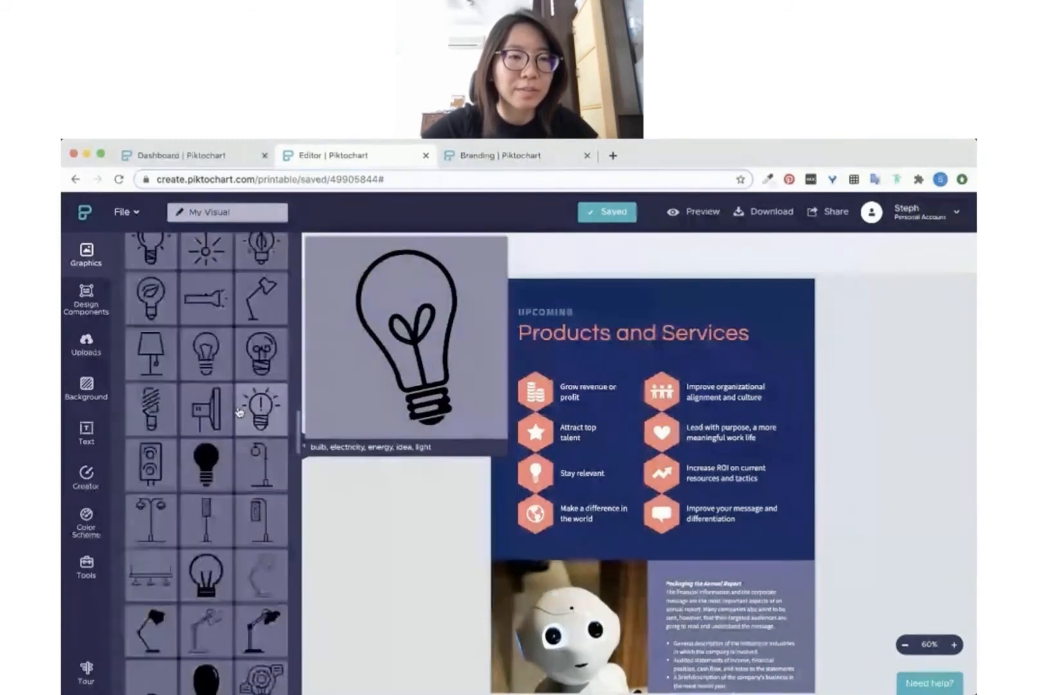
{"action": "scroll", "coordinate": [238, 412], "scroll_direction": "up", "scroll_amount": 6}
{"action": "scroll", "coordinate": [238, 412], "scroll_direction": "down", "scroll_amount": 2}
{"action": "scroll", "coordinate": [238, 412], "scroll_direction": "up", "scroll_amount": 2}
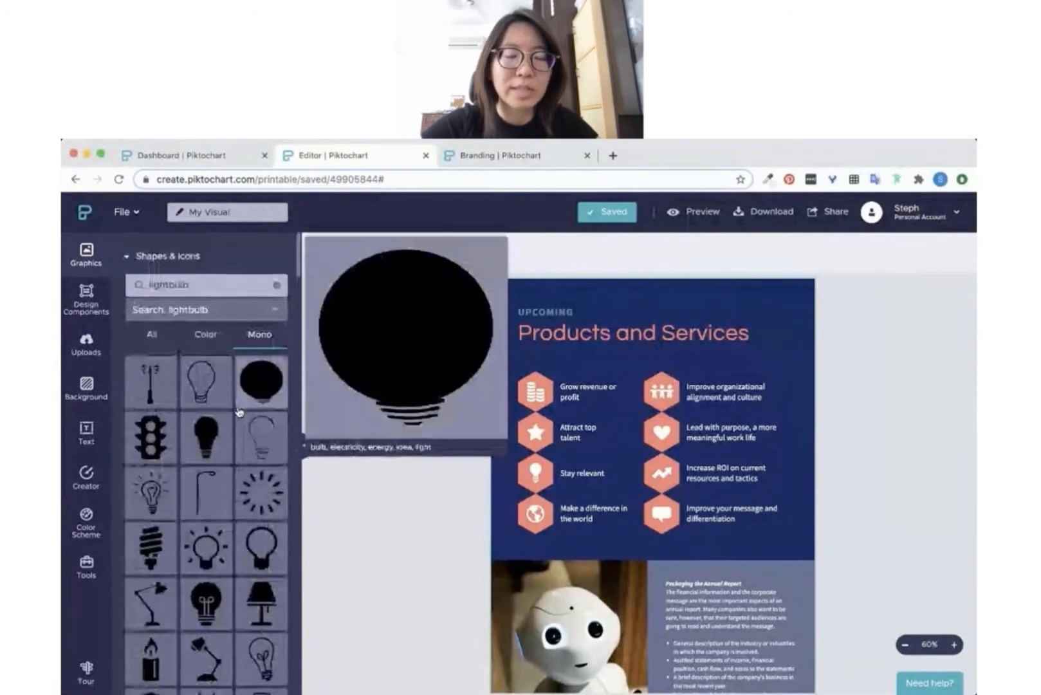
- Inspect the star icon beside "Attract top talent" and show the Color versions of the lightbulb icons again
{"action": "left_click", "coordinate": [526, 425]}
{"action": "left_click", "coordinate": [526, 425]}
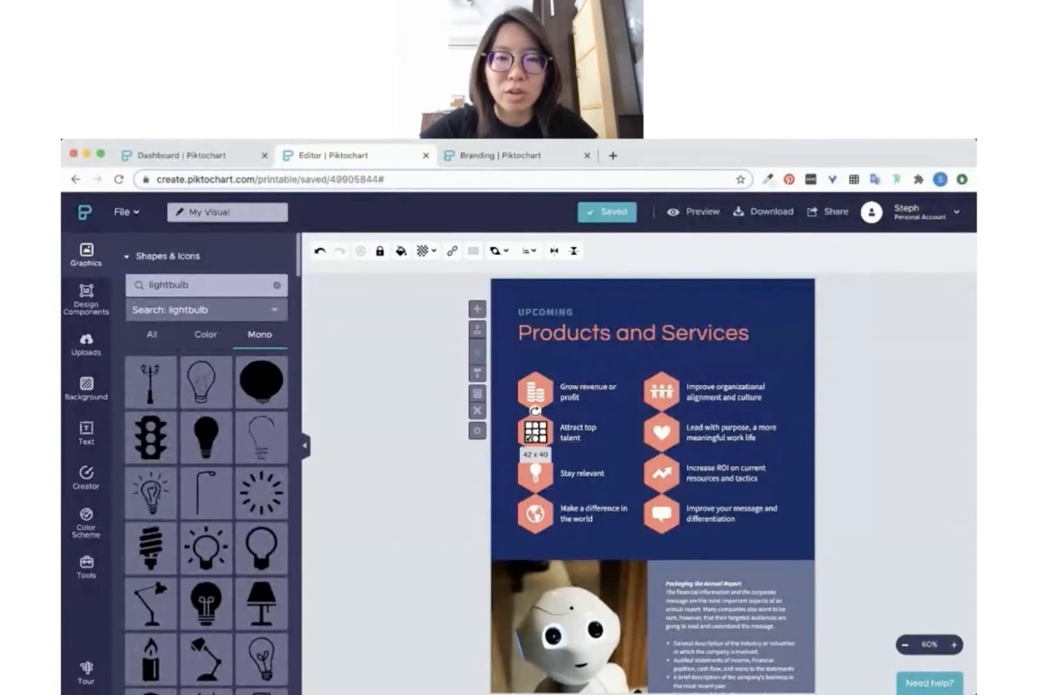
{"action": "left_click", "coordinate": [360, 367]}
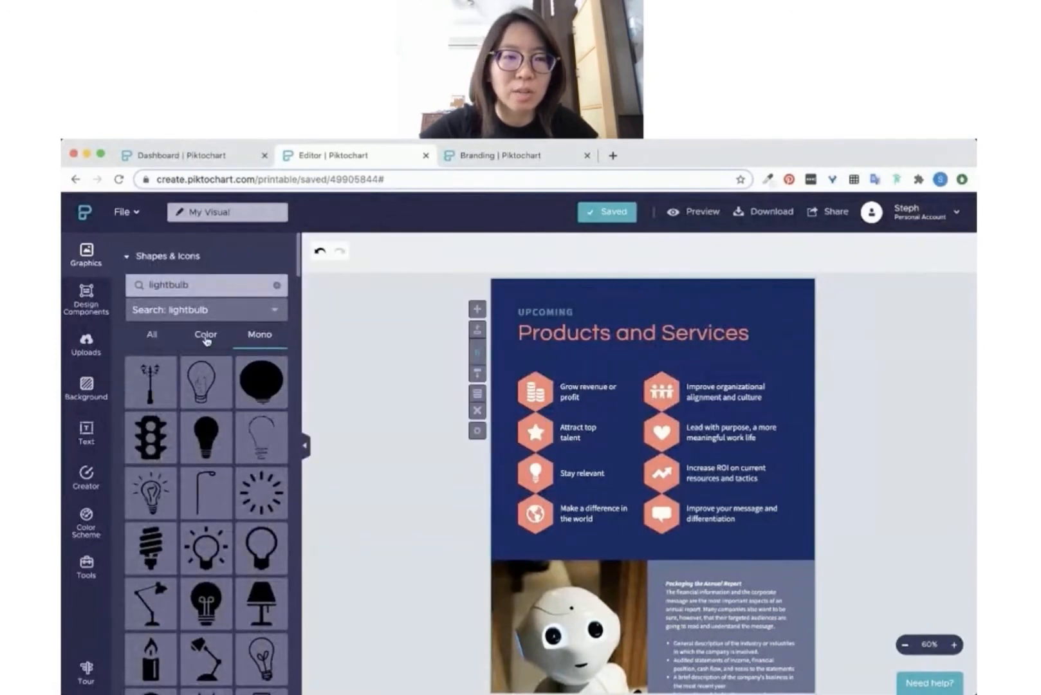
{"action": "left_click", "coordinate": [206, 334]}
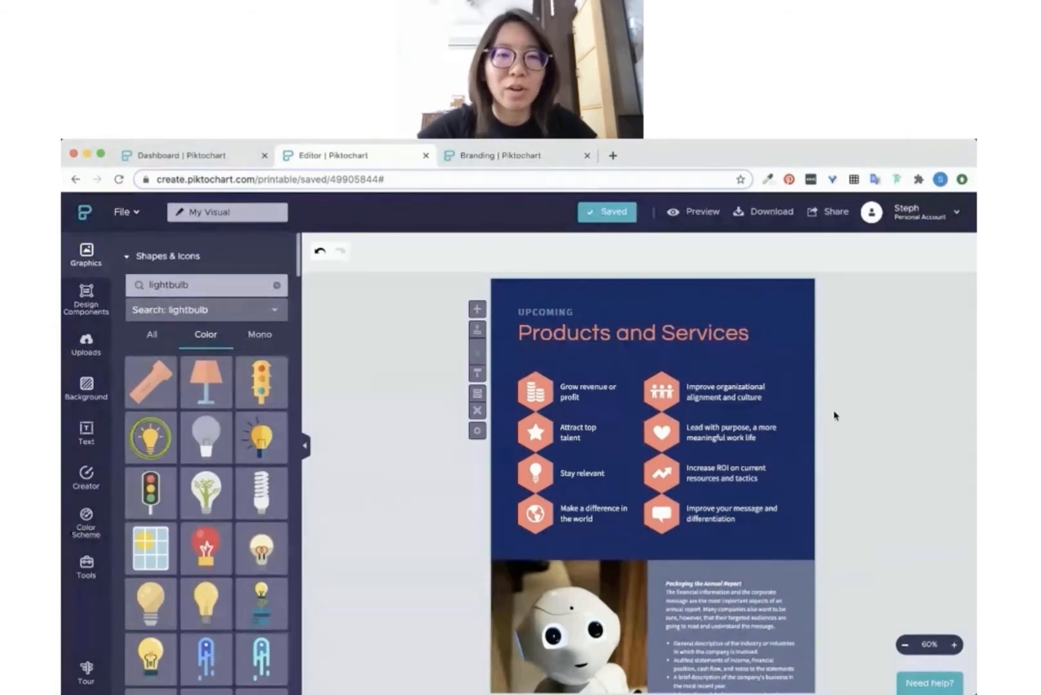
- Select the photo frame with the robot picture below the icon list on the Products and Services page
{"action": "scroll", "coordinate": [835, 428], "scroll_direction": "down", "scroll_amount": 3}
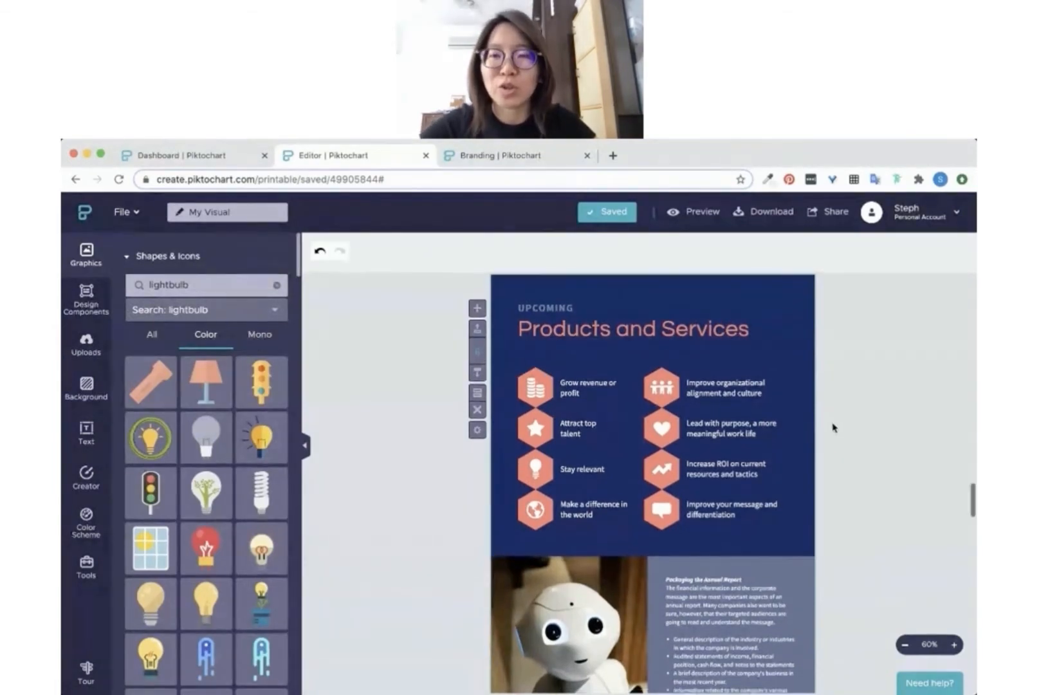
{"action": "mouse_move", "coordinate": [566, 519]}
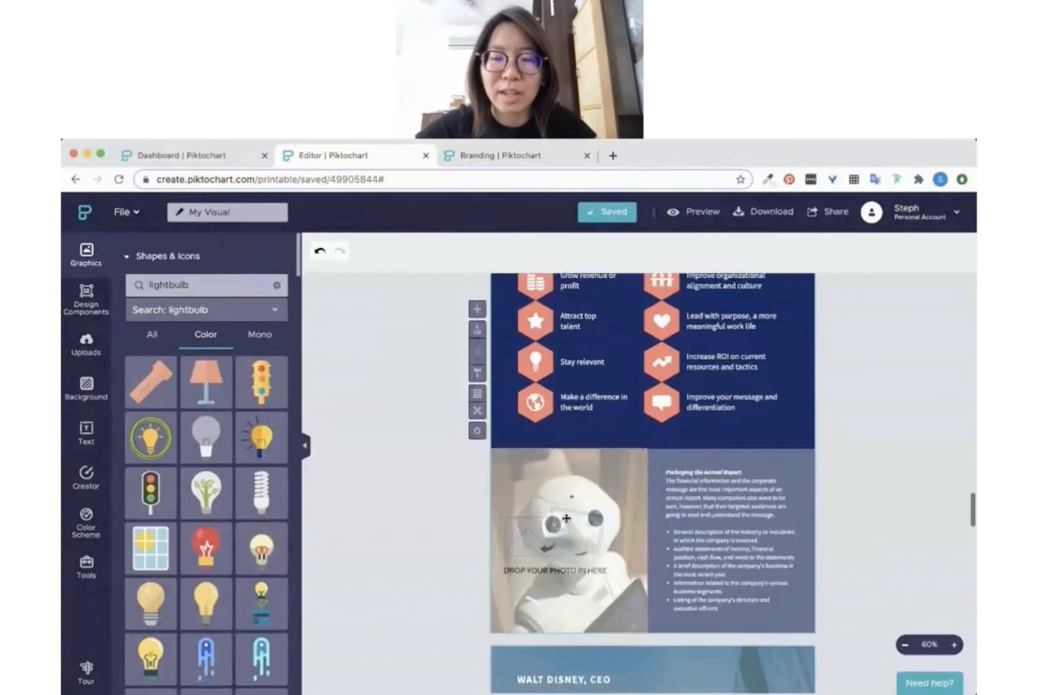
{"action": "left_click", "coordinate": [567, 518]}
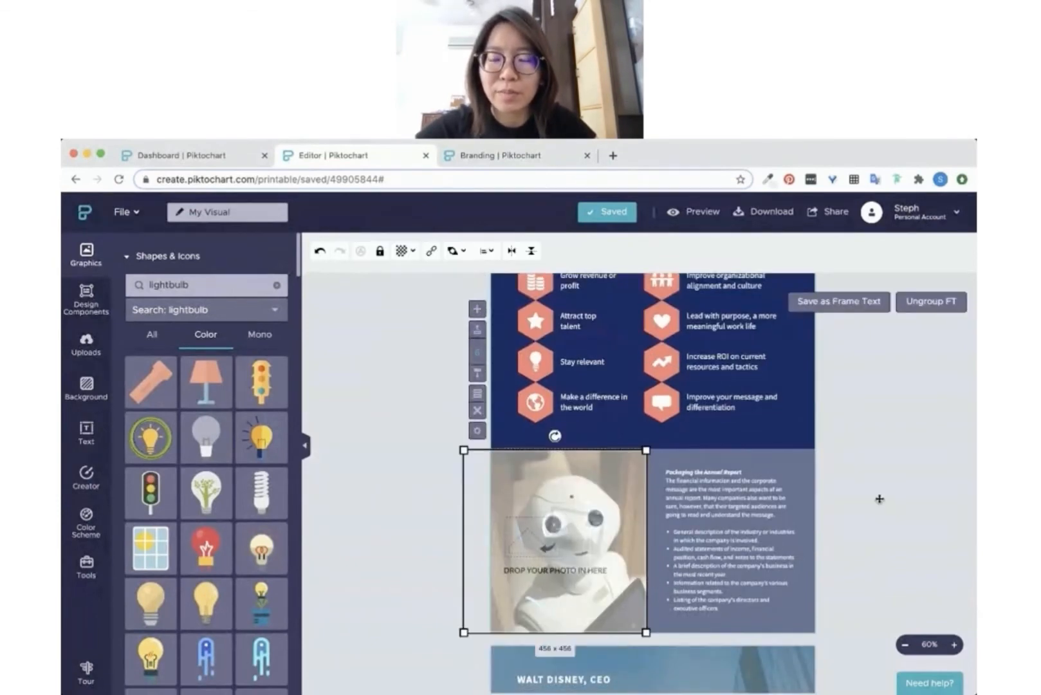
- Browse the list layouts in the design components as alternatives for the icon list on the Products and Services page
{"action": "scroll", "coordinate": [879, 503], "scroll_direction": "down", "scroll_amount": 1}
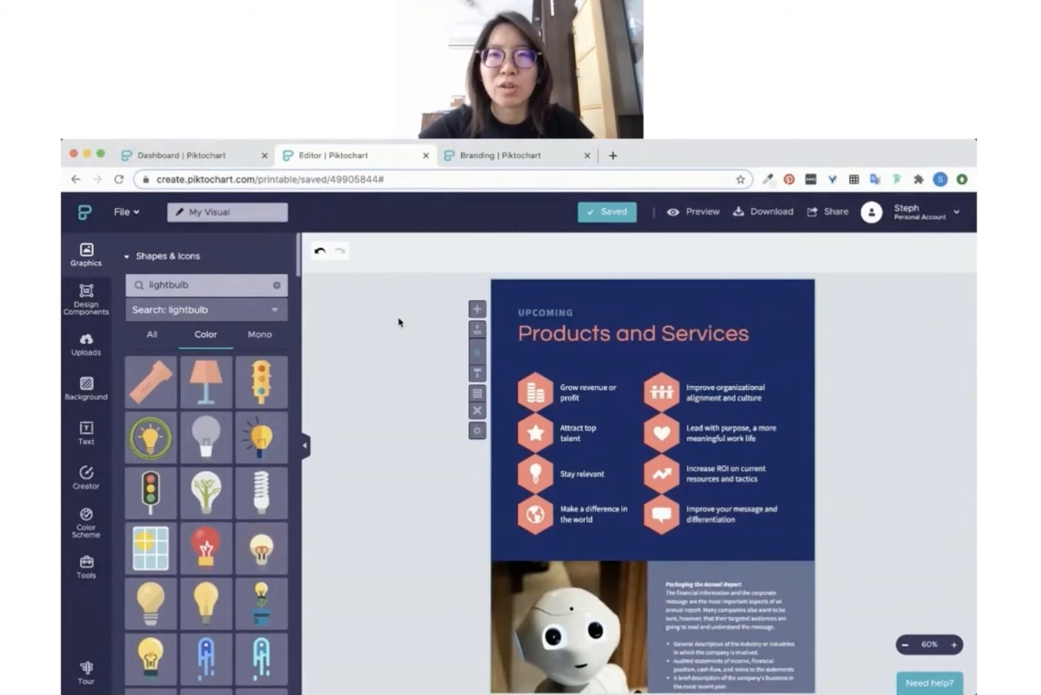
{"action": "scroll", "coordinate": [426, 358], "scroll_direction": "down", "scroll_amount": 1}
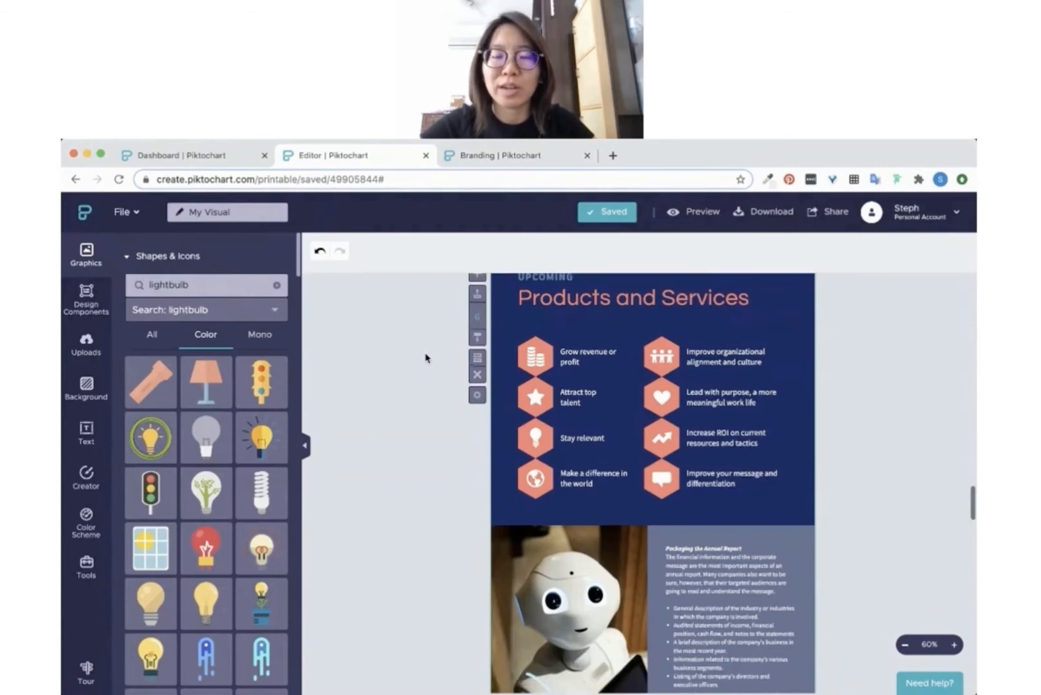
{"action": "scroll", "coordinate": [426, 358], "scroll_direction": "up", "scroll_amount": 1}
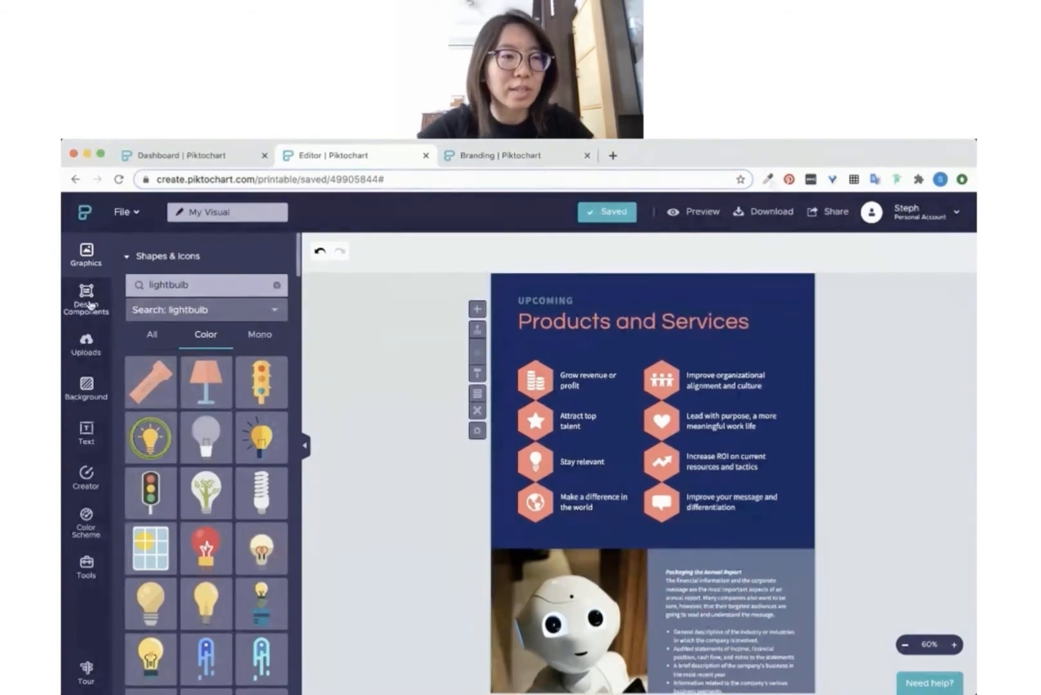
{"action": "left_click", "coordinate": [89, 302]}
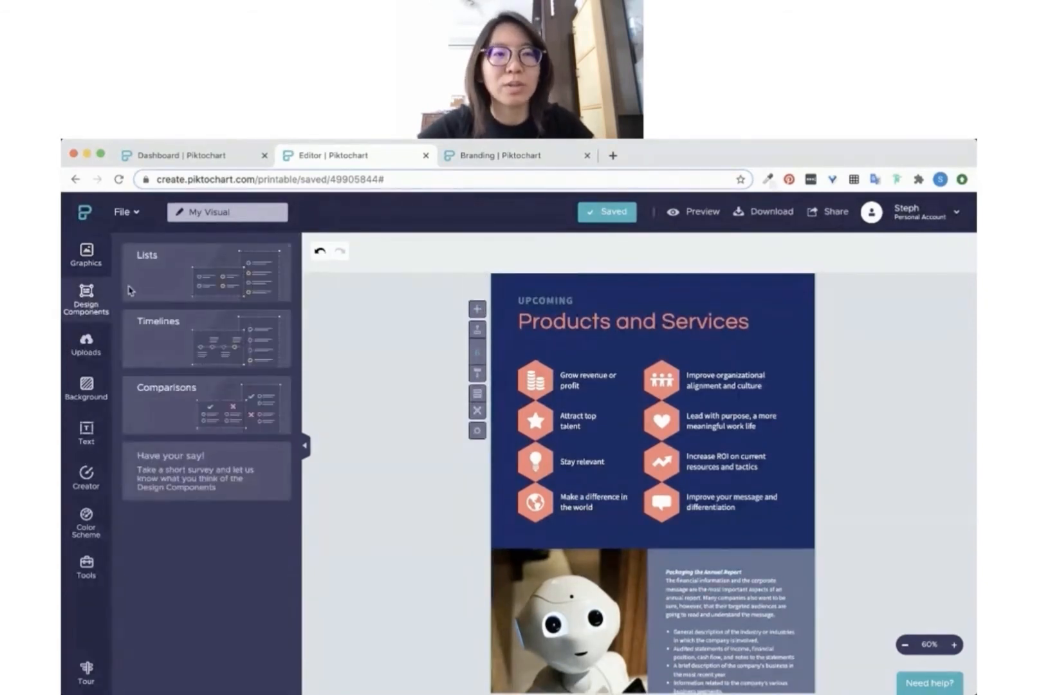
{"action": "left_click", "coordinate": [235, 264]}
{"action": "scroll", "coordinate": [358, 329], "scroll_direction": "down", "scroll_amount": 1}
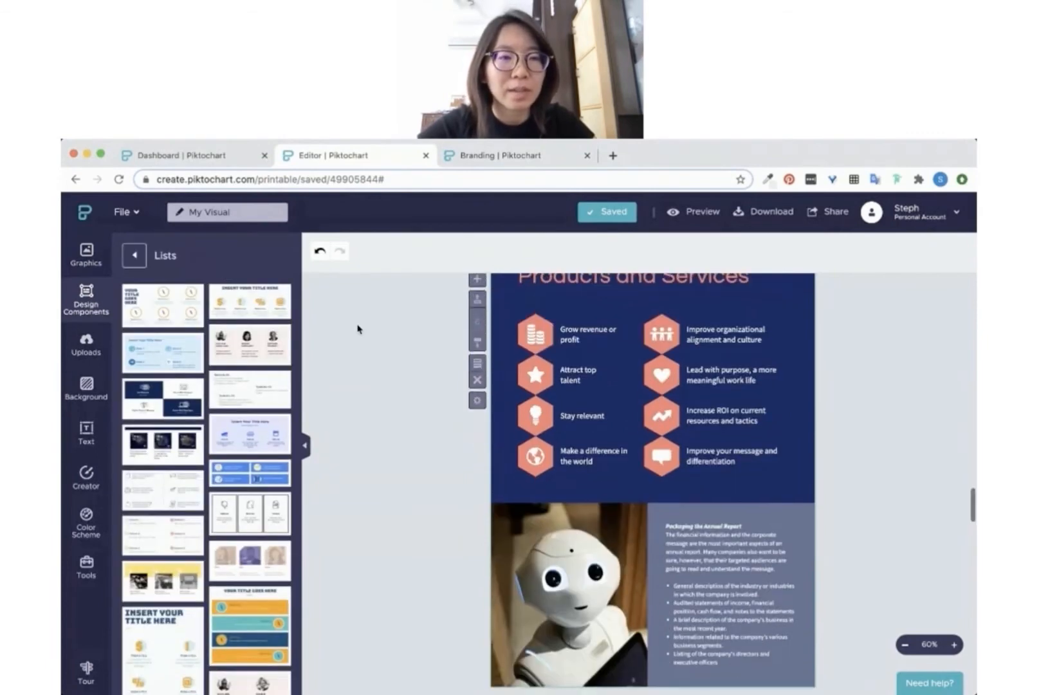
{"action": "scroll", "coordinate": [356, 328], "scroll_direction": "up", "scroll_amount": 2}
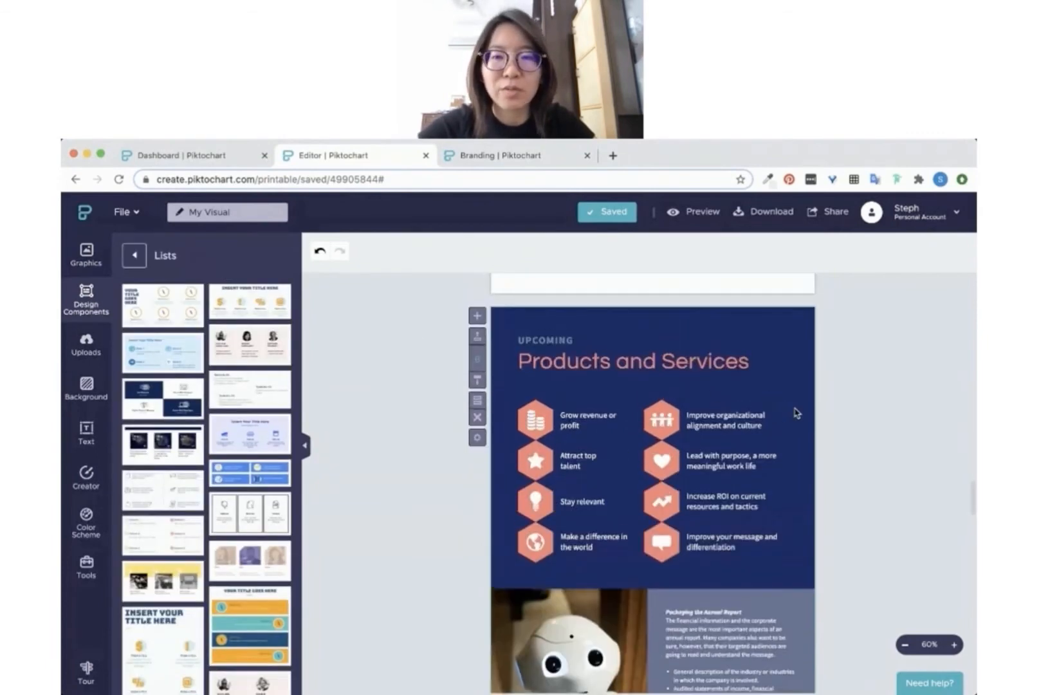
{"action": "scroll", "coordinate": [297, 431], "scroll_direction": "down", "scroll_amount": 2}
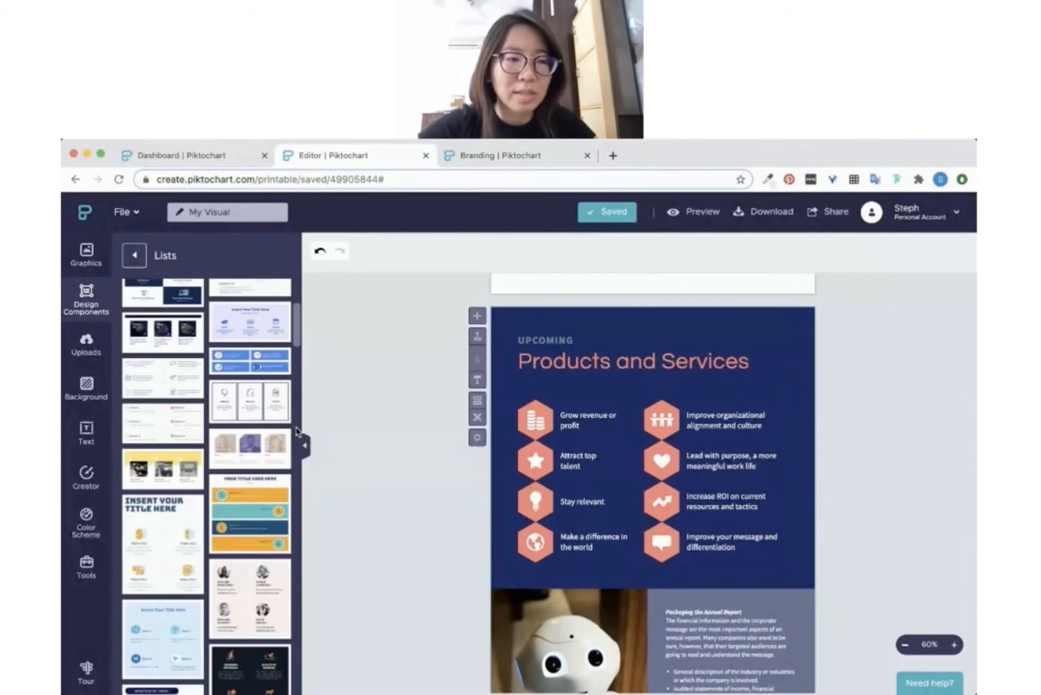
{"action": "scroll", "coordinate": [296, 431], "scroll_direction": "down", "scroll_amount": 2}
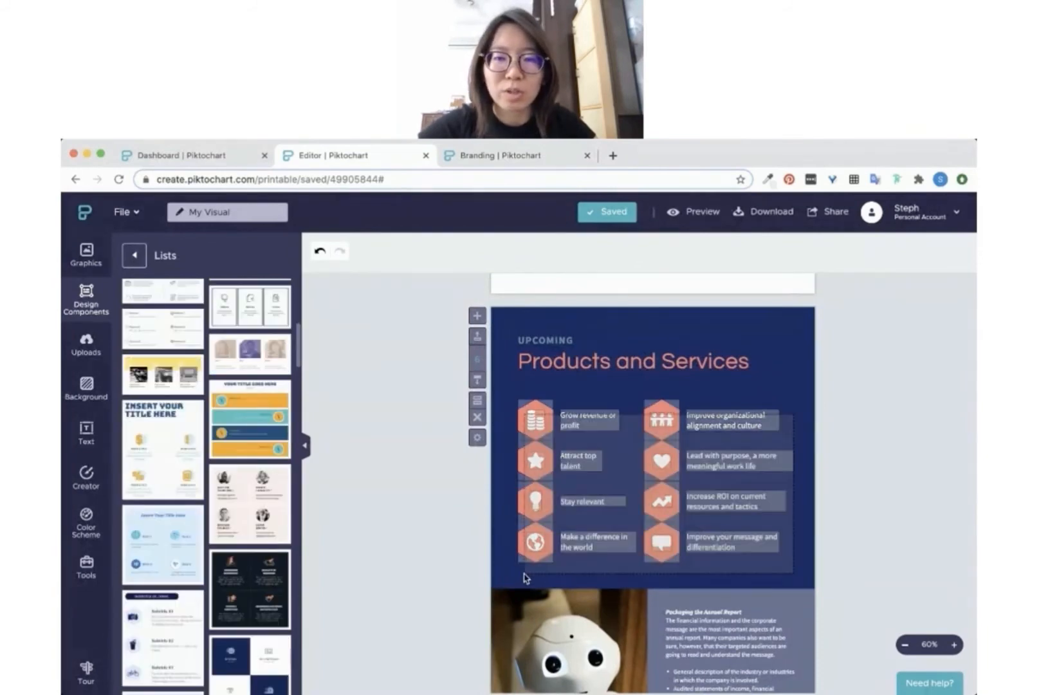
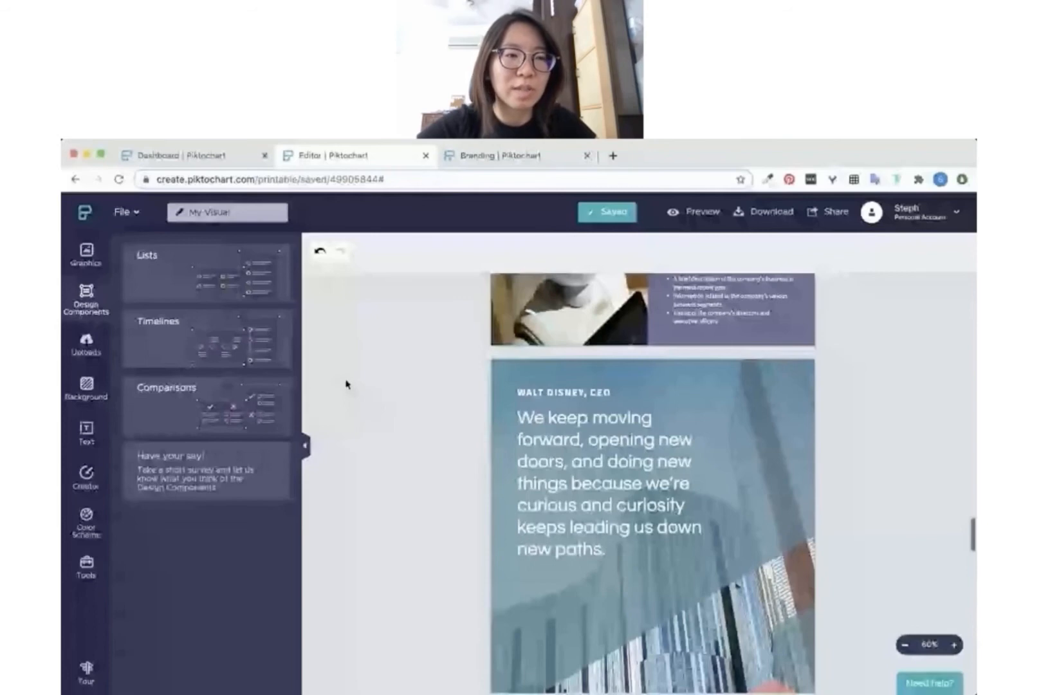
- Zoom out to 40% and select the full-page photo frame behind the Walt Disney quote
{"action": "key", "text": "super+minus"}
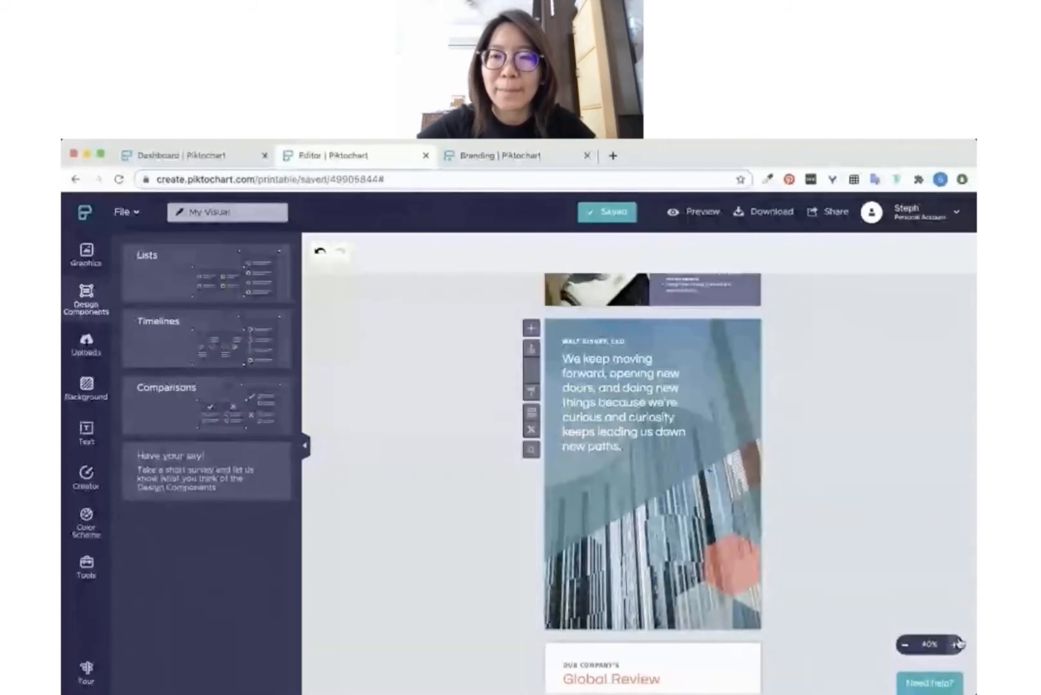
{"action": "left_click", "coordinate": [686, 499]}
{"action": "left_click", "coordinate": [685, 542]}
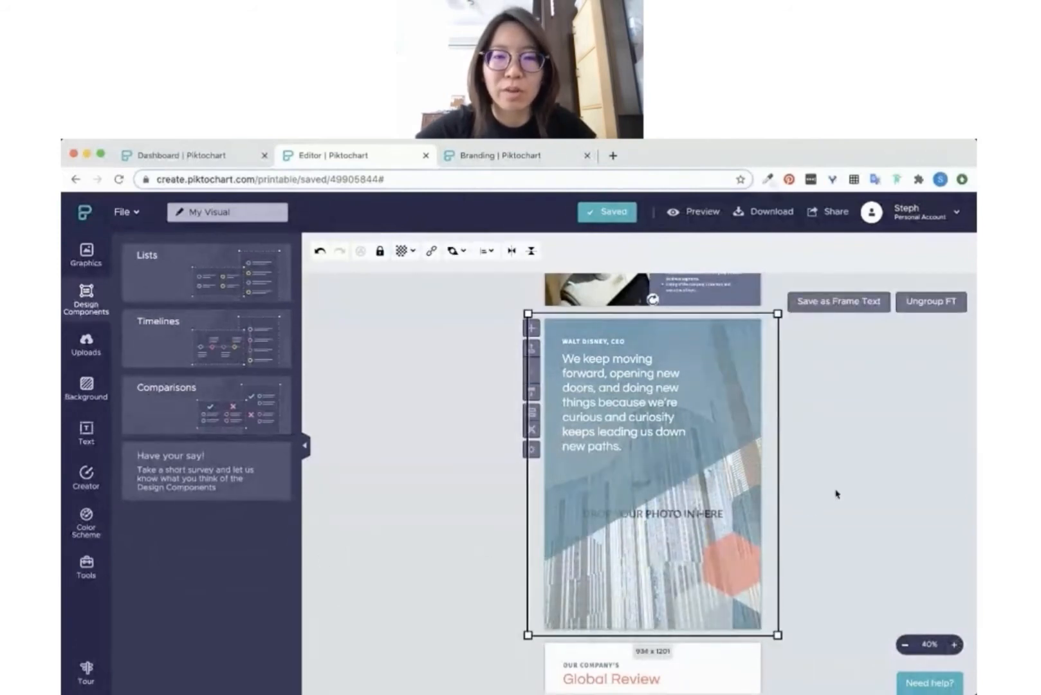
- Delete the hexagonal company statistics graphic above the table on the Global Review page
{"action": "scroll", "coordinate": [836, 494], "scroll_direction": "down", "scroll_amount": 5}
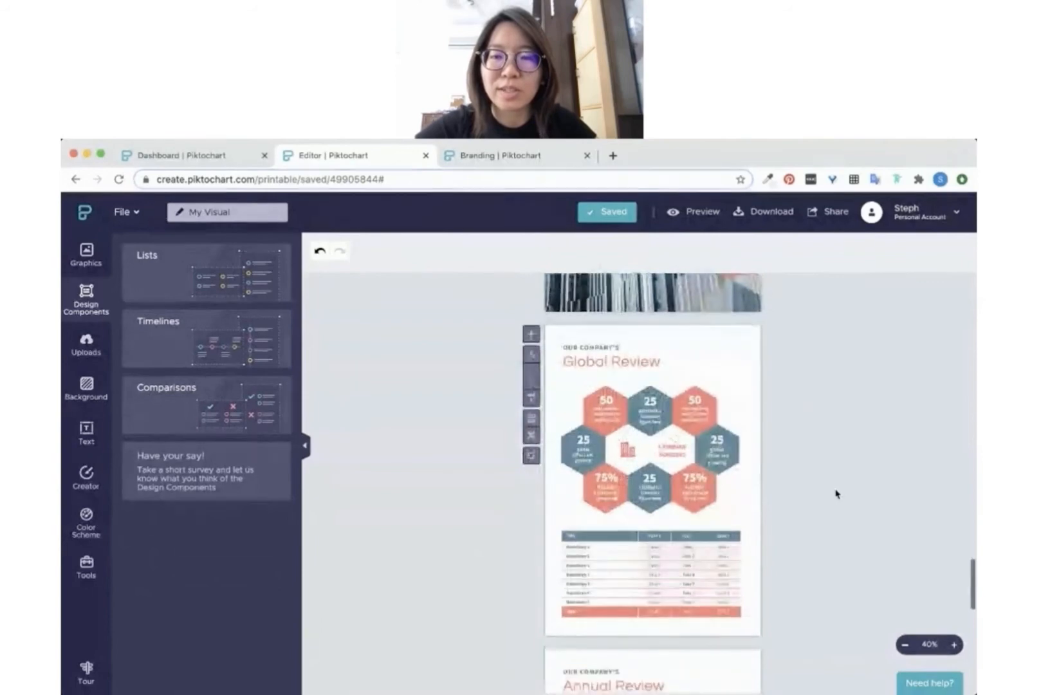
{"action": "left_click", "coordinate": [955, 644]}
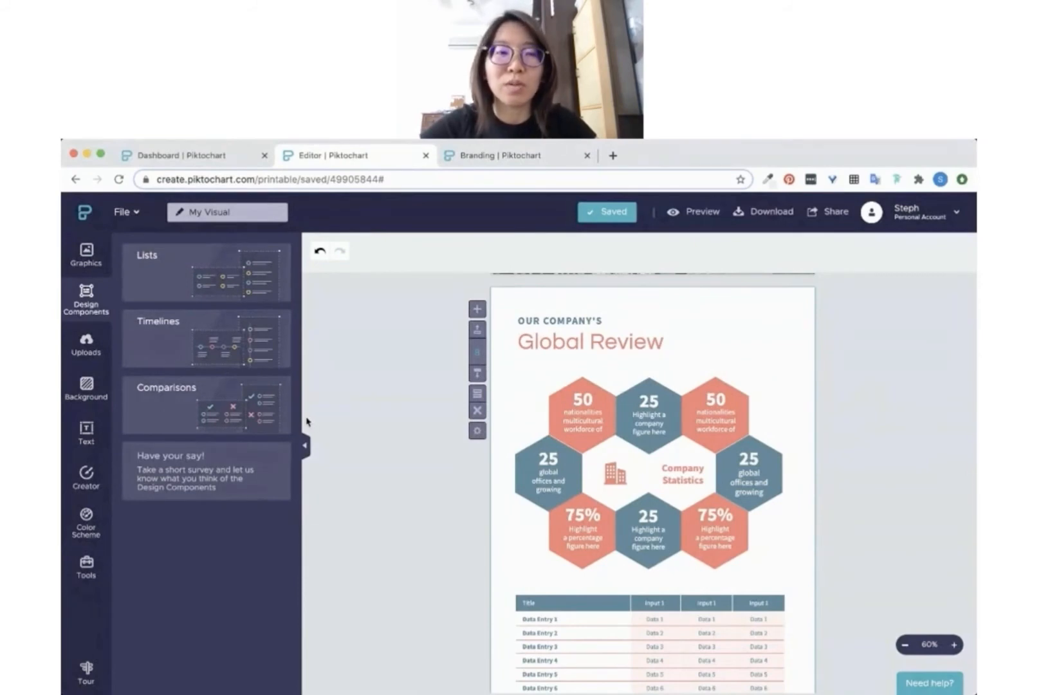
{"action": "left_click", "coordinate": [92, 565]}
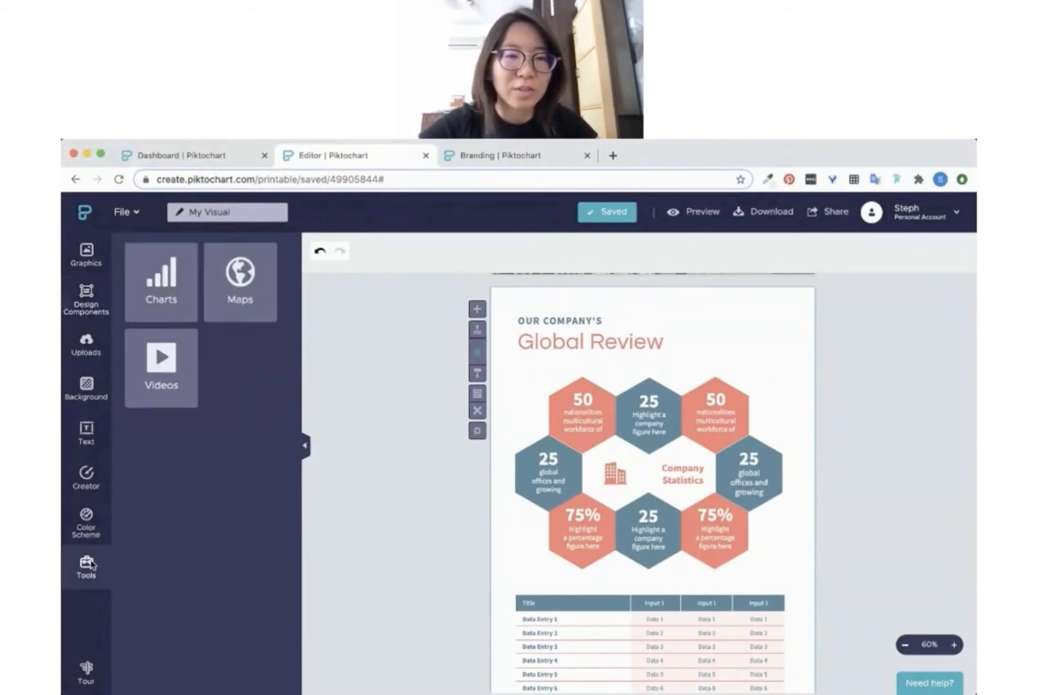
{"action": "left_click_drag", "start_coordinate": [515, 384], "coordinate": [795, 564]}
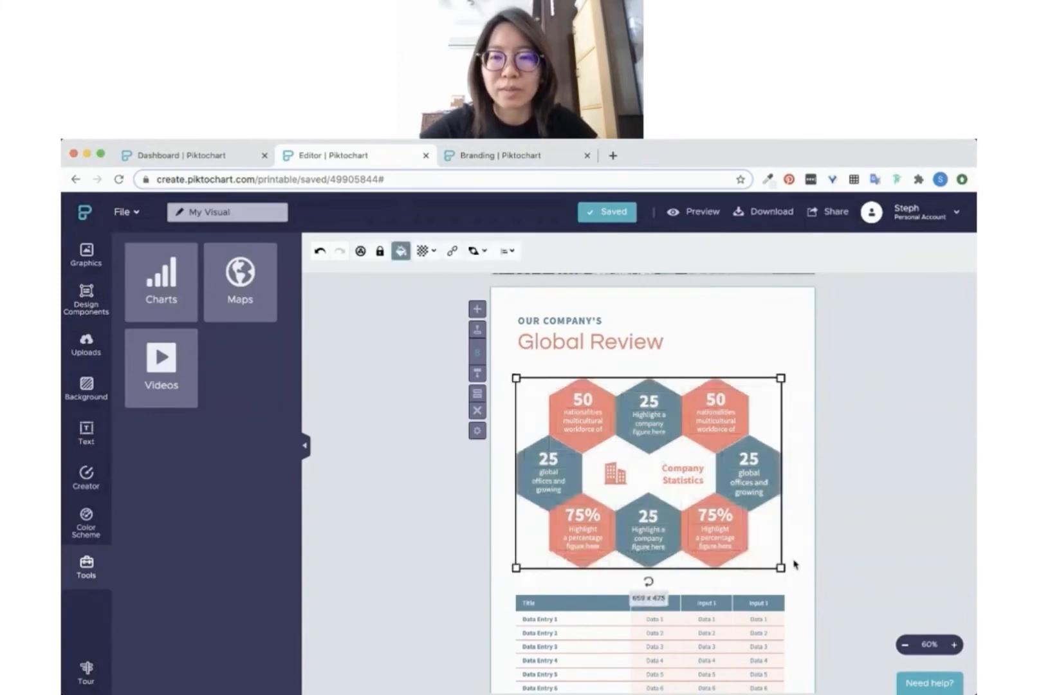
{"action": "key", "text": "Delete"}
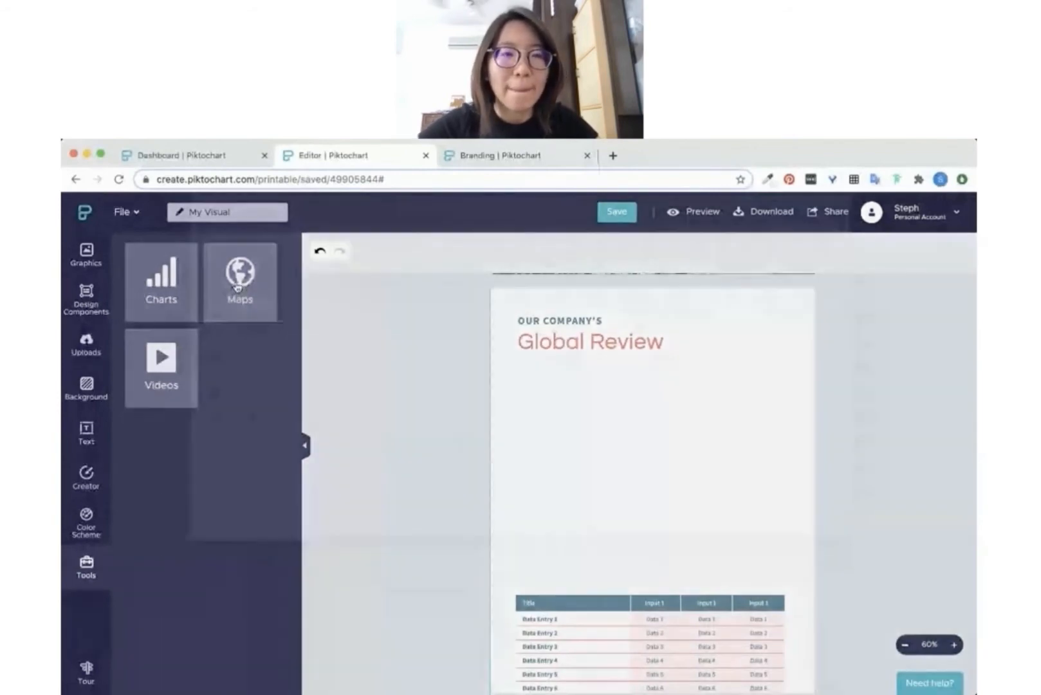
- Start a new map, look through the countries and regions, search for "unit" and open the United States map for editing
{"action": "left_click", "coordinate": [237, 287]}
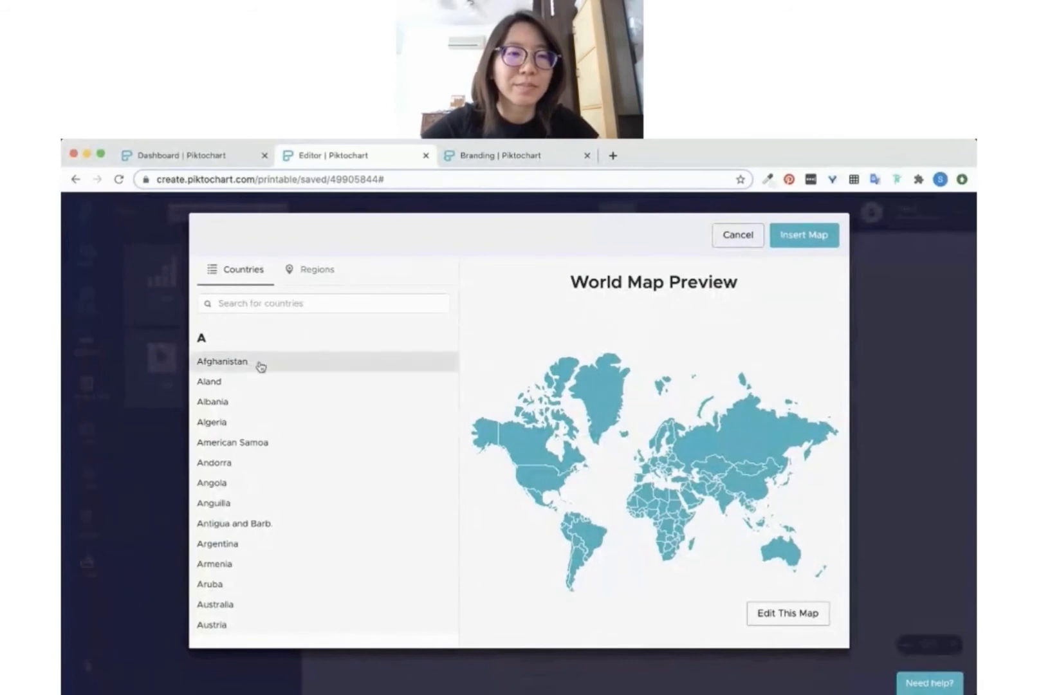
{"action": "scroll", "coordinate": [257, 406], "scroll_direction": "down", "scroll_amount": 4}
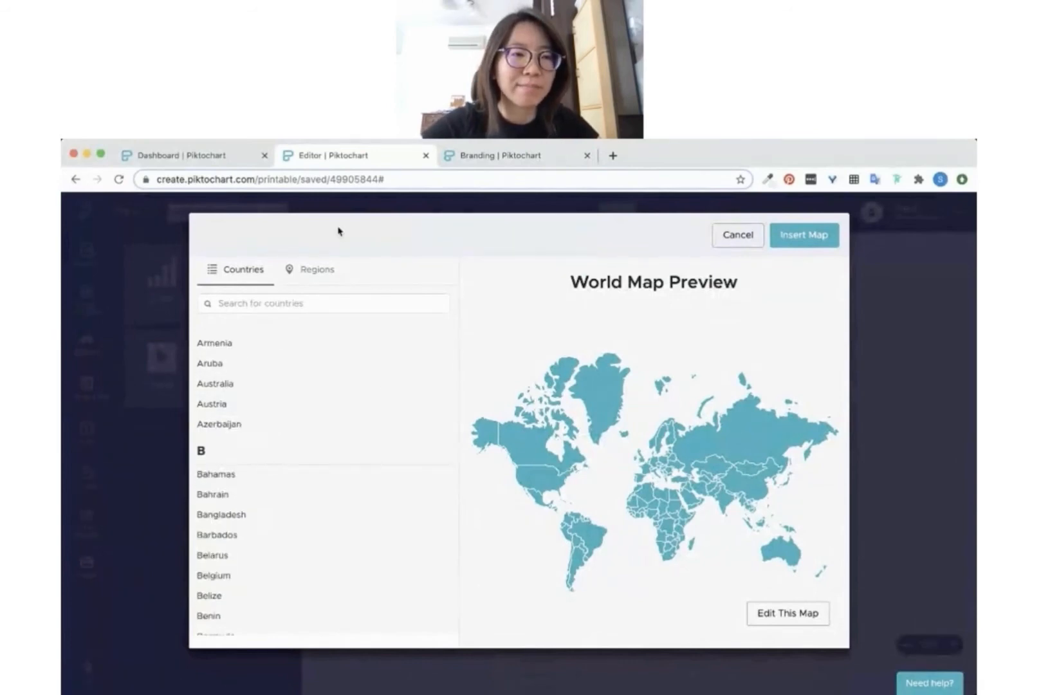
{"action": "left_click", "coordinate": [315, 276]}
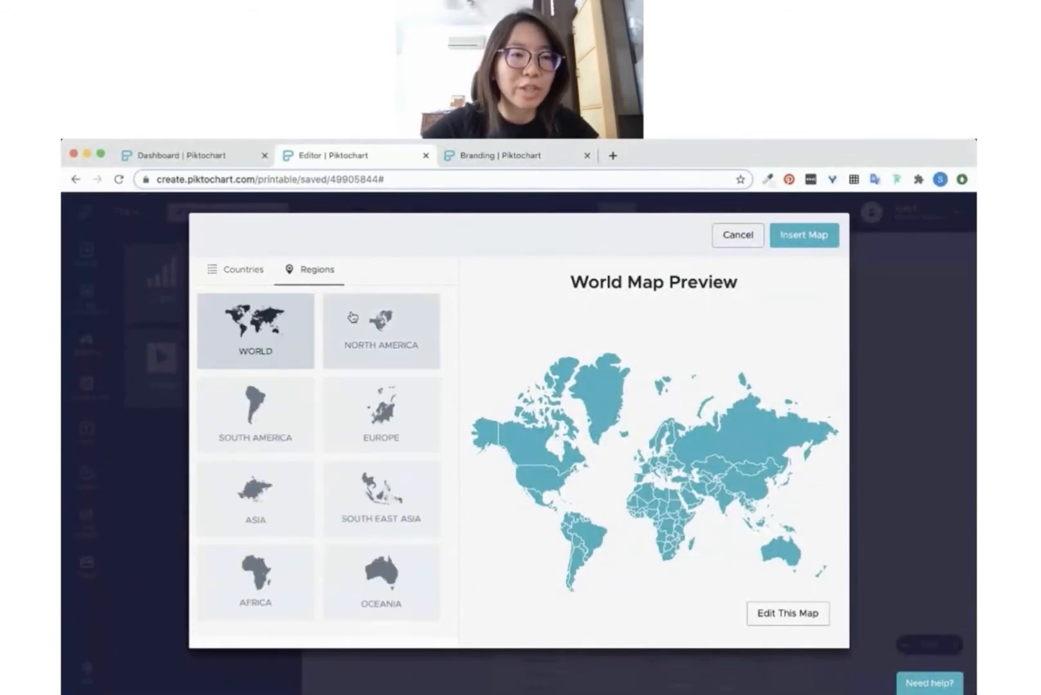
{"action": "left_click", "coordinate": [243, 280]}
{"action": "left_click", "coordinate": [269, 302]}
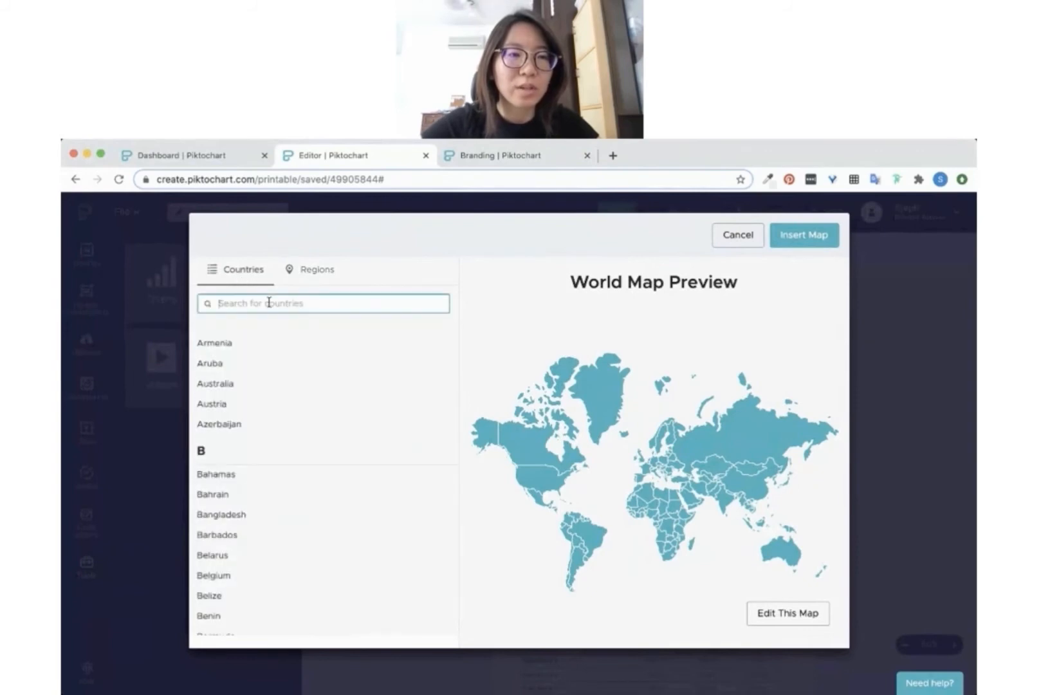
{"action": "type", "text": "unit"}
{"action": "left_click", "coordinate": [233, 404]}
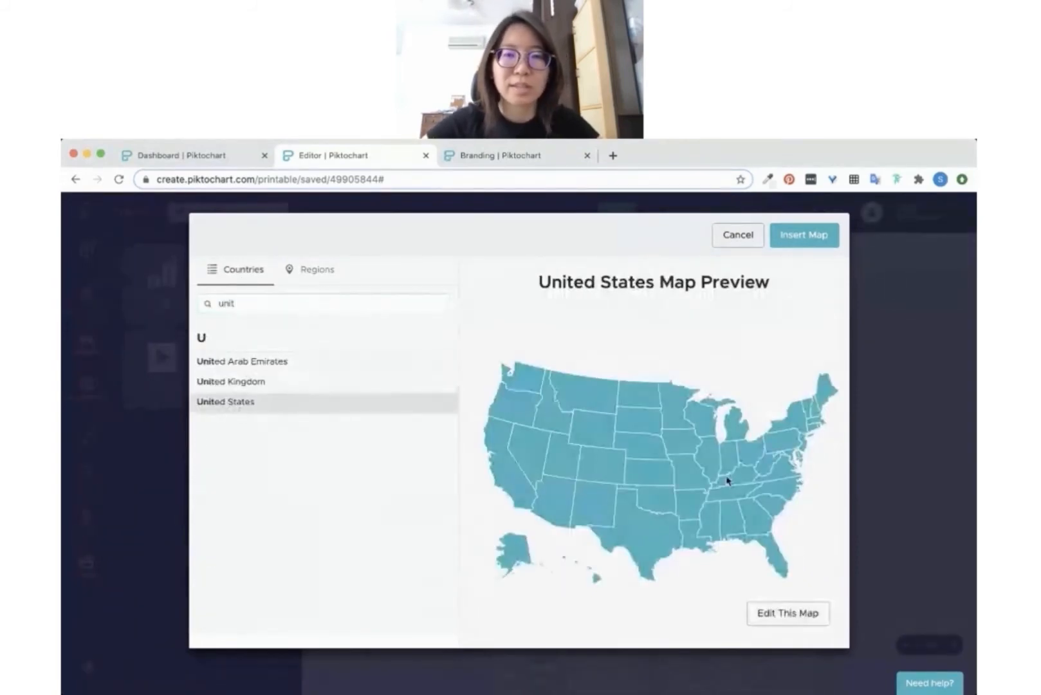
{"action": "left_click", "coordinate": [784, 615]}
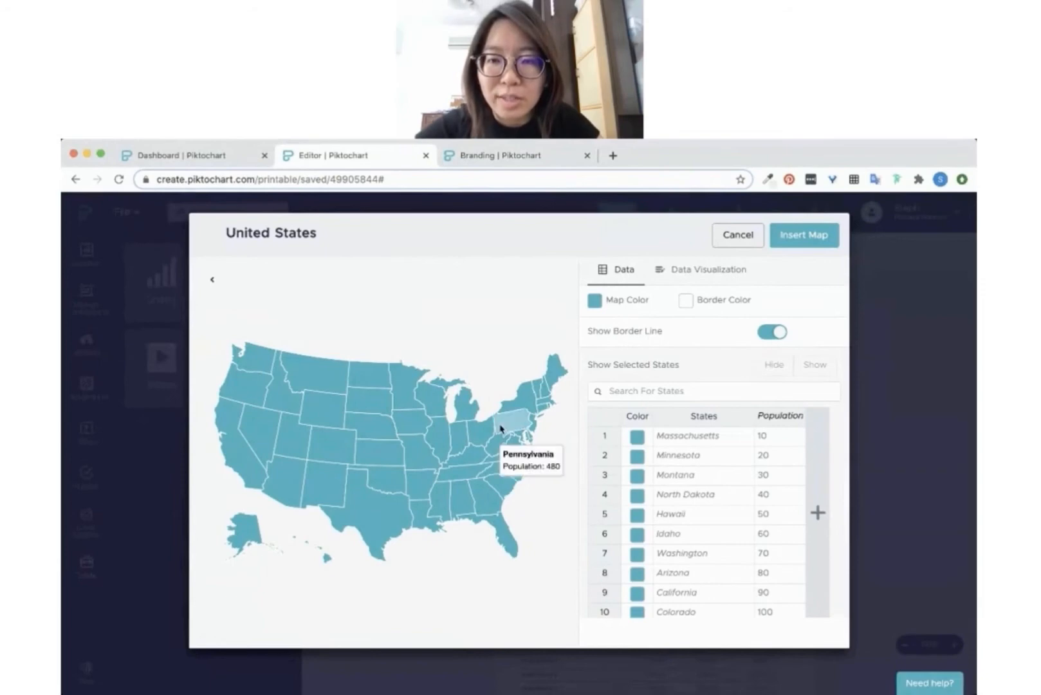
- Set the United States map color to the light gray #D8E3E4 from the saved colors
{"action": "left_click", "coordinate": [595, 301]}
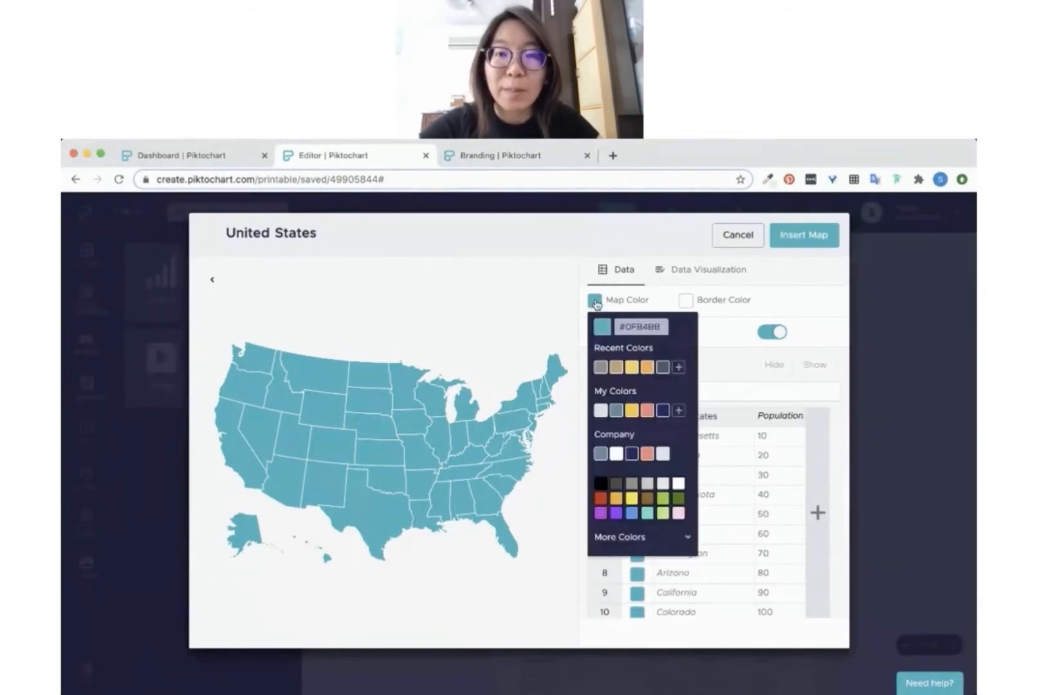
{"action": "left_click", "coordinate": [602, 412]}
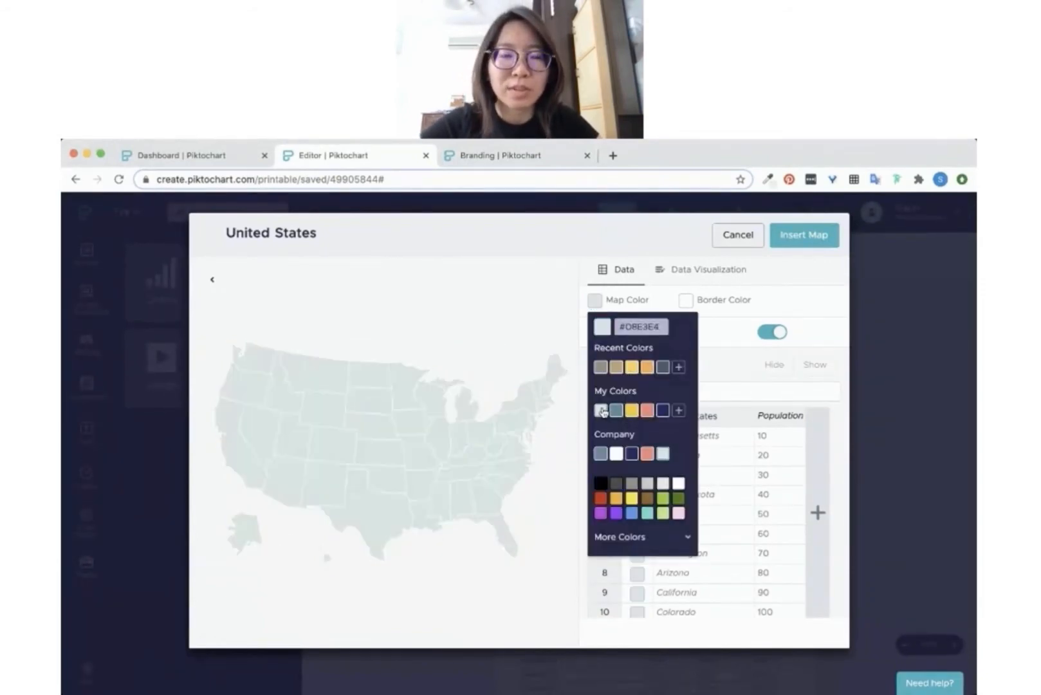
{"action": "left_click", "coordinate": [787, 295]}
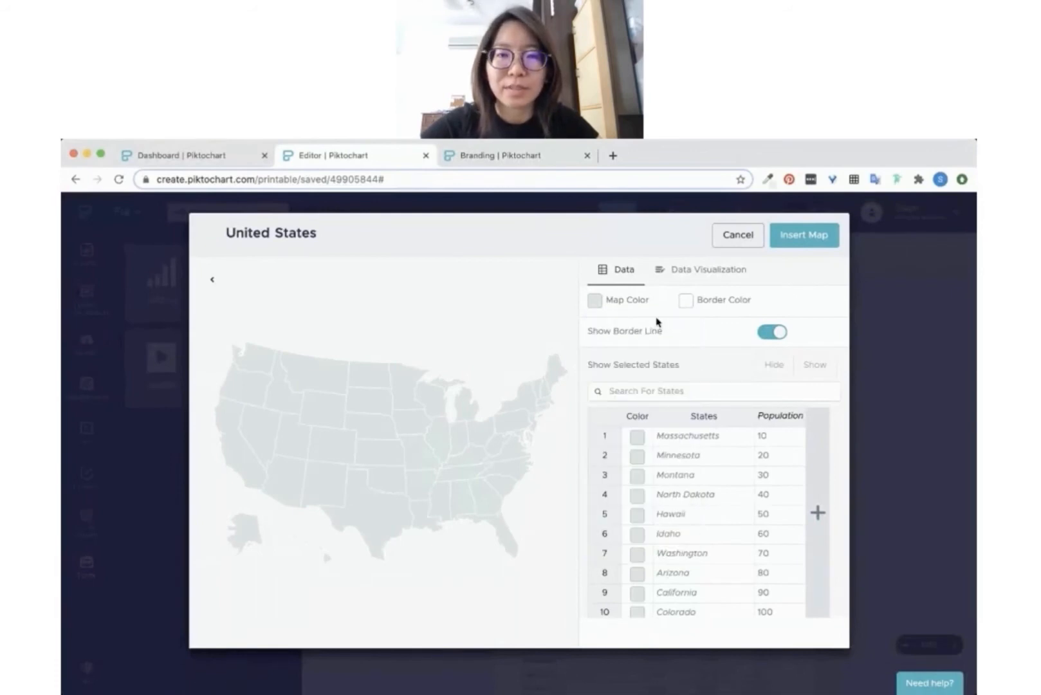
- Try navy #1D255C as the map's border color and restore it to white
{"action": "left_click", "coordinate": [684, 302]}
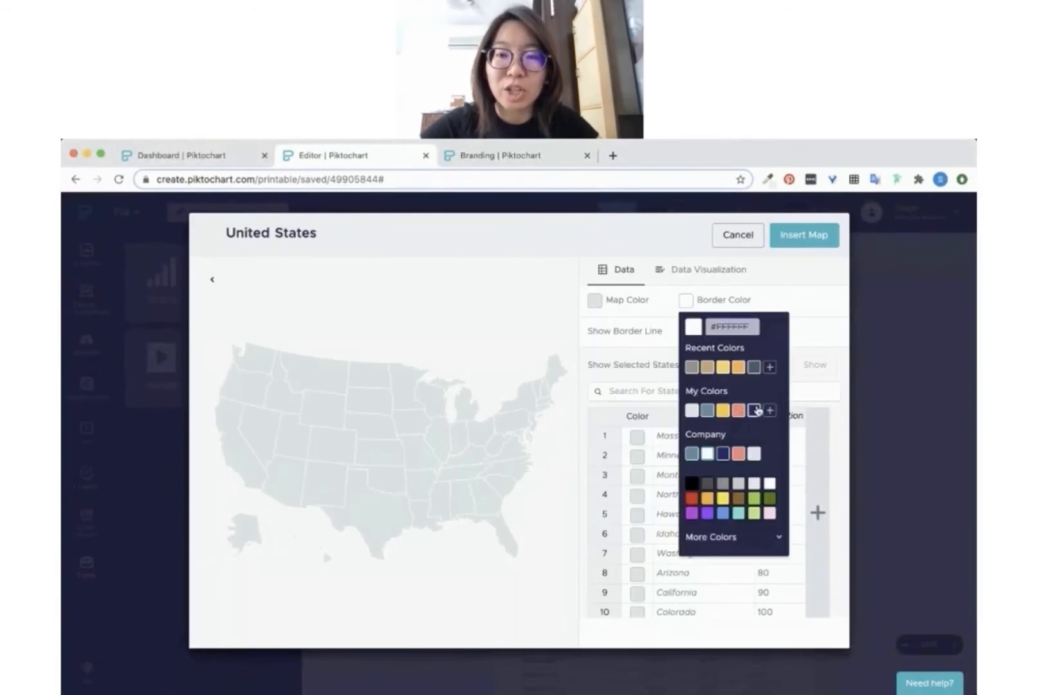
{"action": "left_click", "coordinate": [754, 410]}
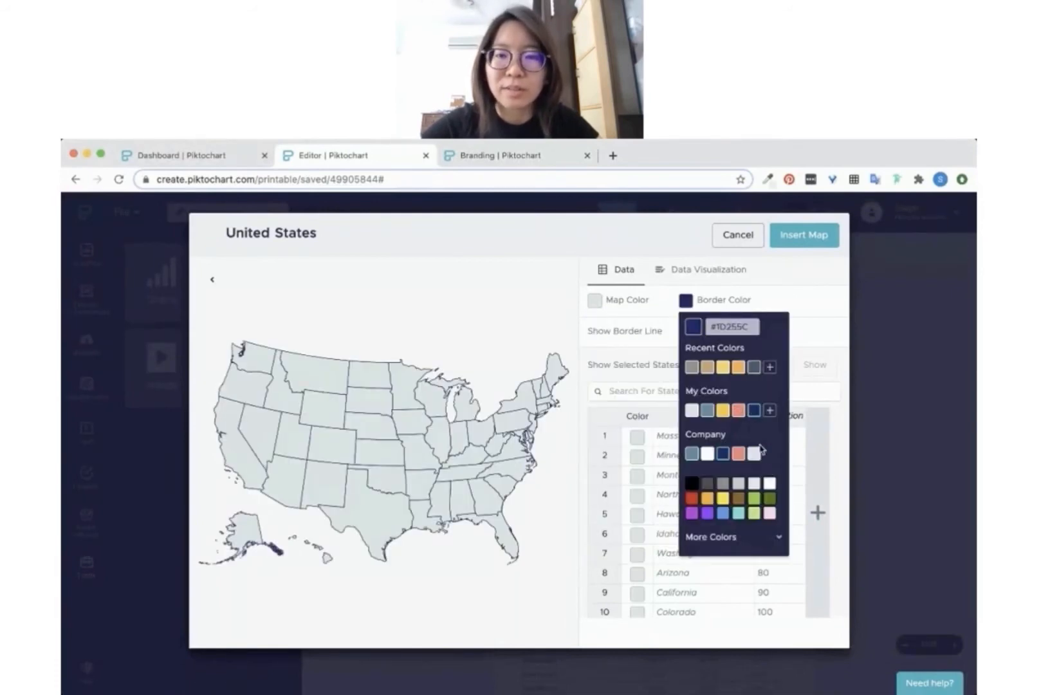
{"action": "left_click", "coordinate": [770, 484]}
{"action": "left_click", "coordinate": [801, 298]}
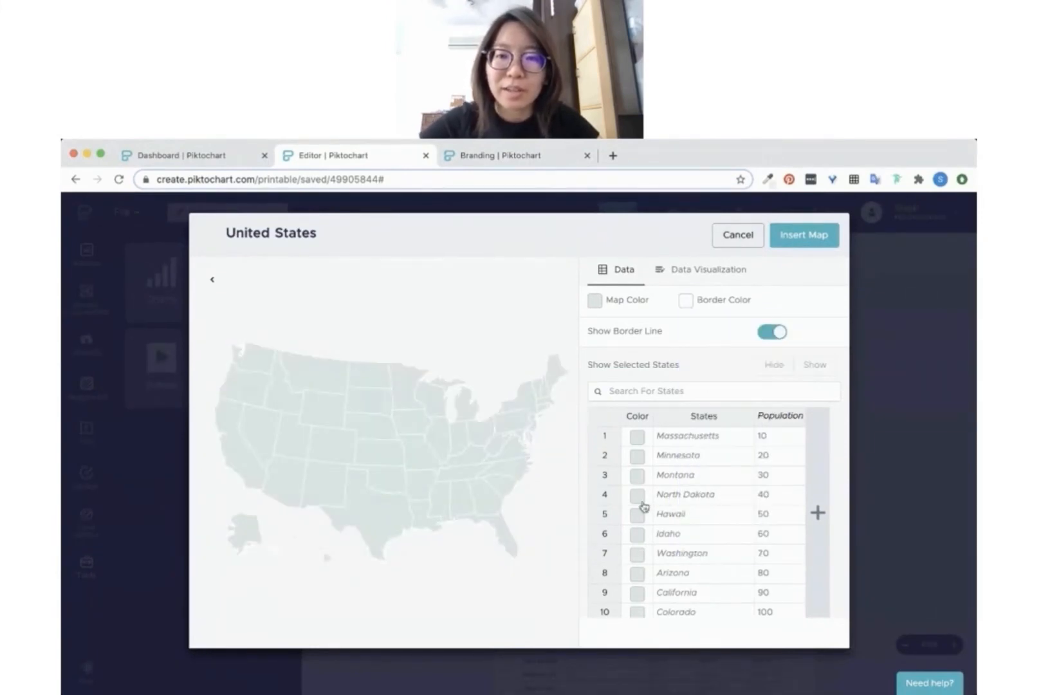
- Color the state of California coral #FB6B6C using the saved colors
{"action": "scroll", "coordinate": [664, 495], "scroll_direction": "down", "scroll_amount": 5}
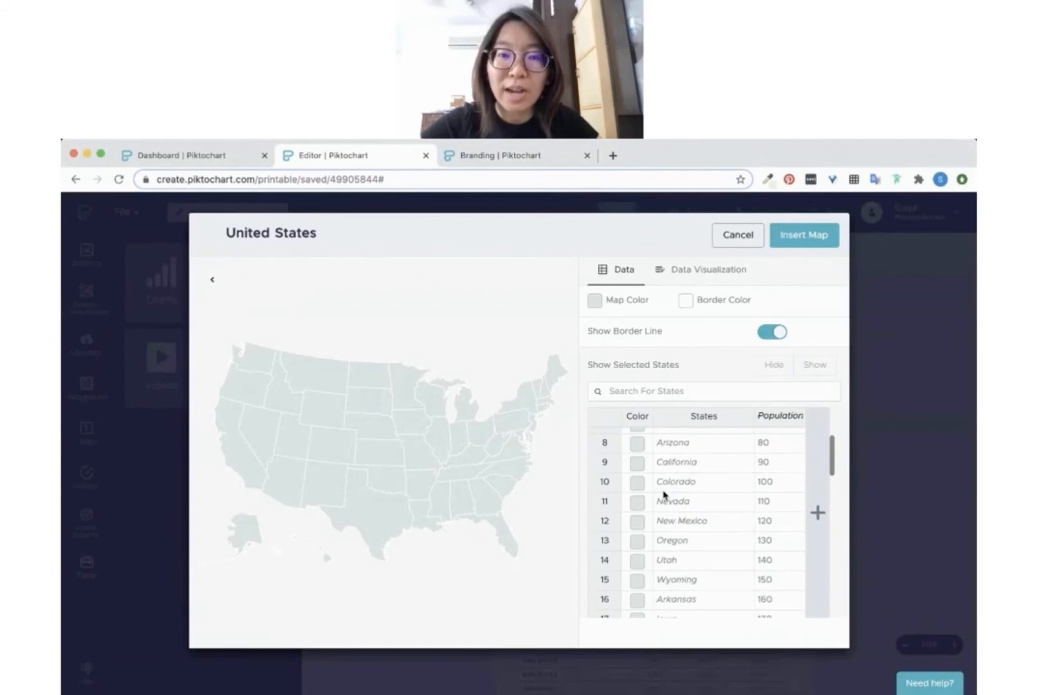
{"action": "left_click", "coordinate": [640, 465]}
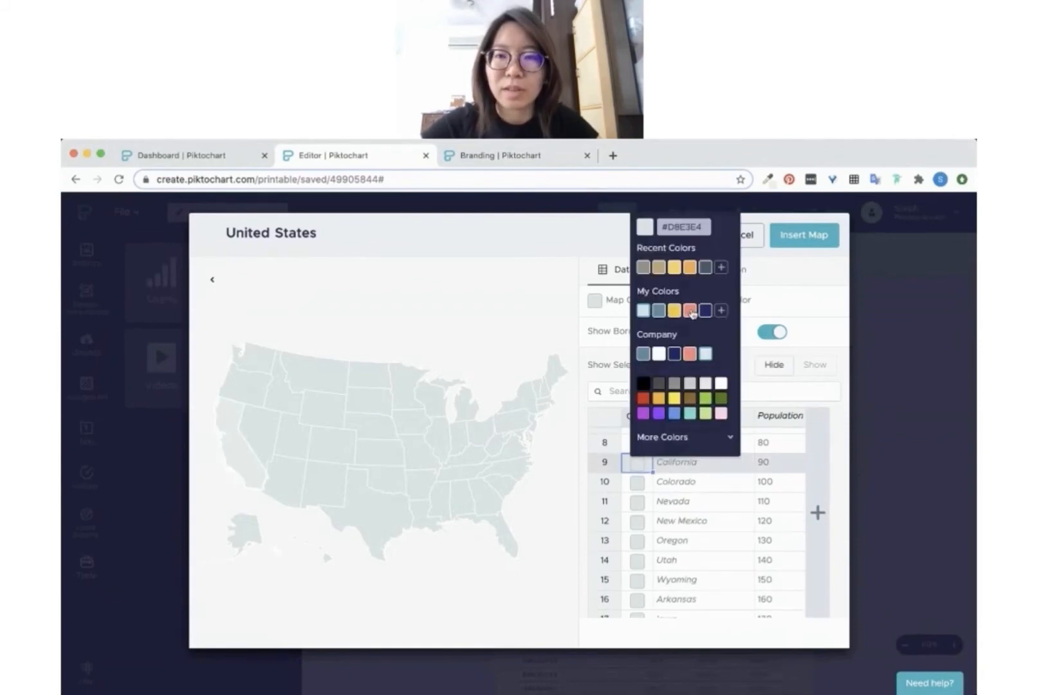
{"action": "left_click", "coordinate": [690, 311]}
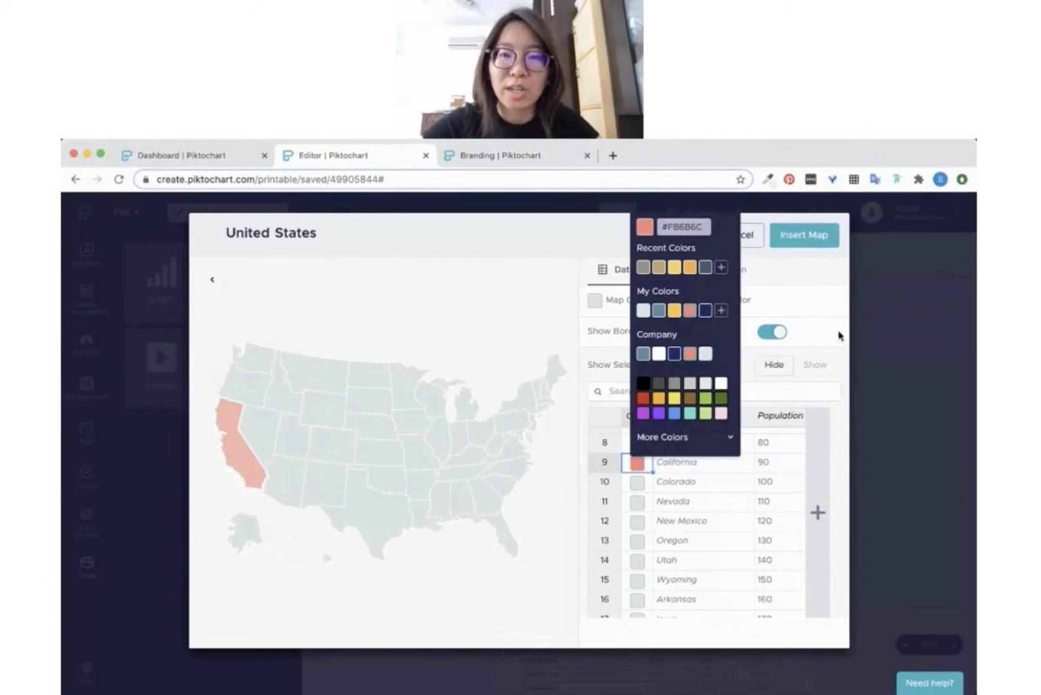
{"action": "left_click", "coordinate": [840, 335]}
- Color the state of New Mexico yellow using the saved colors and select its name in the data table
{"action": "scroll", "coordinate": [654, 522], "scroll_direction": "down", "scroll_amount": 1}
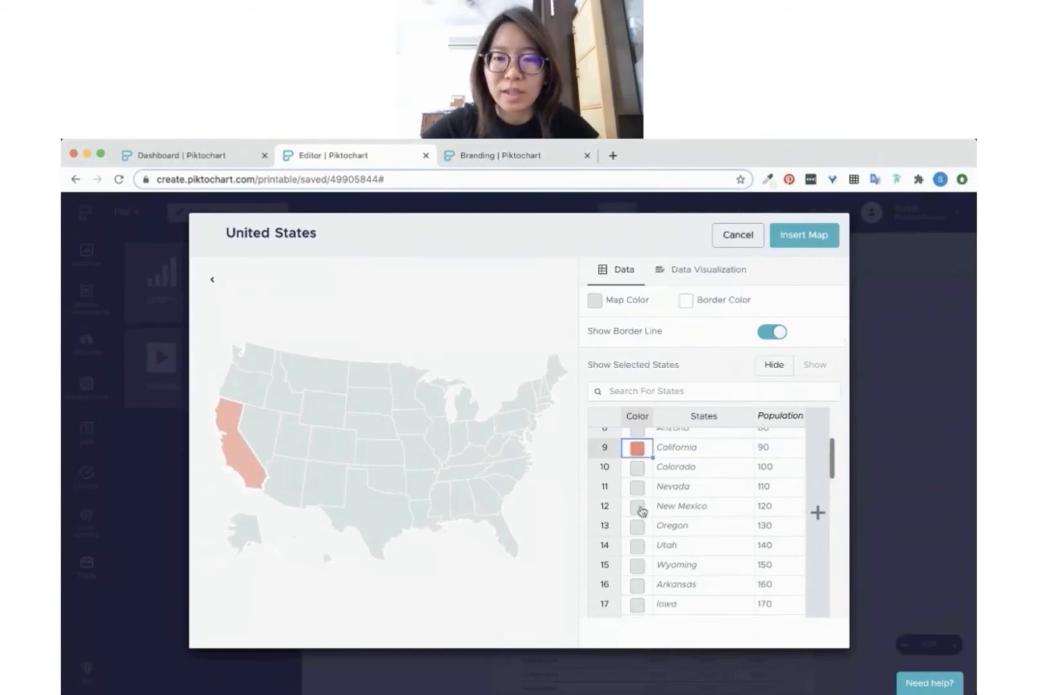
{"action": "left_click", "coordinate": [637, 507]}
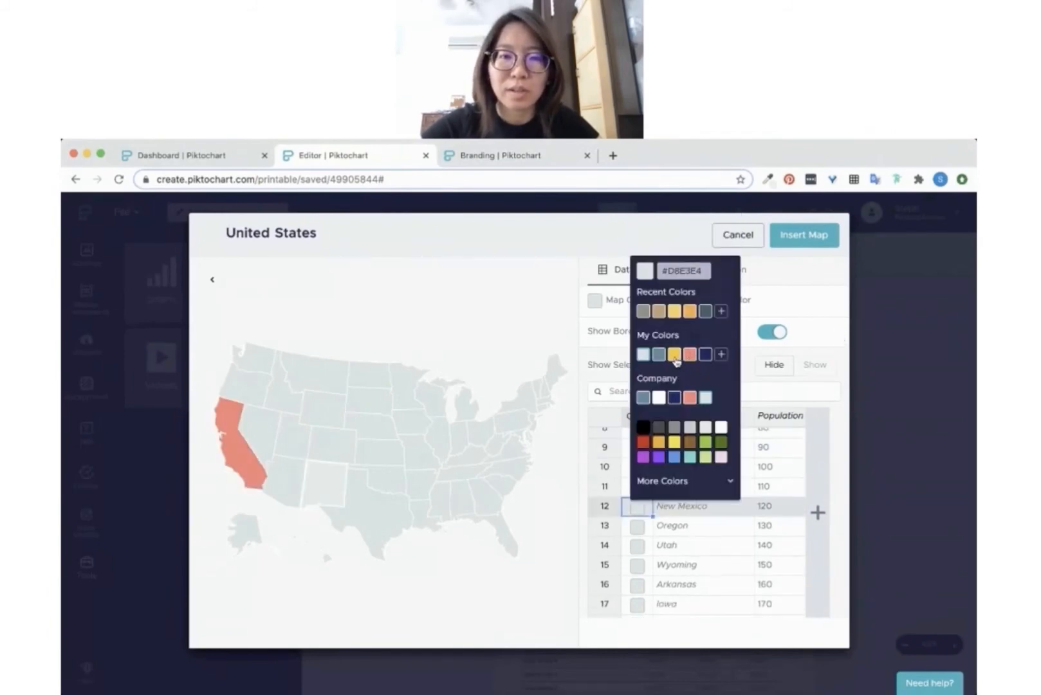
{"action": "left_click", "coordinate": [675, 358]}
{"action": "left_click", "coordinate": [820, 321]}
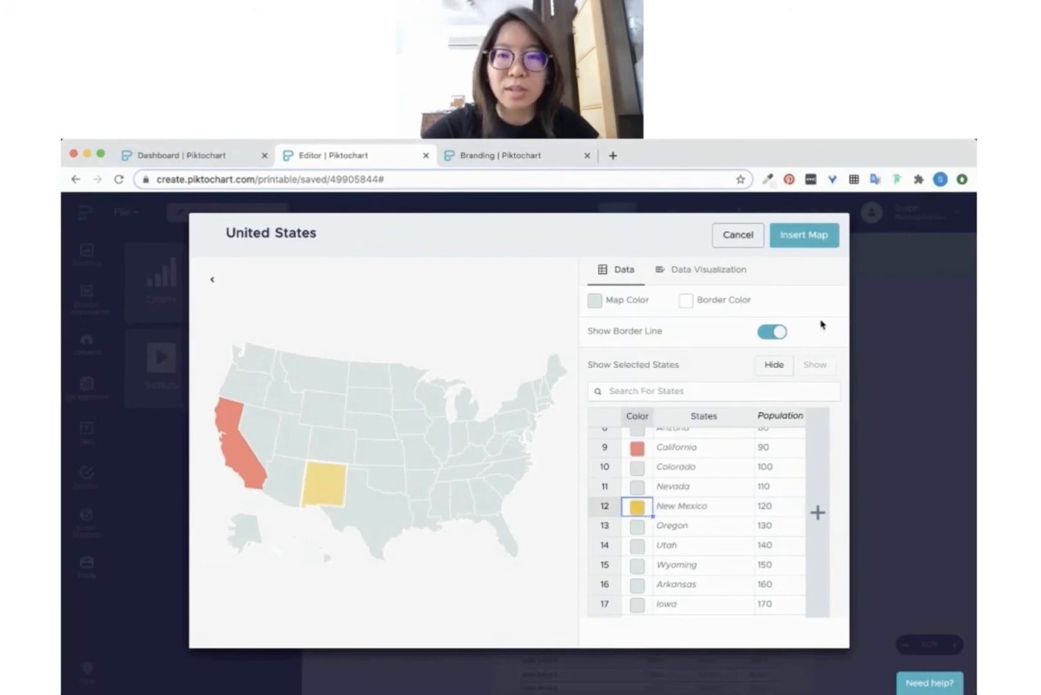
{"action": "double_click", "coordinate": [716, 509]}
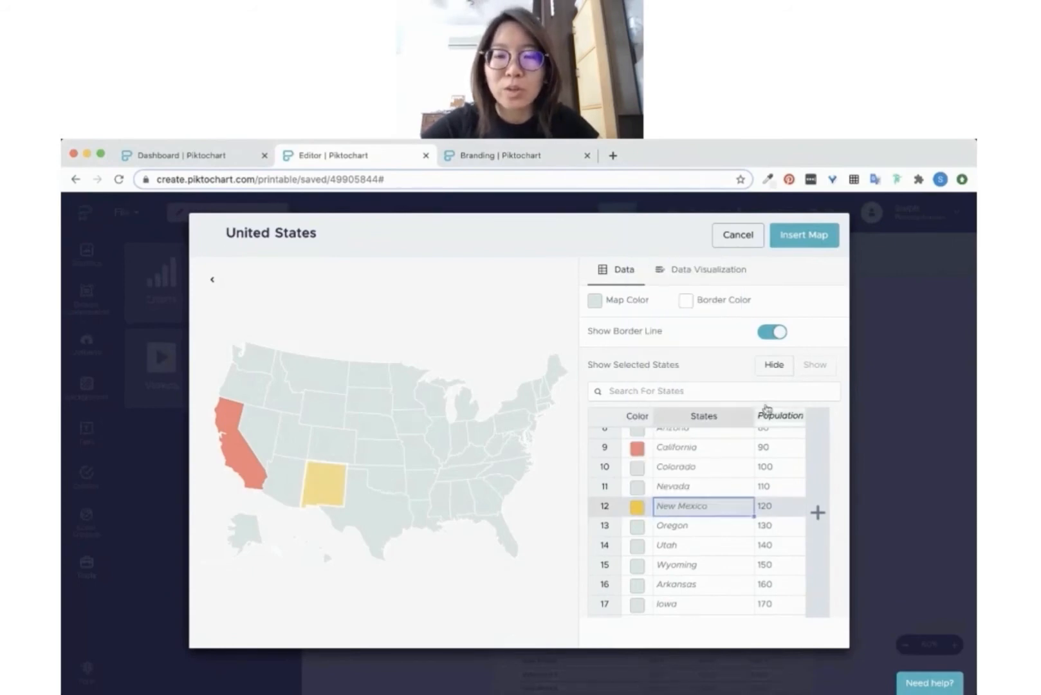
- Hide the state of New Mexico on the map and show it again
{"action": "left_click", "coordinate": [775, 364]}
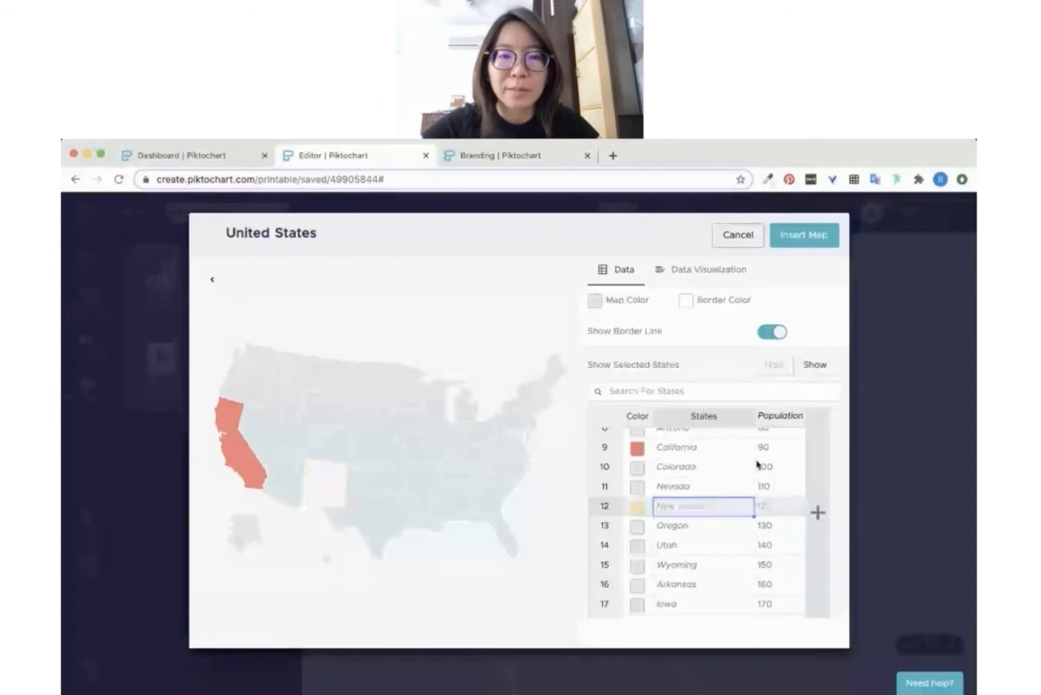
{"action": "left_click", "coordinate": [813, 367]}
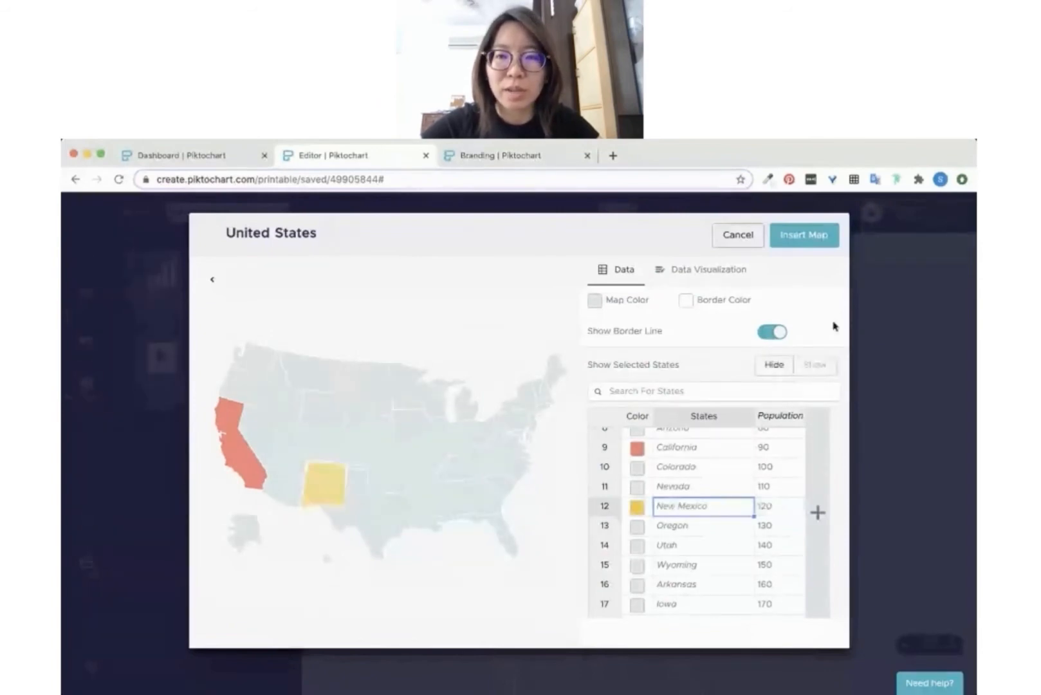
{"action": "mouse_move", "coordinate": [329, 479]}
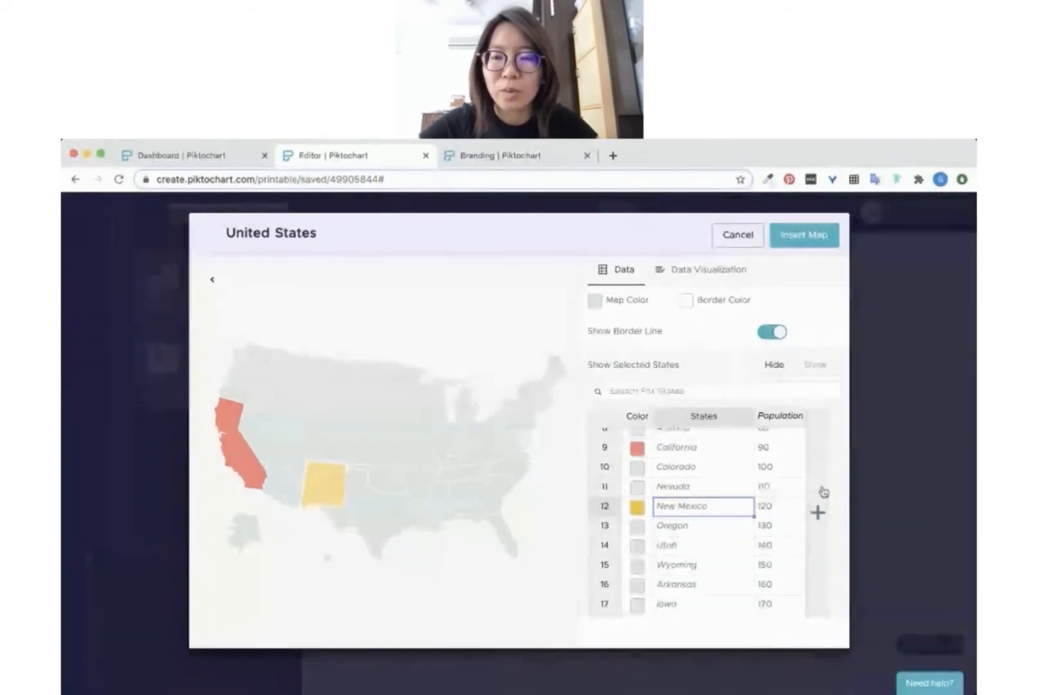
{"action": "scroll", "coordinate": [818, 499], "scroll_direction": "down", "scroll_amount": 1}
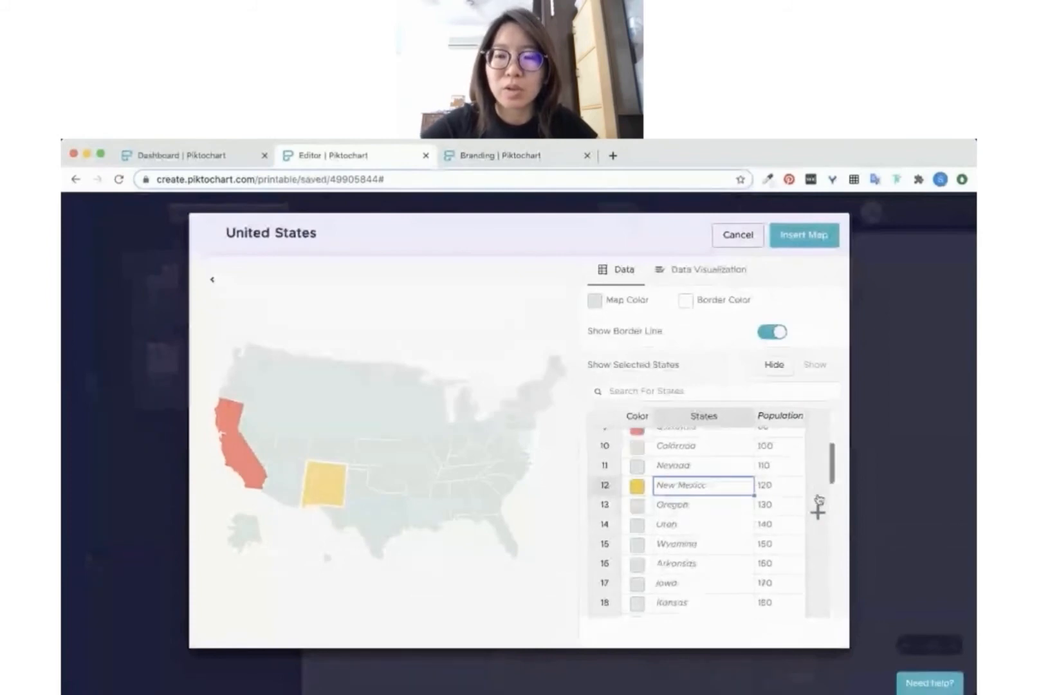
{"action": "scroll", "coordinate": [770, 480], "scroll_direction": "up", "scroll_amount": 2}
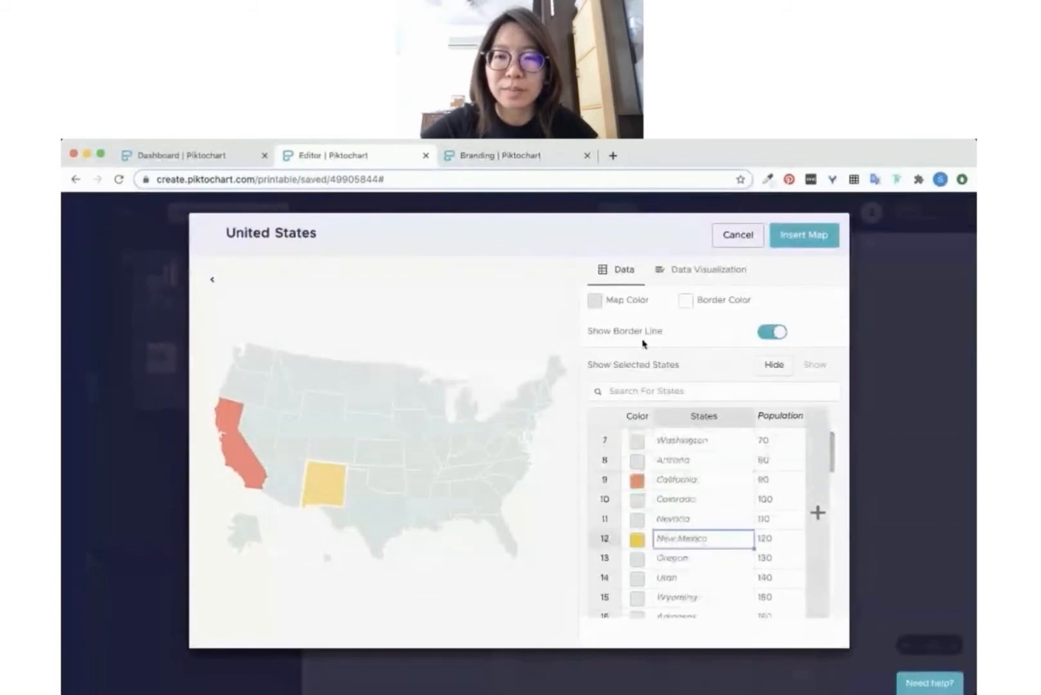
- Check the map's hover caption options and switch the Area-Value Map on and off again
{"action": "left_click", "coordinate": [702, 278]}
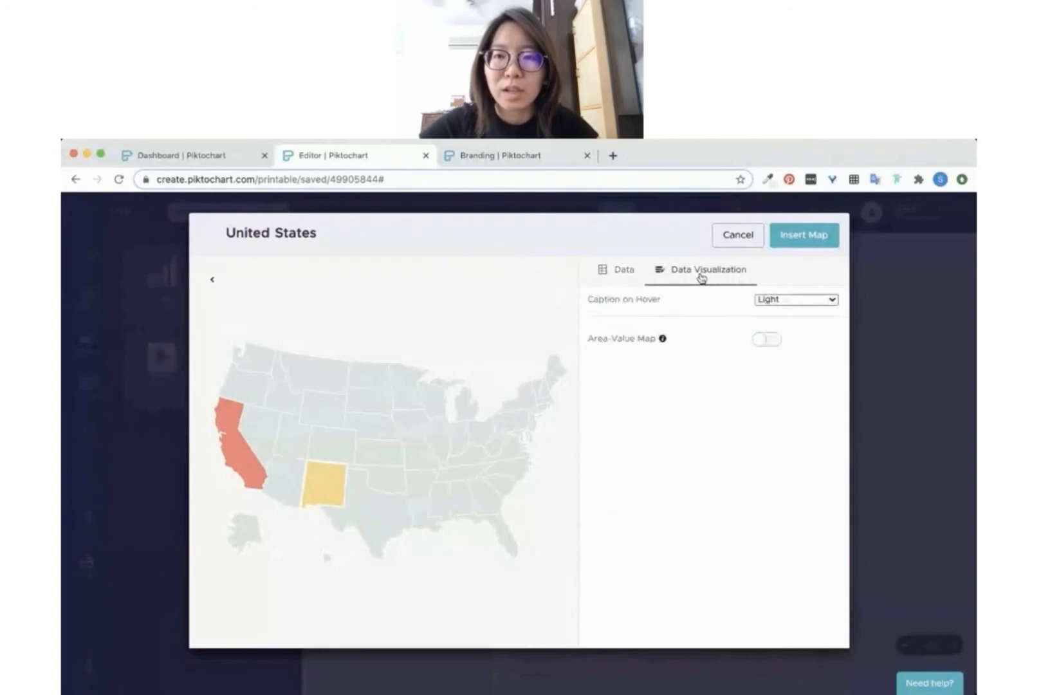
{"action": "left_click", "coordinate": [774, 302]}
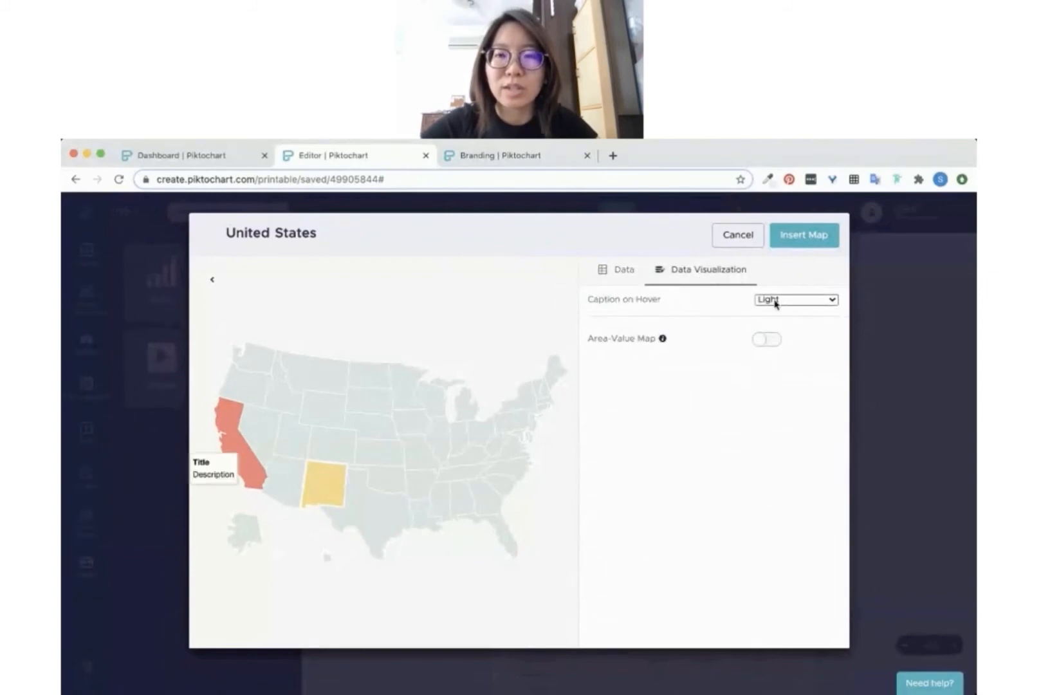
{"action": "left_click", "coordinate": [765, 340]}
{"action": "left_click", "coordinate": [764, 339]}
{"action": "left_click", "coordinate": [622, 270]}
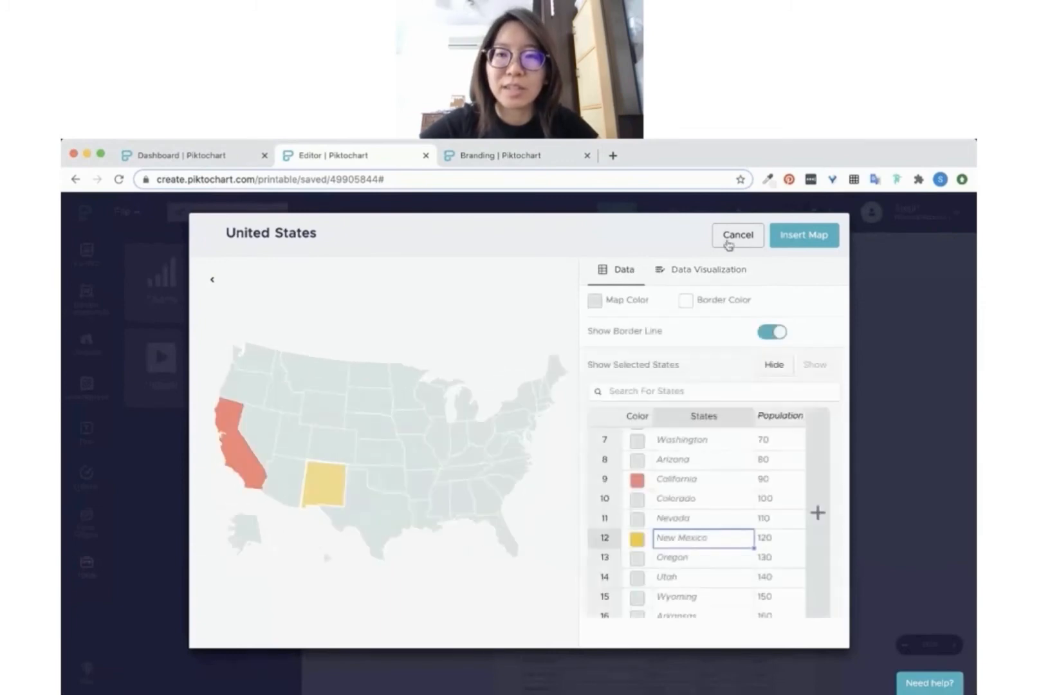
- Insert the United States map on the Global Review page and fit it between the heading and the table, enlarged to the table's width
{"action": "left_click", "coordinate": [800, 242]}
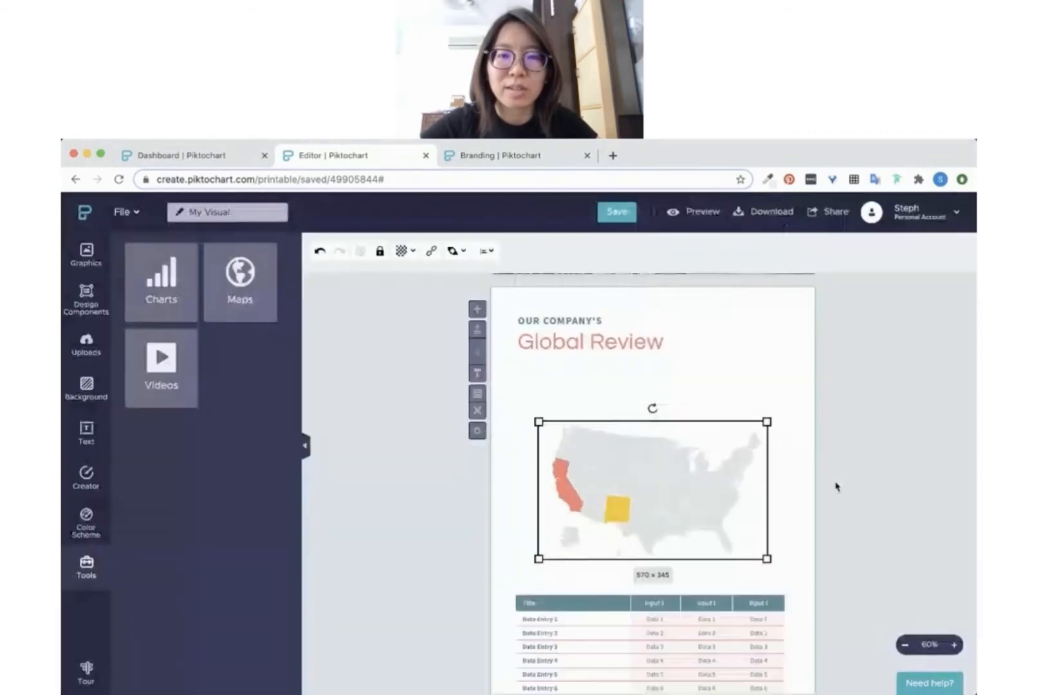
{"action": "left_click", "coordinate": [835, 487]}
{"action": "left_click_drag", "start_coordinate": [694, 486], "coordinate": [706, 442]}
{"action": "left_click", "coordinate": [826, 474]}
{"action": "mouse_move", "coordinate": [733, 395]}
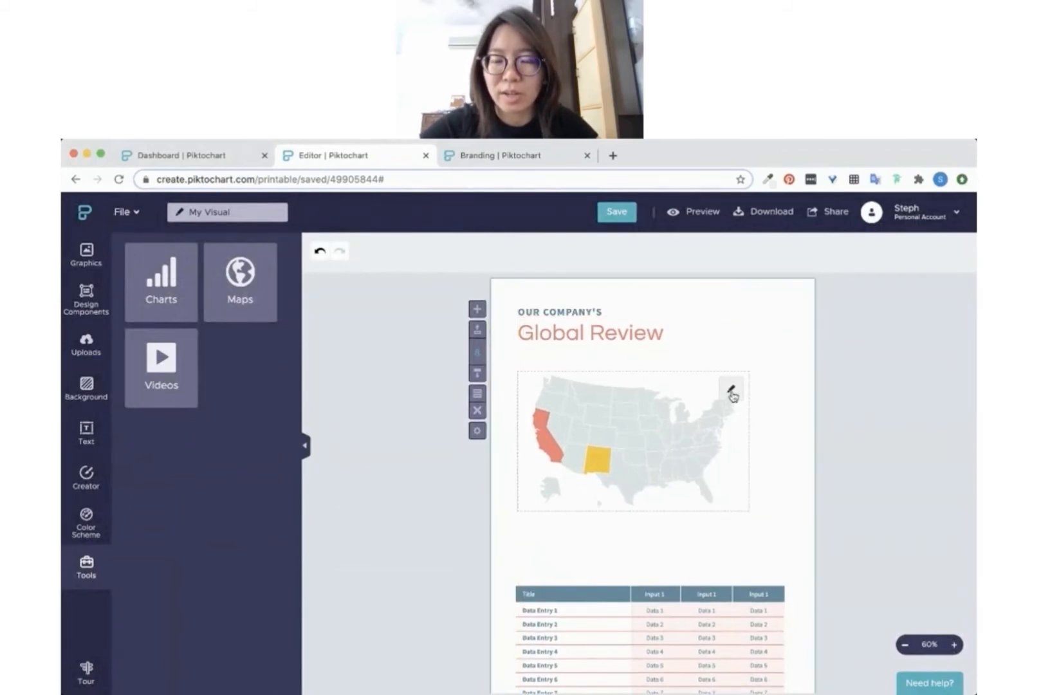
{"action": "left_click", "coordinate": [732, 492]}
{"action": "left_click_drag", "start_coordinate": [756, 516], "coordinate": [784, 532]}
- Review the data table on the Global Review page and the charts on the Annual Review page
{"action": "scroll", "coordinate": [760, 471], "scroll_direction": "up", "scroll_amount": 4}
{"action": "scroll", "coordinate": [757, 465], "scroll_direction": "down", "scroll_amount": 6}
{"action": "scroll", "coordinate": [757, 465], "scroll_direction": "down", "scroll_amount": 2}
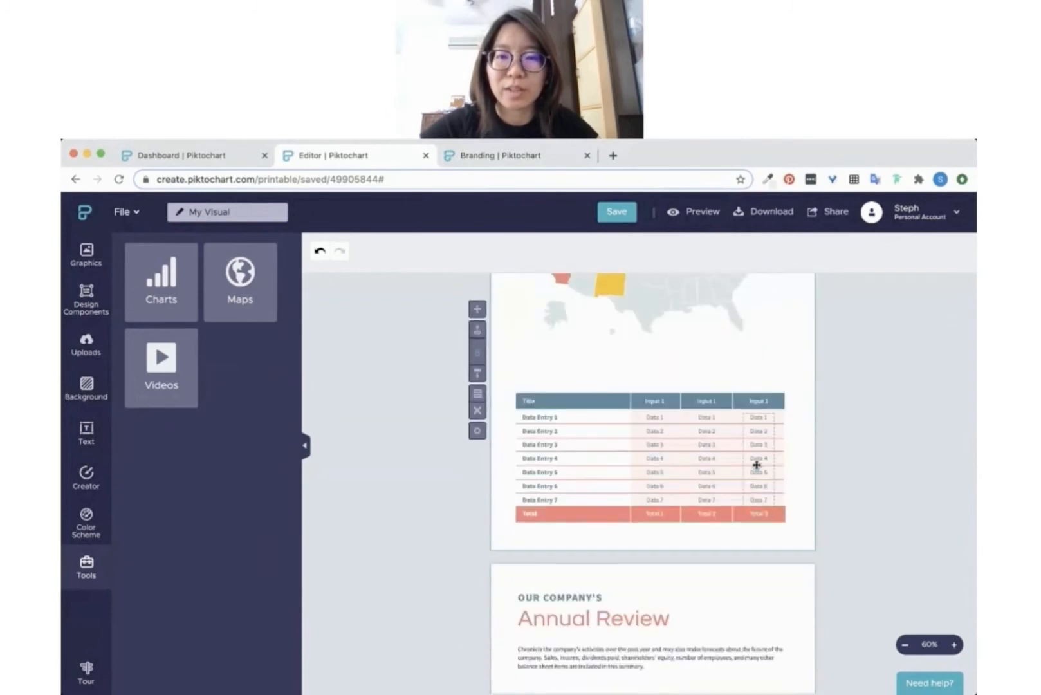
{"action": "scroll", "coordinate": [757, 465], "scroll_direction": "down", "scroll_amount": 1}
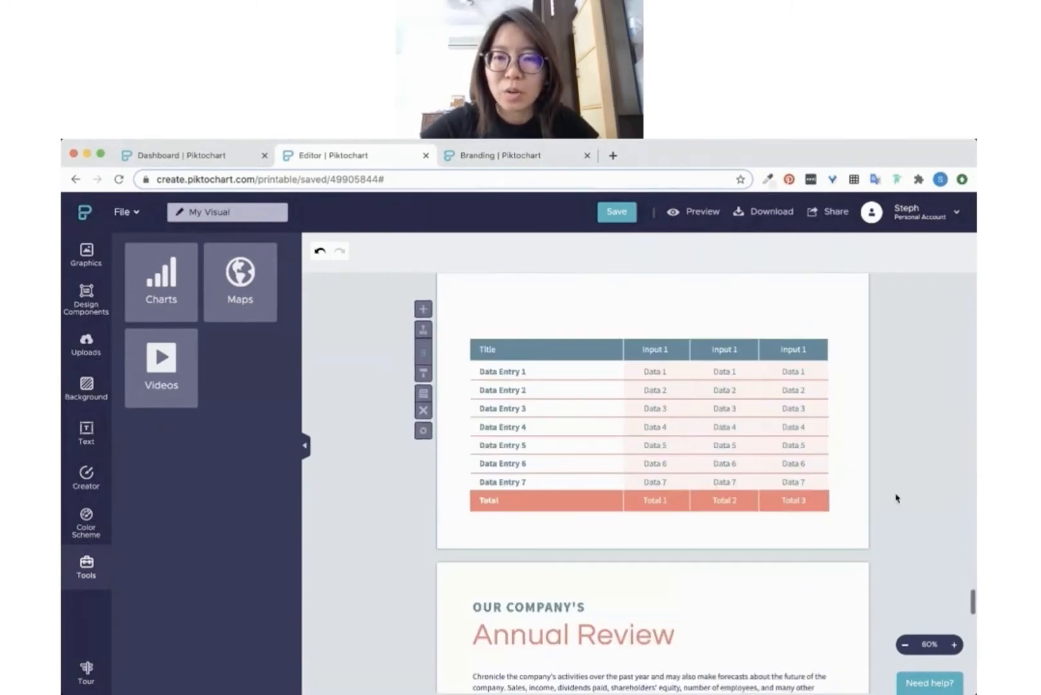
{"action": "scroll", "coordinate": [895, 494], "scroll_direction": "up", "scroll_amount": 1}
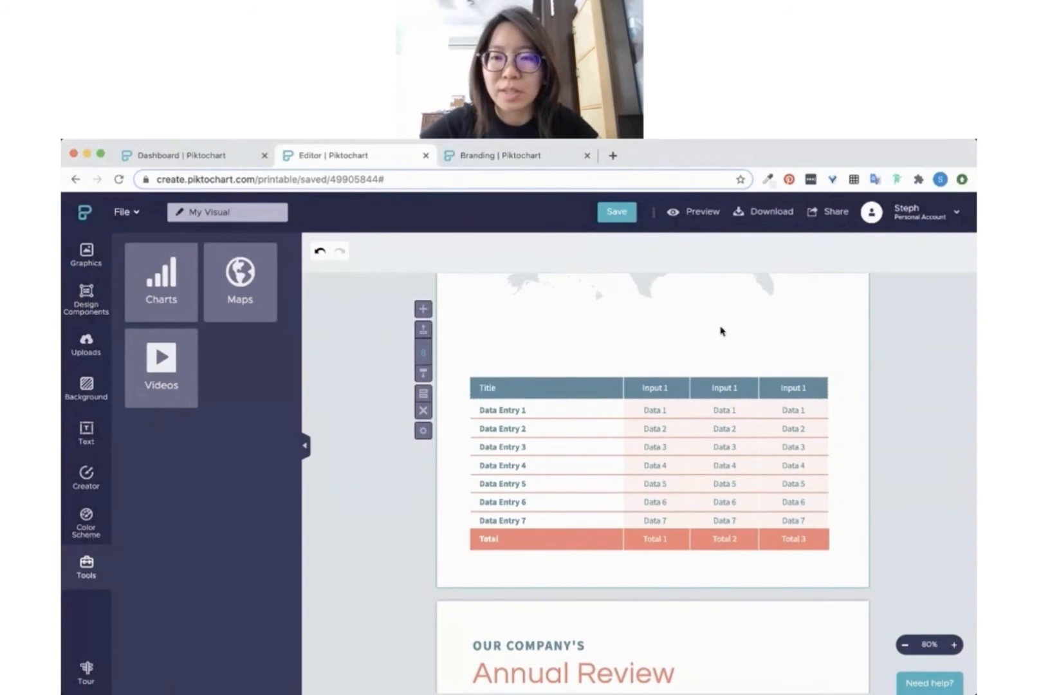
{"action": "scroll", "coordinate": [722, 330], "scroll_direction": "down", "scroll_amount": 5}
{"action": "scroll", "coordinate": [722, 328], "scroll_direction": "down", "scroll_amount": 3}
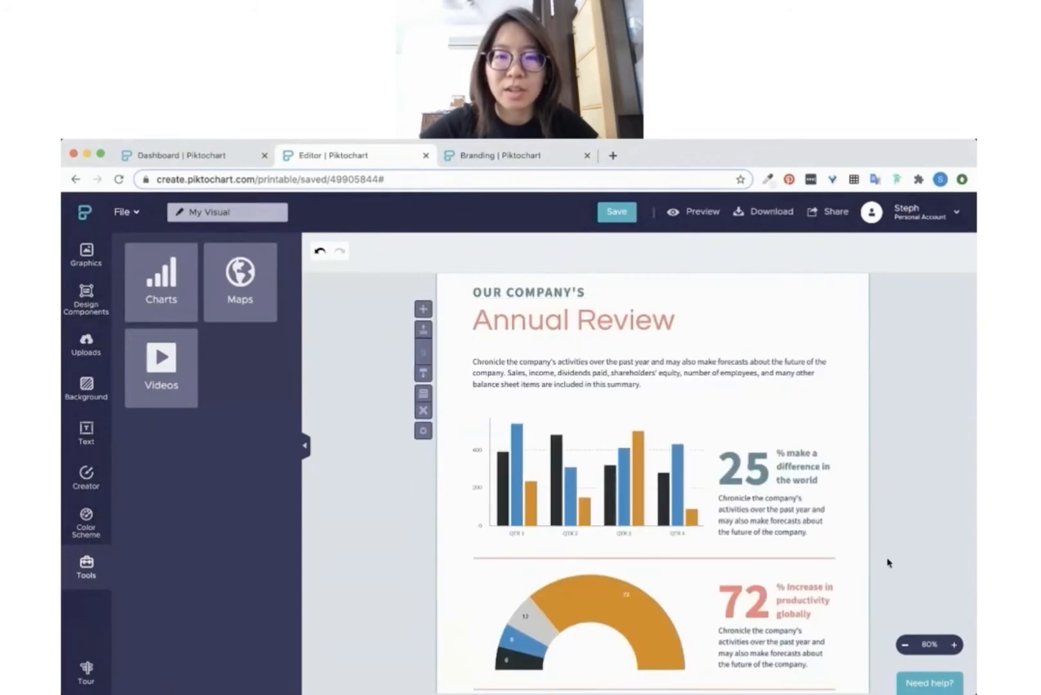
{"action": "left_click", "coordinate": [907, 644]}
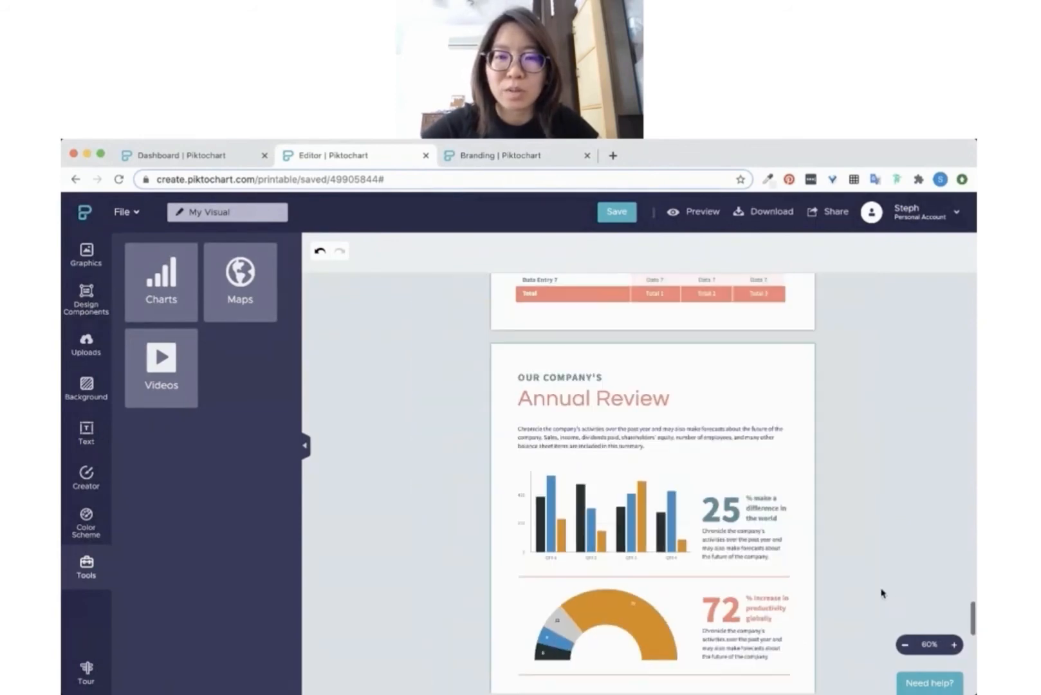
{"action": "scroll", "coordinate": [828, 476], "scroll_direction": "down", "scroll_amount": 3}
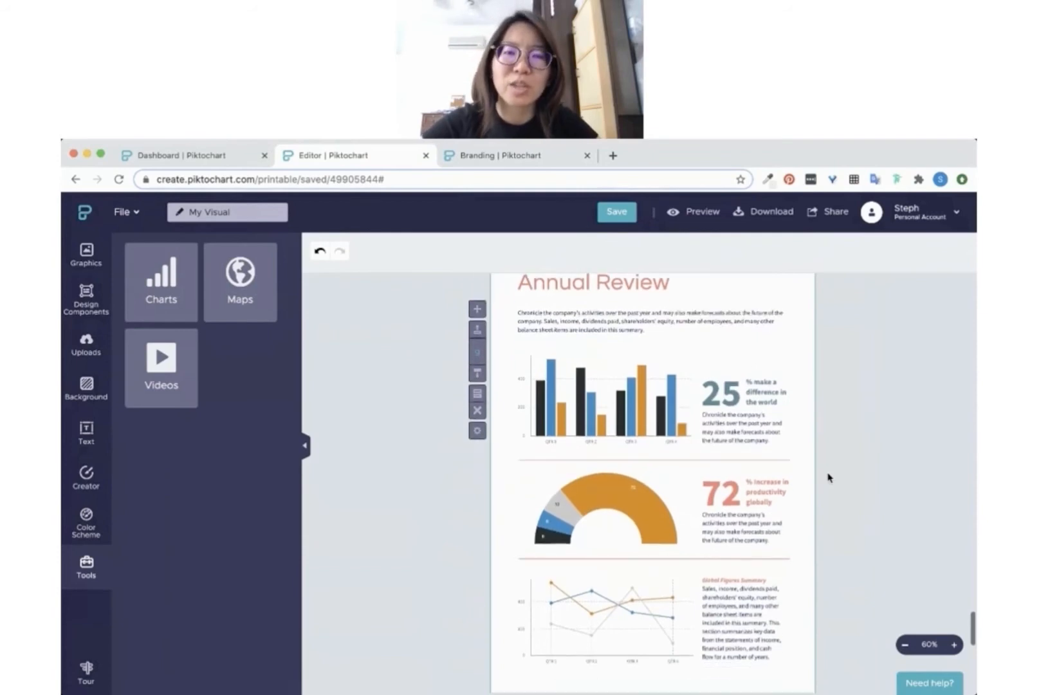
{"action": "scroll", "coordinate": [828, 477], "scroll_direction": "down", "scroll_amount": 1}
{"action": "mouse_move", "coordinate": [661, 391]}
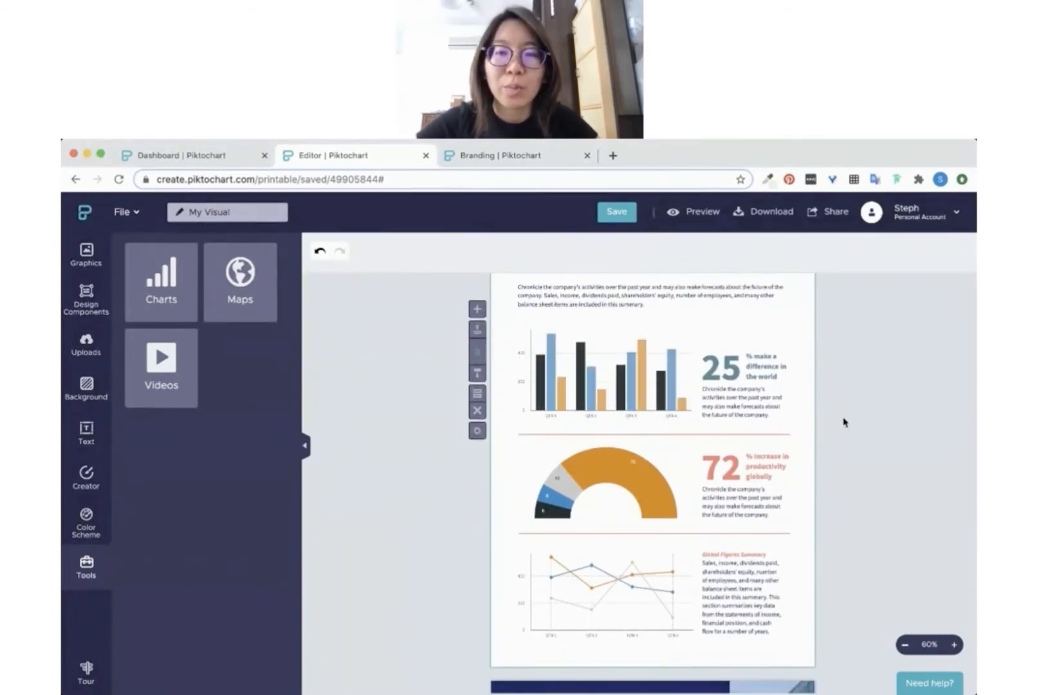
{"action": "mouse_move", "coordinate": [631, 451]}
- Open the quarterly bar chart on the Annual Review page for editing
{"action": "scroll", "coordinate": [652, 444], "scroll_direction": "up", "scroll_amount": 2}
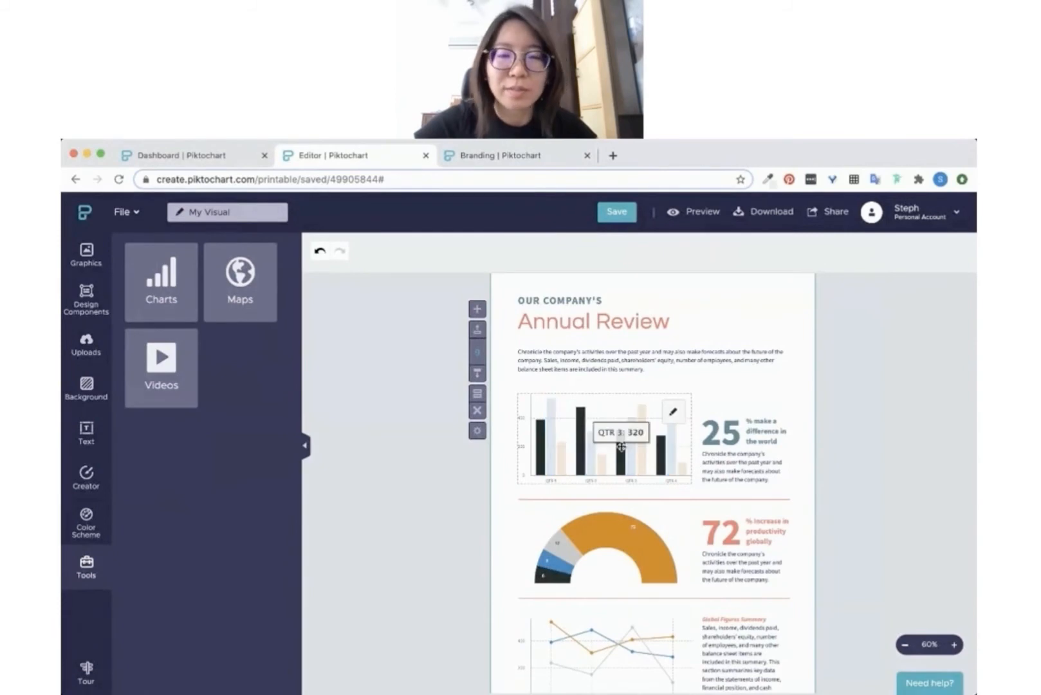
{"action": "mouse_move", "coordinate": [632, 582]}
{"action": "mouse_move", "coordinate": [672, 438]}
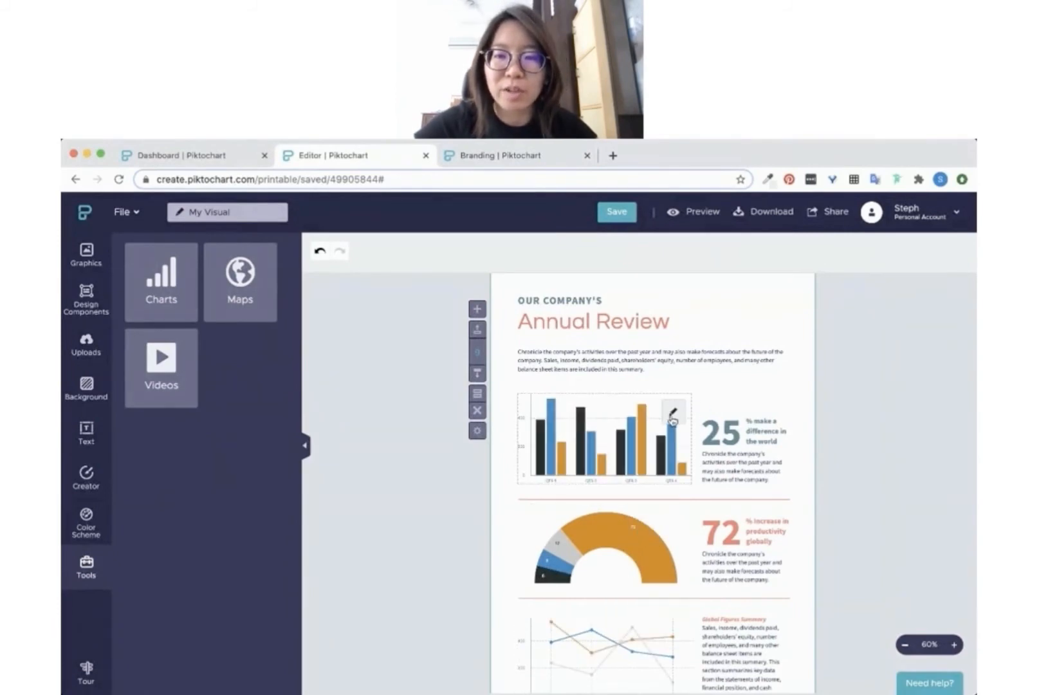
{"action": "left_click", "coordinate": [673, 417]}
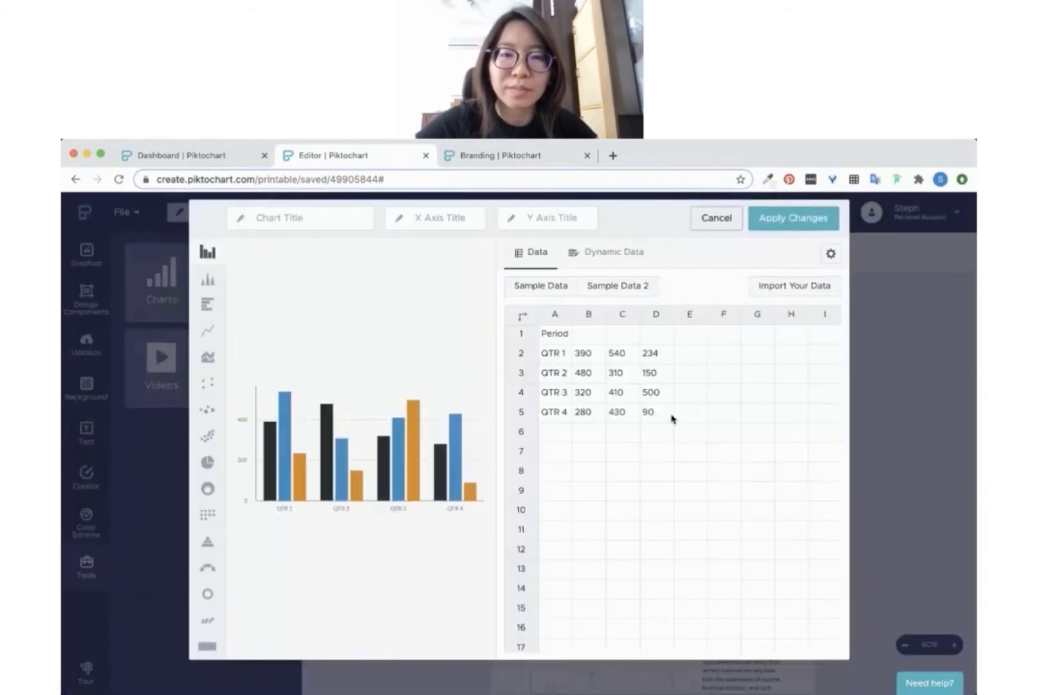
- Try other chart types such as horizontal bar, line, area and bubble, and restore the original vertical bar type
{"action": "left_click", "coordinate": [210, 281]}
{"action": "left_click", "coordinate": [212, 312]}
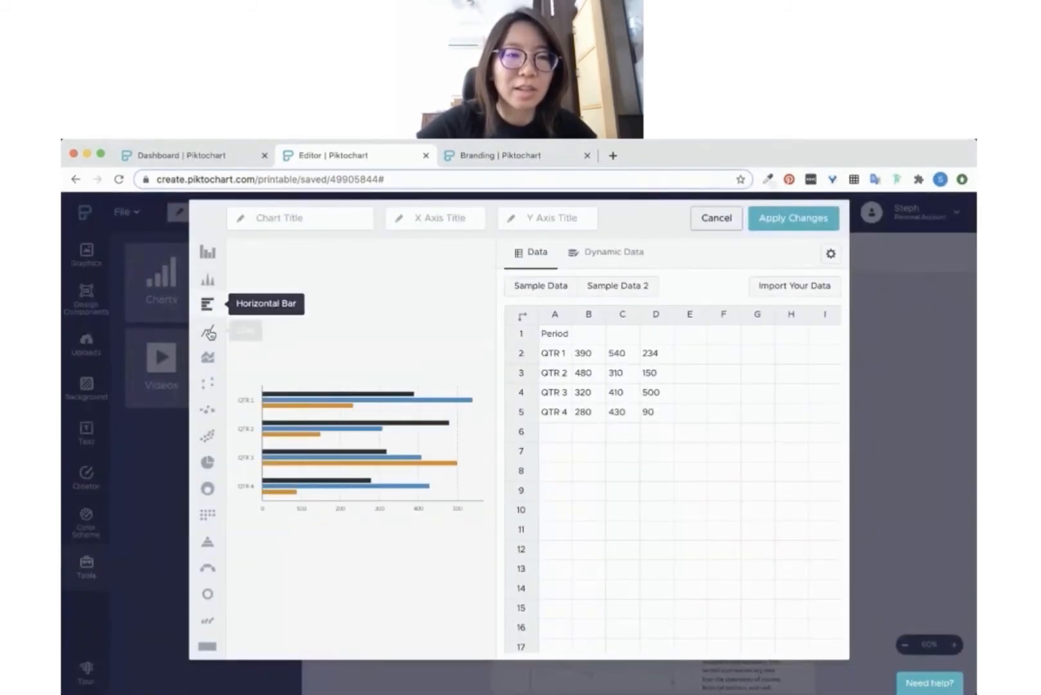
{"action": "left_click", "coordinate": [208, 332]}
{"action": "left_click", "coordinate": [208, 357]}
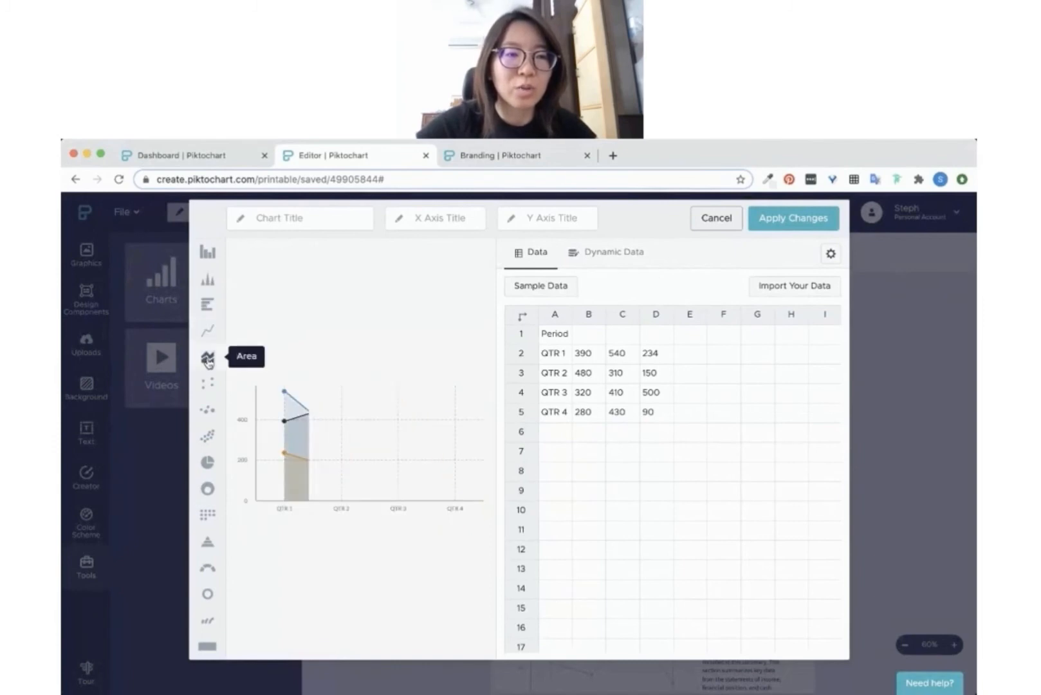
{"action": "left_click", "coordinate": [213, 390]}
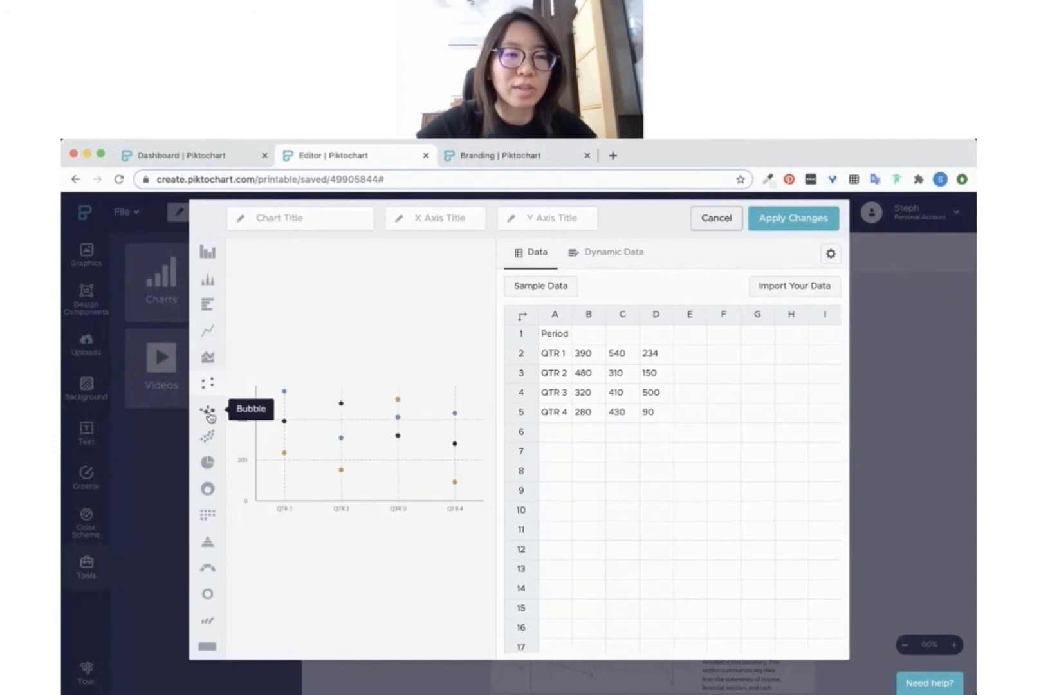
{"action": "left_click", "coordinate": [209, 410]}
{"action": "left_click", "coordinate": [214, 261]}
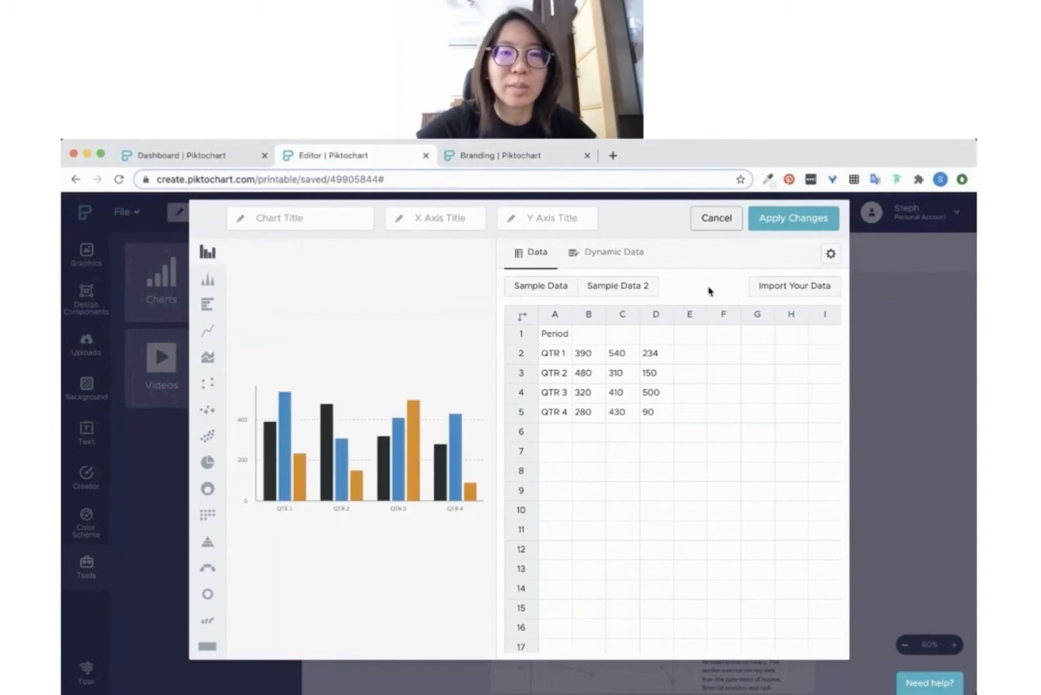
- Examine the chart's data in A1:D5, the file import option, the Google Sheets linking instructions and the chart title field
{"action": "left_click", "coordinate": [566, 336]}
{"action": "left_click", "coordinate": [663, 413], "text": "shift"}
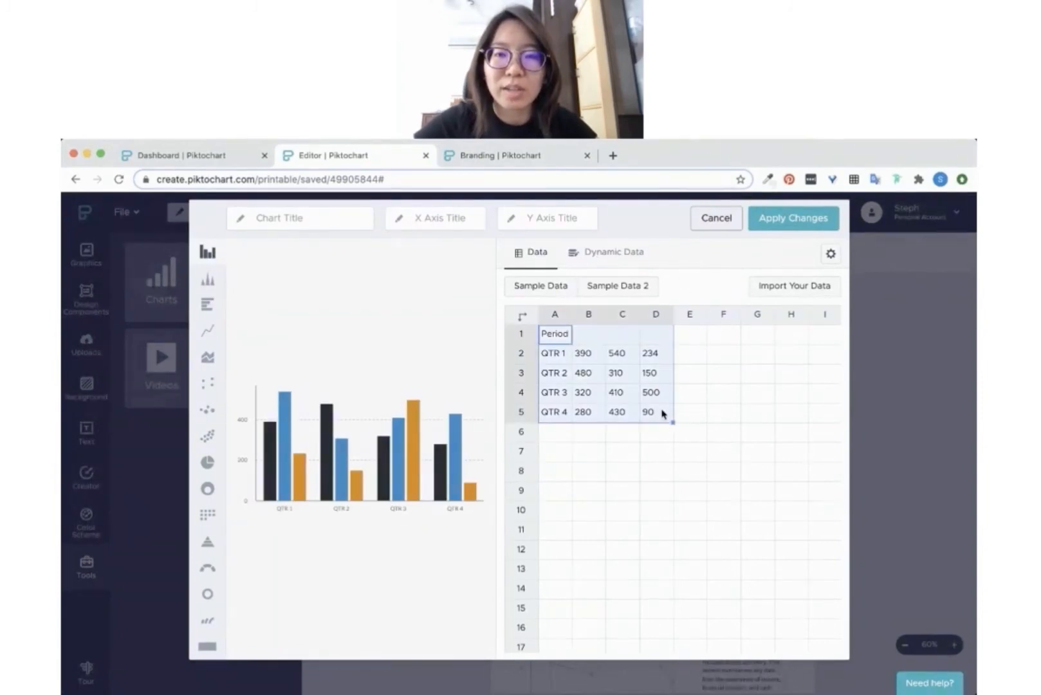
{"action": "left_click", "coordinate": [687, 437], "text": "shift"}
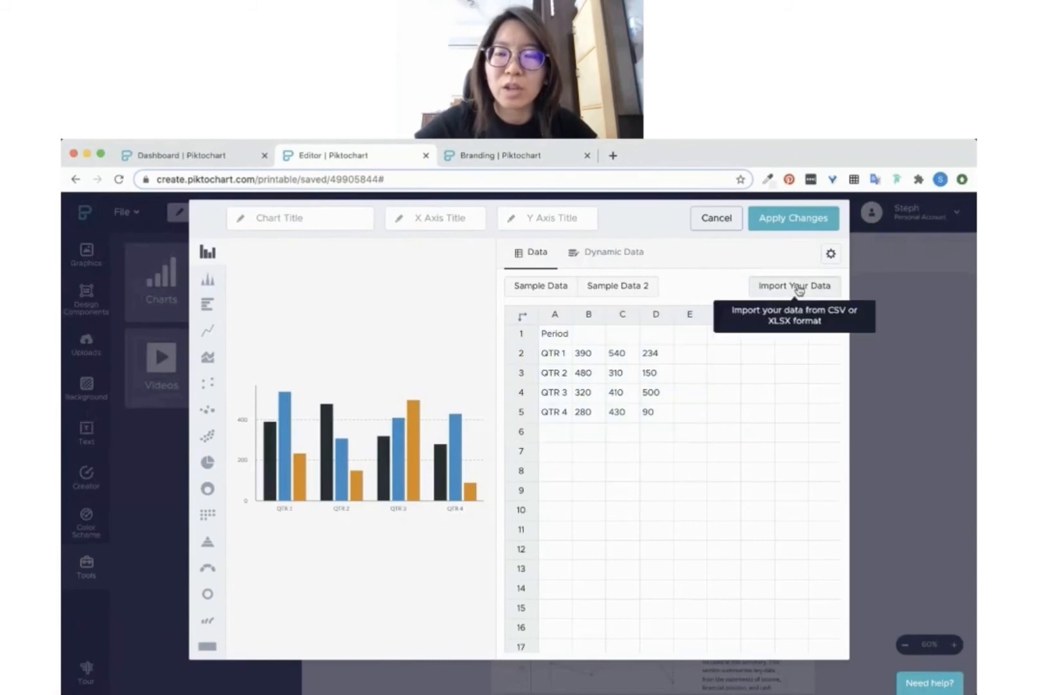
{"action": "left_click", "coordinate": [797, 288]}
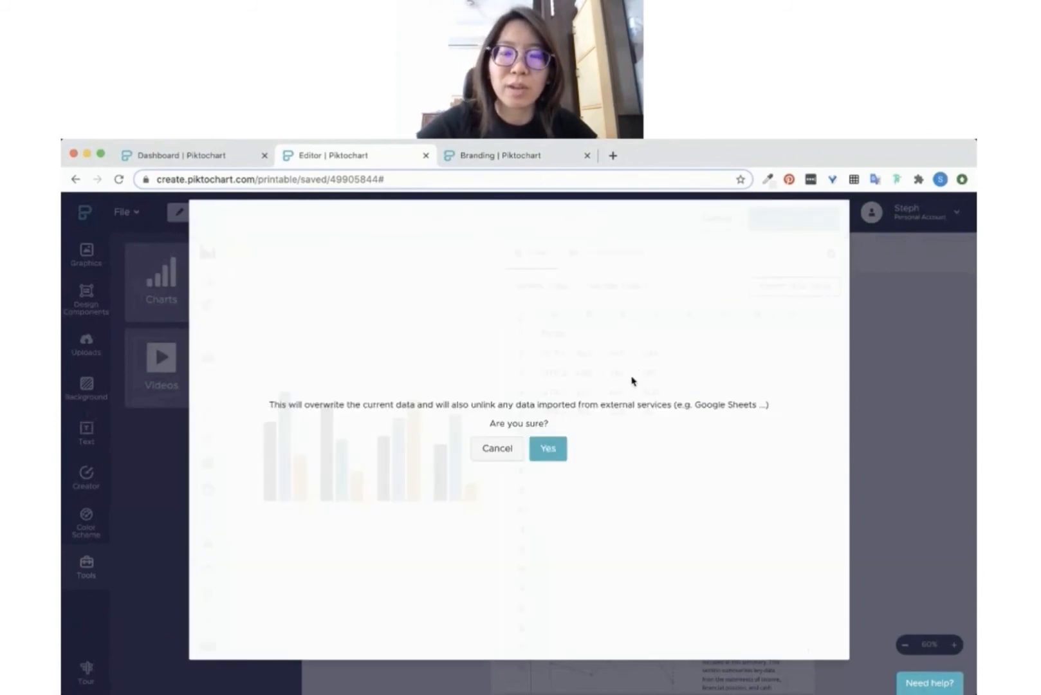
{"action": "left_click", "coordinate": [497, 449]}
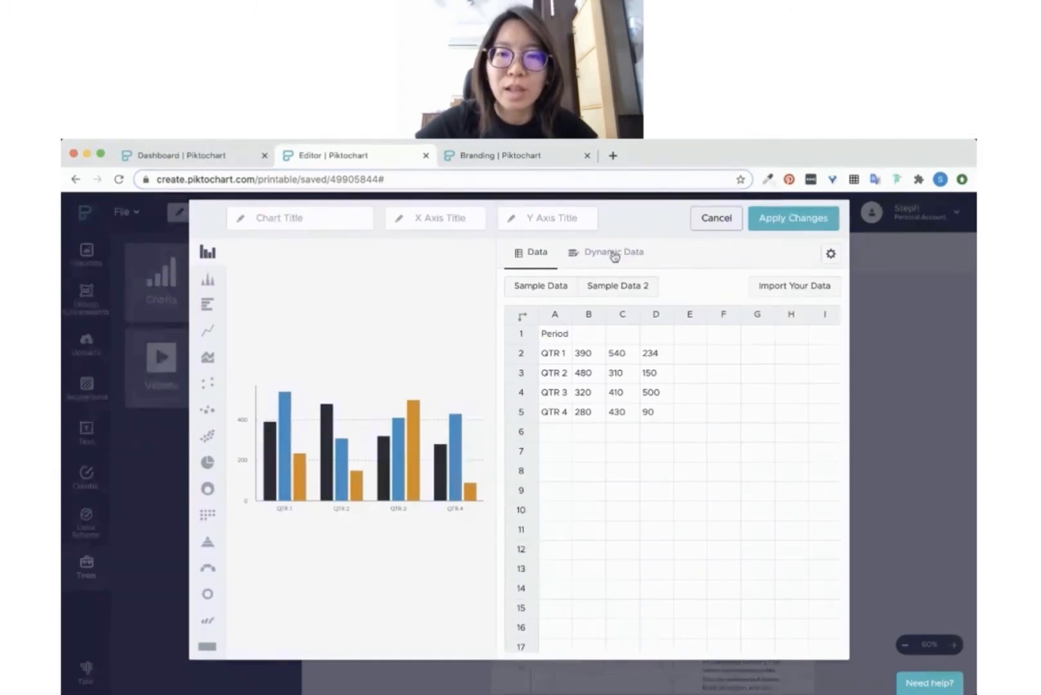
{"action": "left_click", "coordinate": [588, 257]}
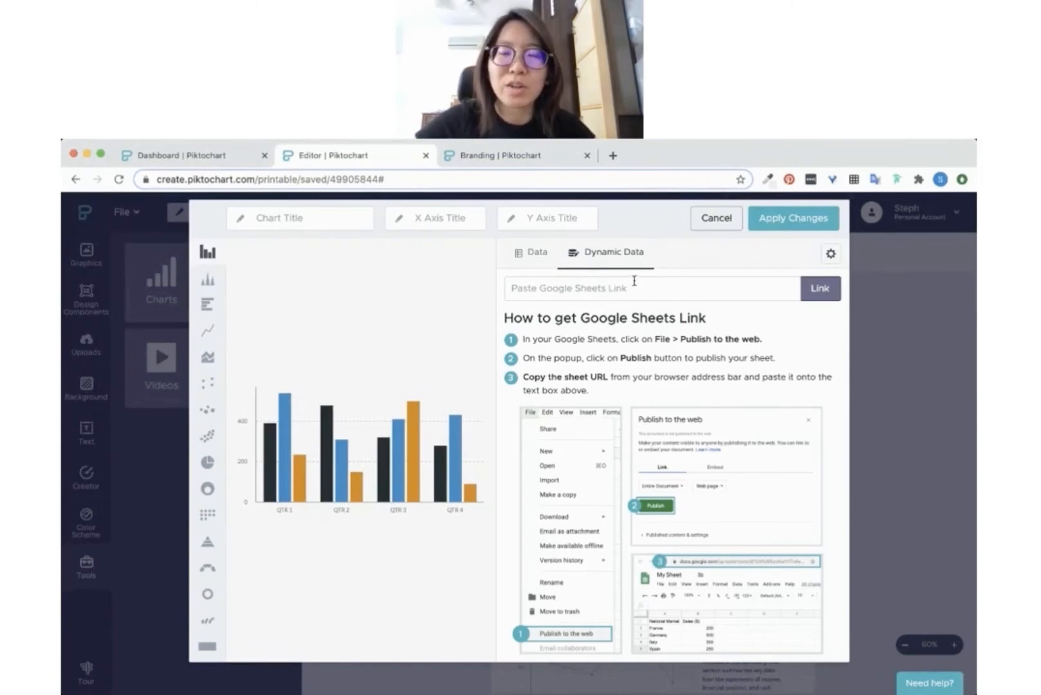
{"action": "left_click", "coordinate": [537, 254]}
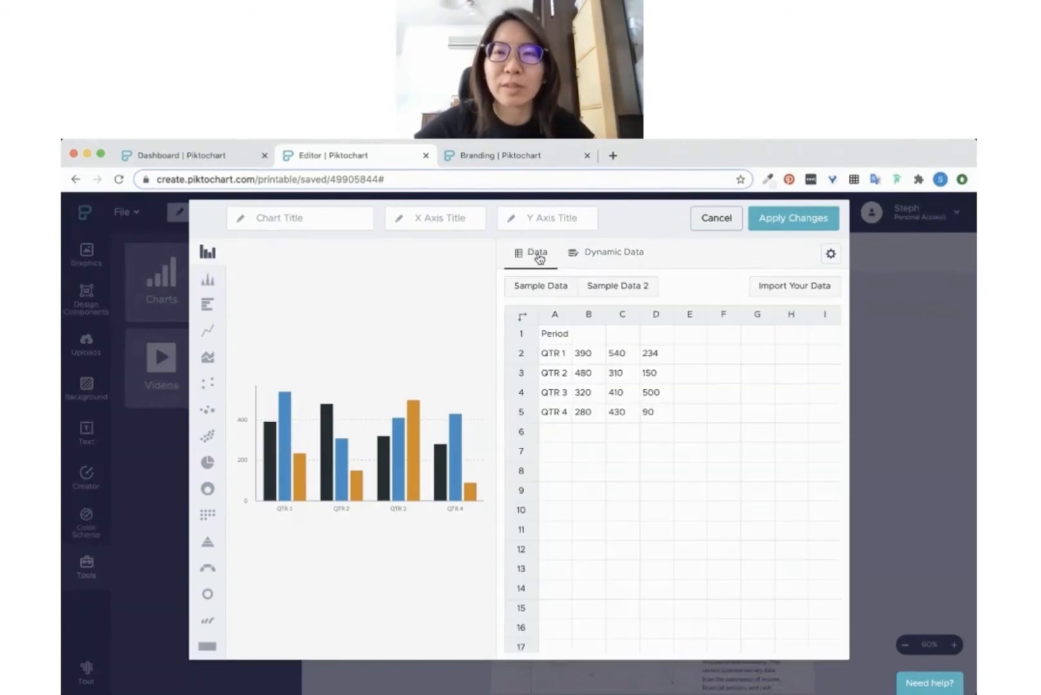
{"action": "left_click", "coordinate": [285, 216]}
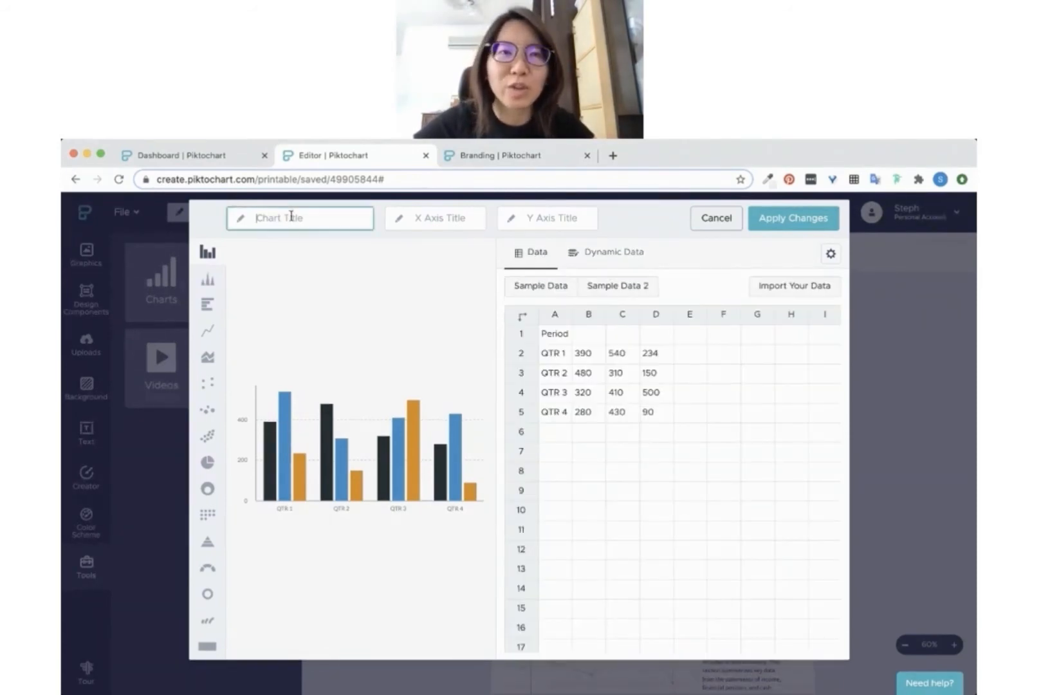
- Recolor the quarterly bar chart's first series yellow and its second series muted blue from the saved colors, and apply the chart changes
{"action": "left_click", "coordinate": [812, 256]}
{"action": "left_click", "coordinate": [831, 256]}
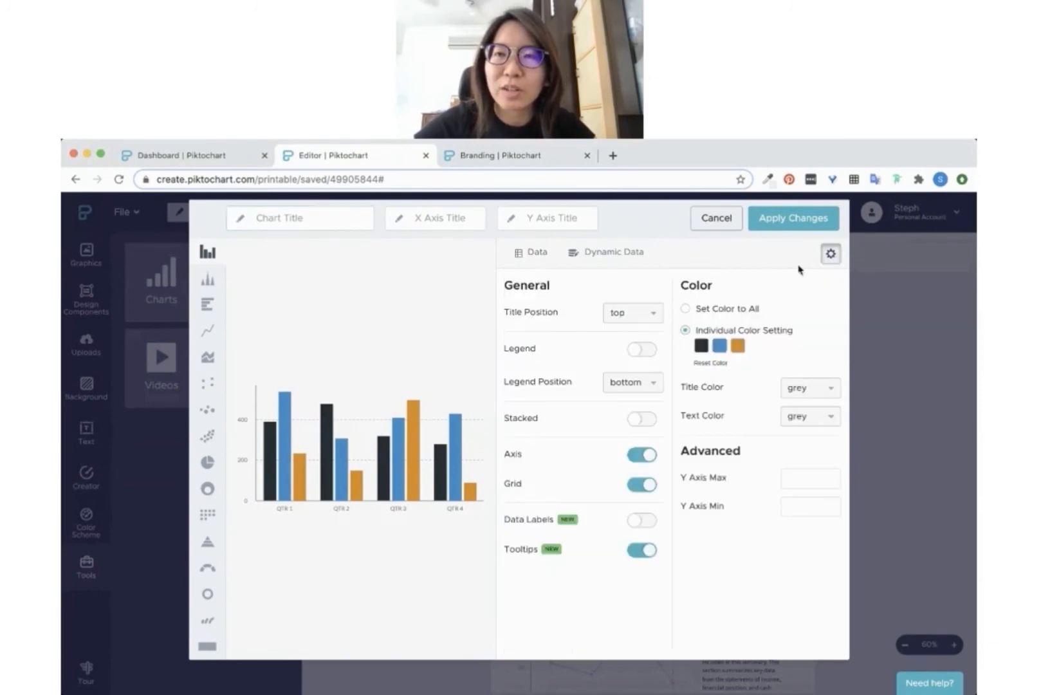
{"action": "left_click", "coordinate": [701, 346]}
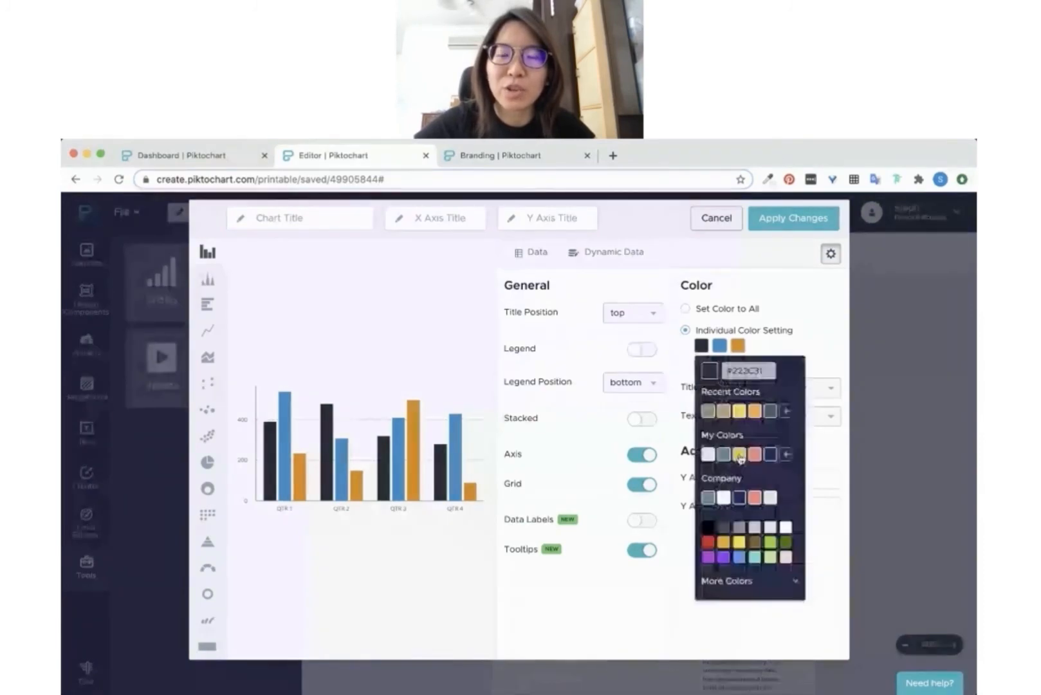
{"action": "left_click", "coordinate": [740, 454]}
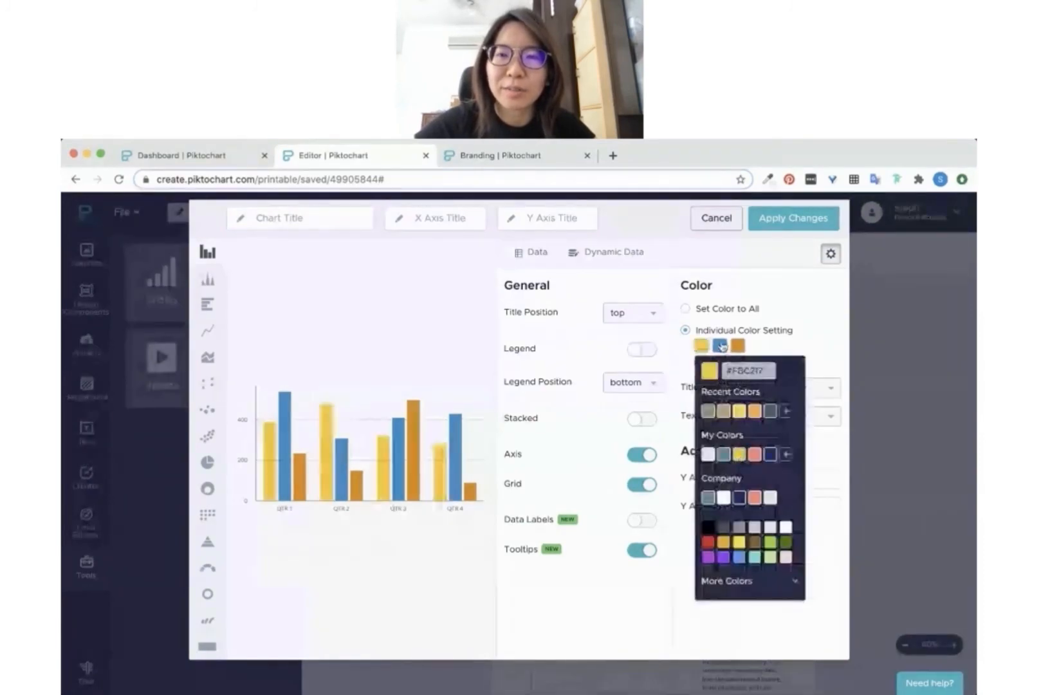
{"action": "left_click", "coordinate": [741, 454]}
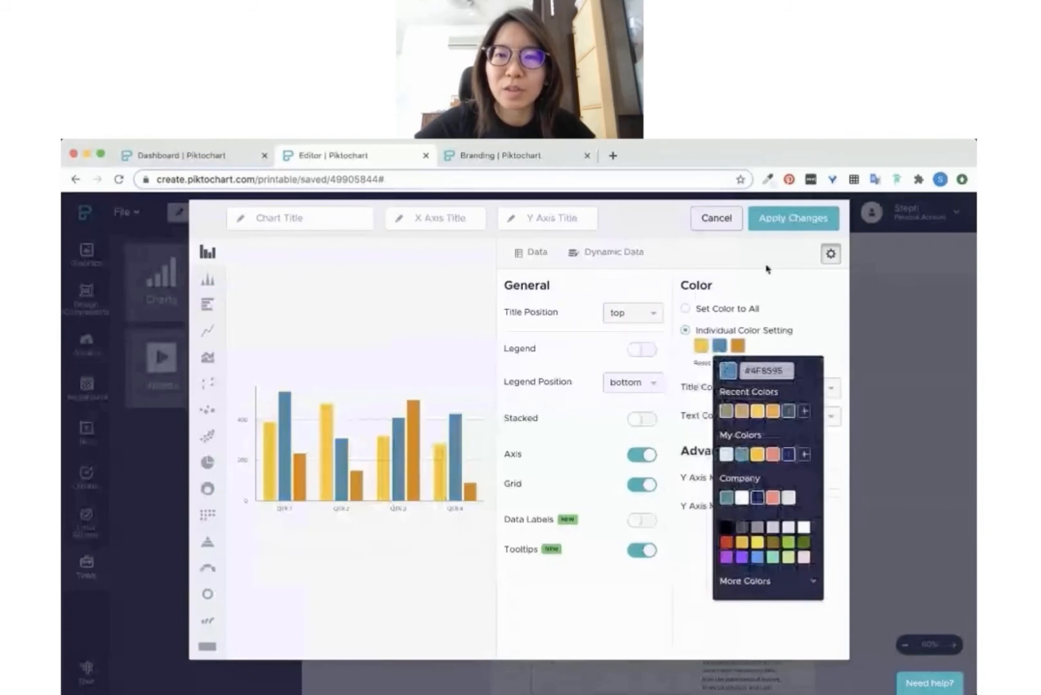
{"action": "left_click", "coordinate": [767, 268]}
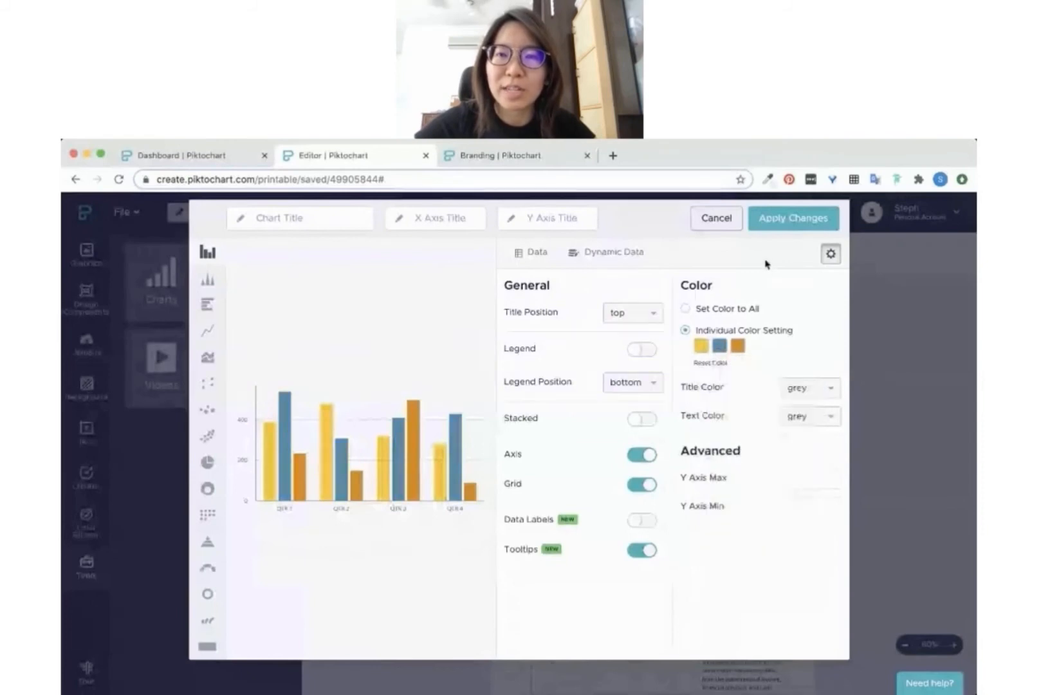
{"action": "left_click", "coordinate": [782, 220]}
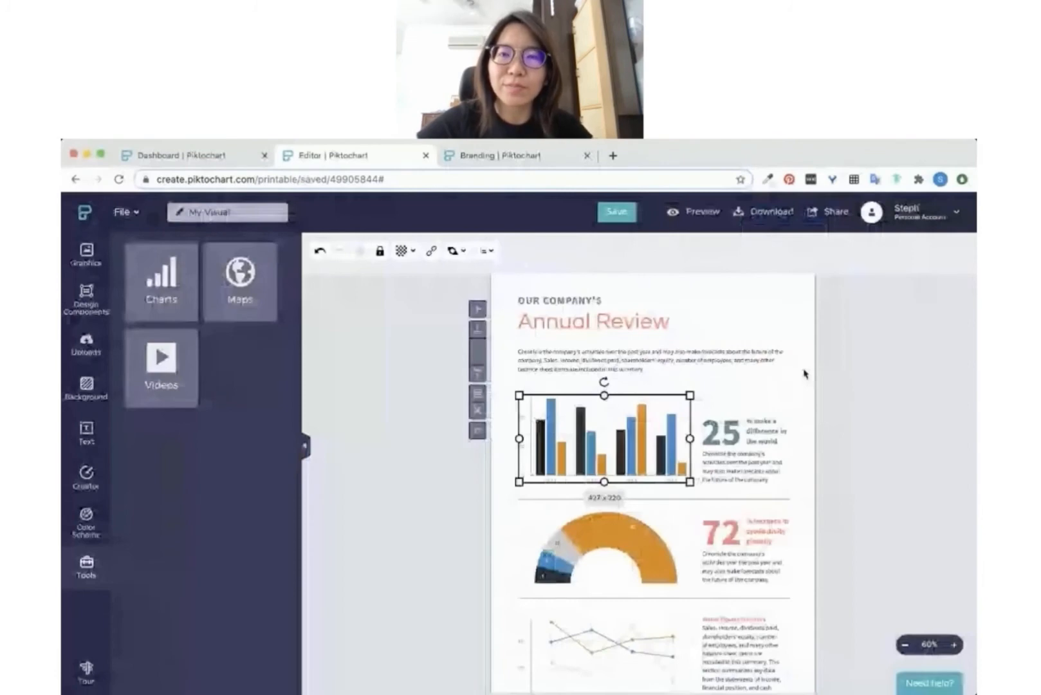
{"action": "left_click", "coordinate": [862, 398]}
- Examine the download options for the report with the PDF file format selected, and leave without downloading
{"action": "scroll", "coordinate": [862, 398], "scroll_direction": "down", "scroll_amount": 2}
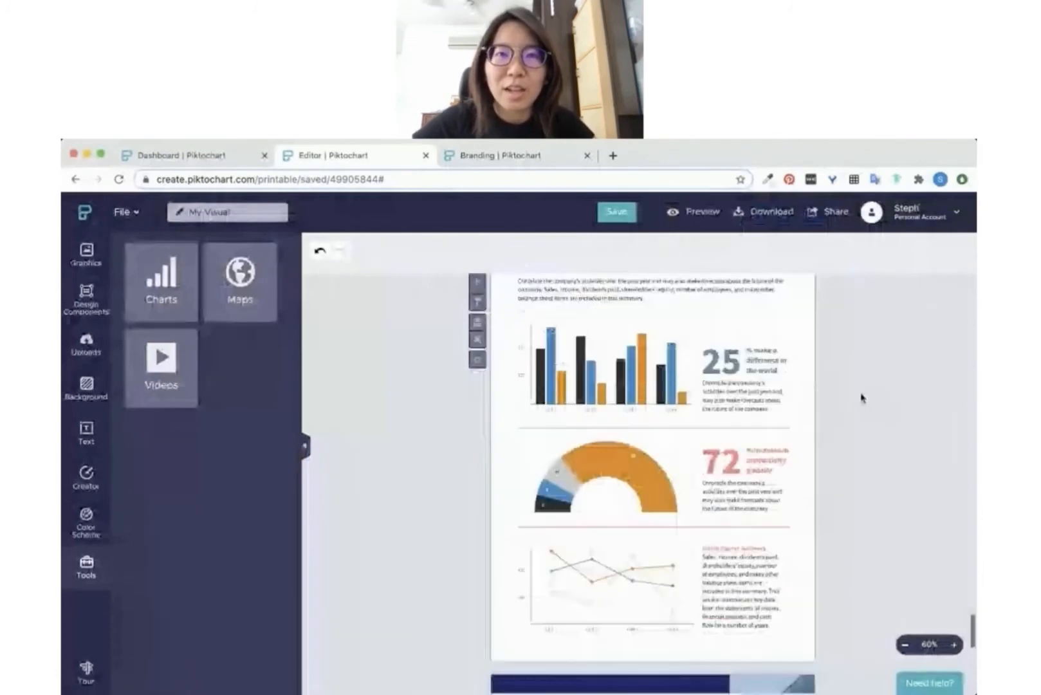
{"action": "scroll", "coordinate": [863, 398], "scroll_direction": "down", "scroll_amount": 10}
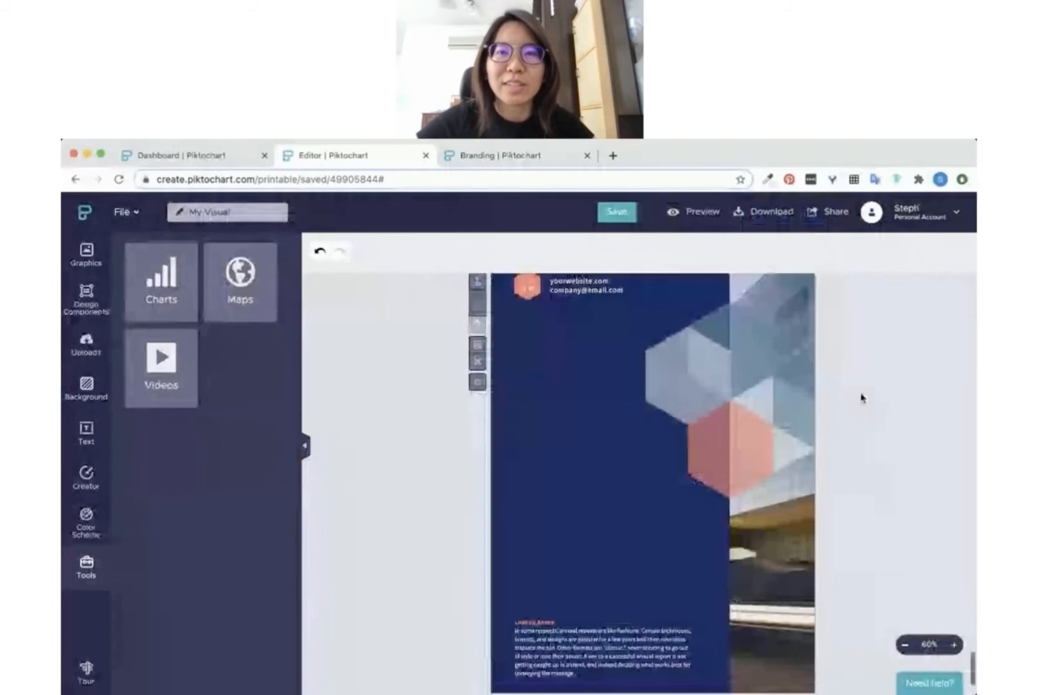
{"action": "key", "text": "super+minus"}
{"action": "scroll", "coordinate": [843, 452], "scroll_direction": "up", "scroll_amount": 15}
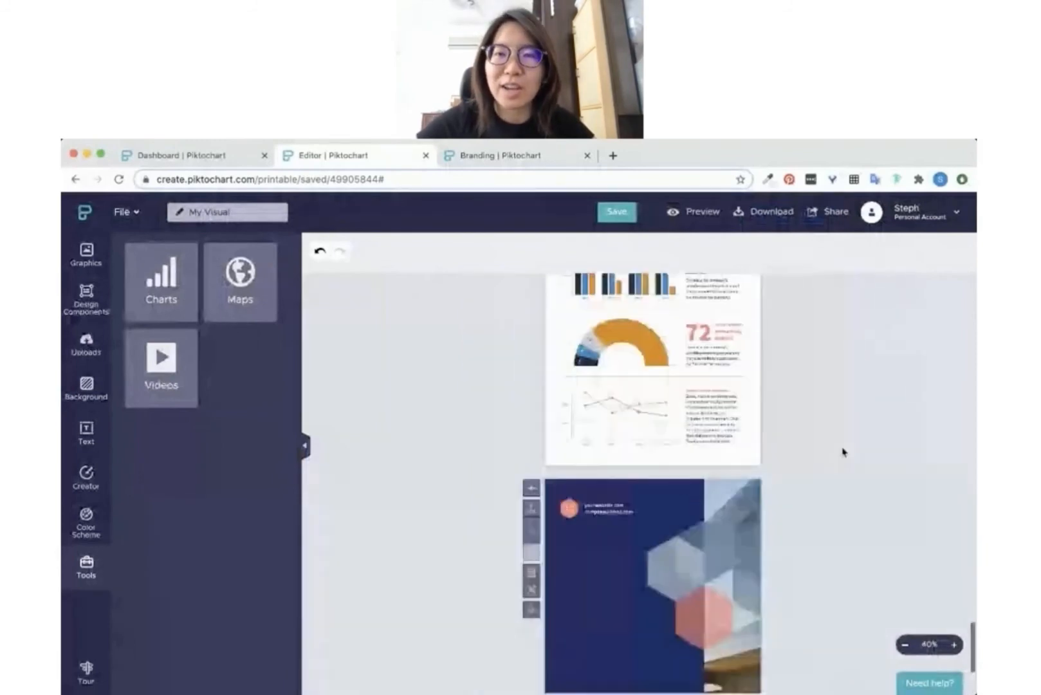
{"action": "left_click", "coordinate": [770, 219]}
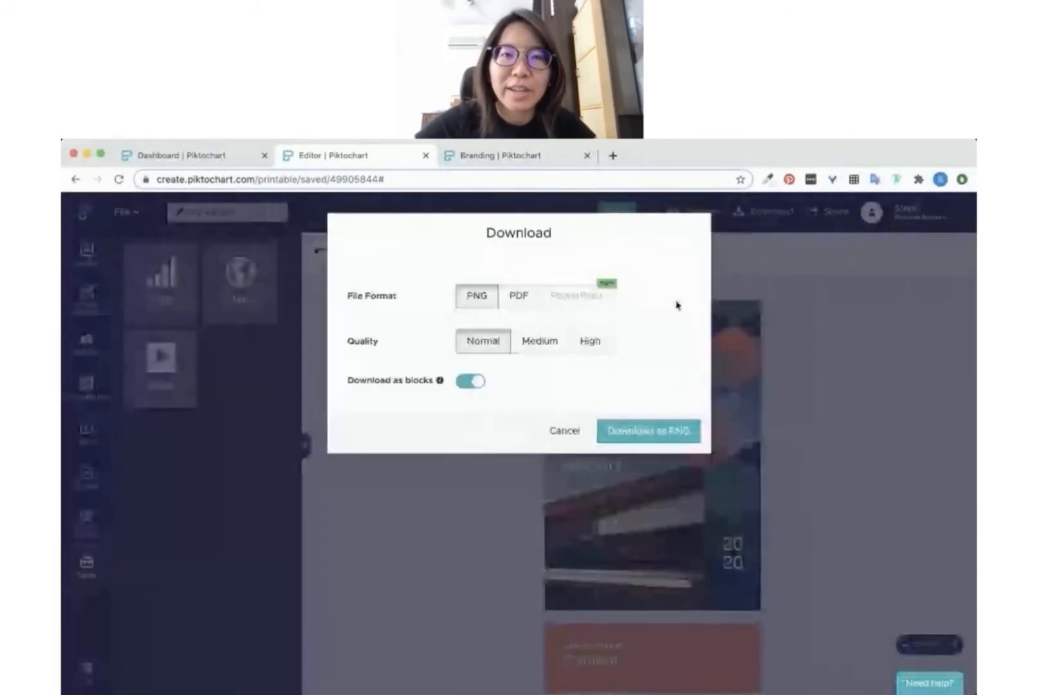
{"action": "left_click", "coordinate": [527, 301]}
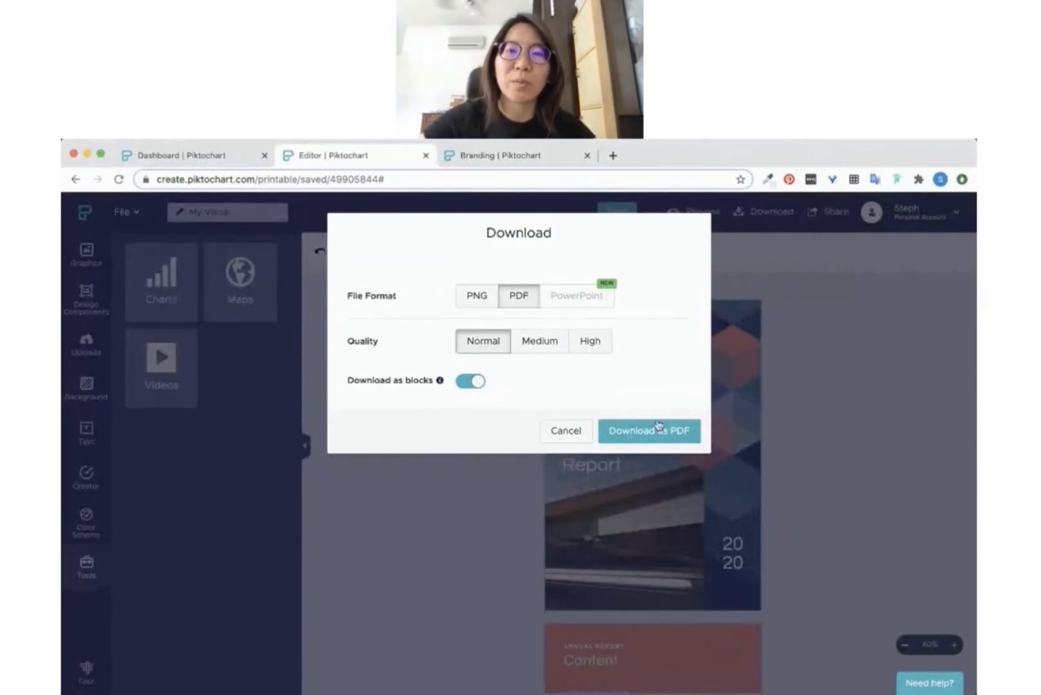
{"action": "left_click", "coordinate": [560, 432]}
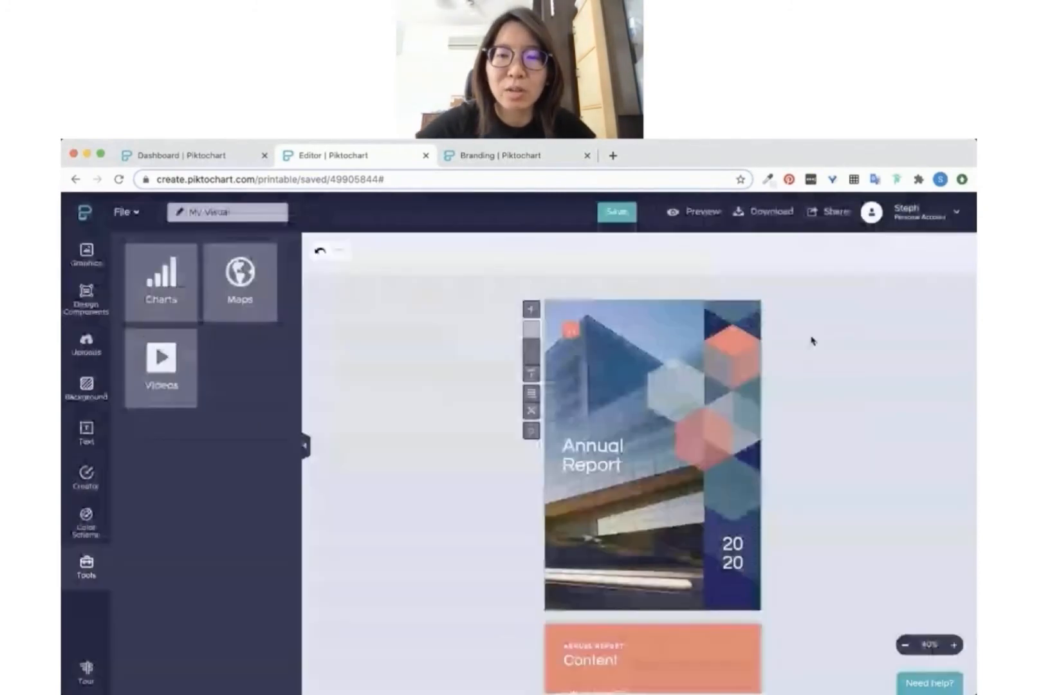
- Publish the visual under its current name and make its share link public
{"action": "left_click", "coordinate": [823, 213]}
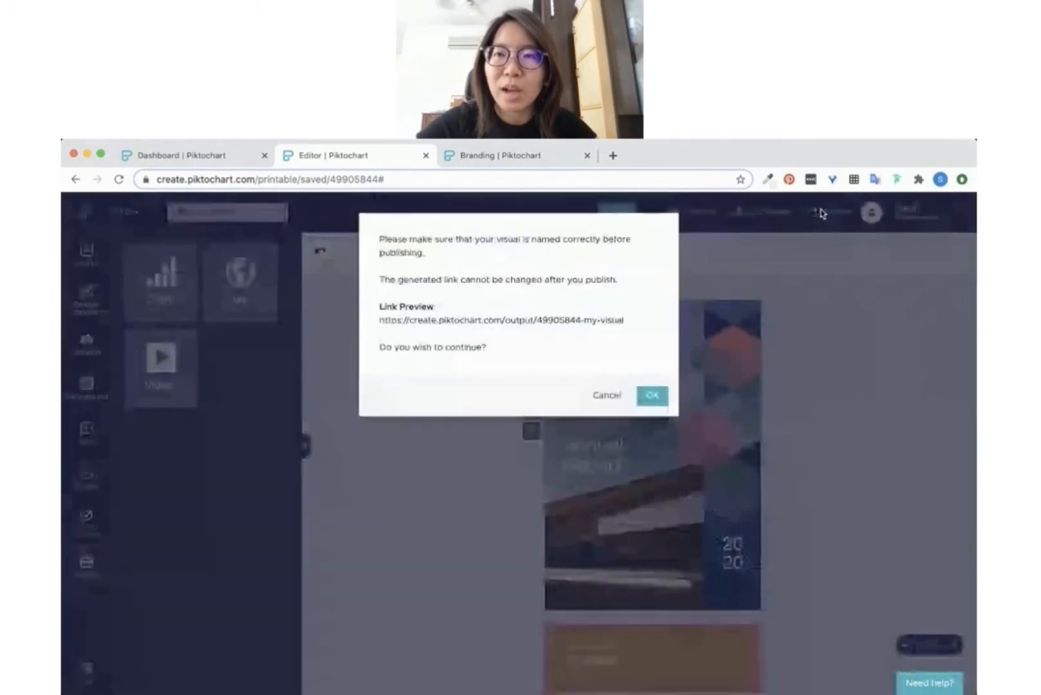
{"action": "left_click", "coordinate": [653, 396]}
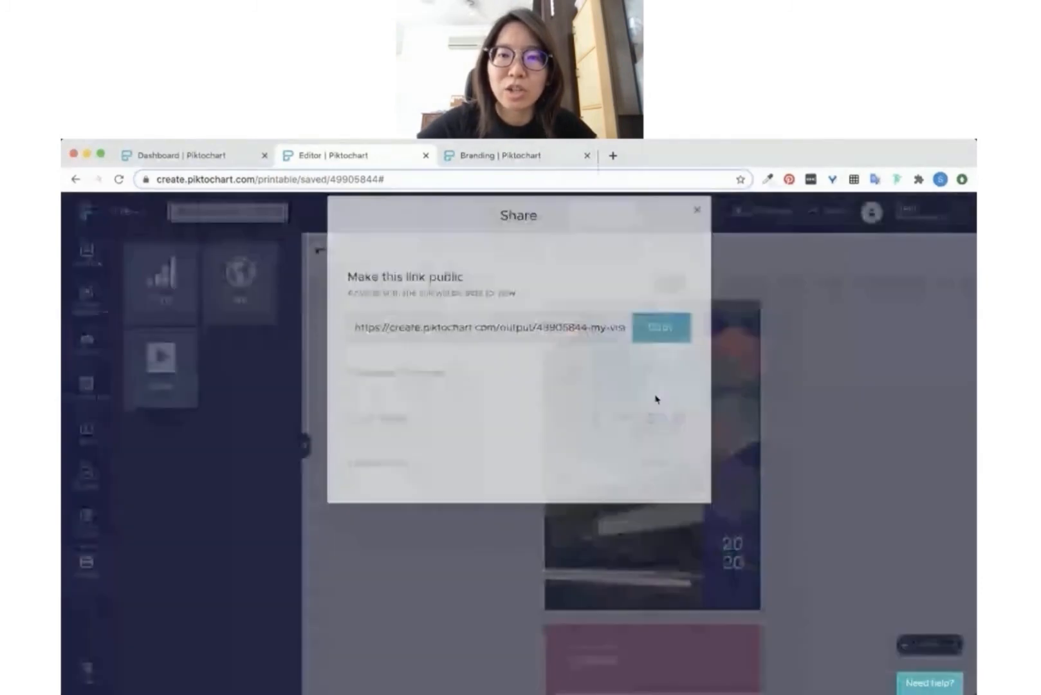
{"action": "left_click", "coordinate": [676, 301]}
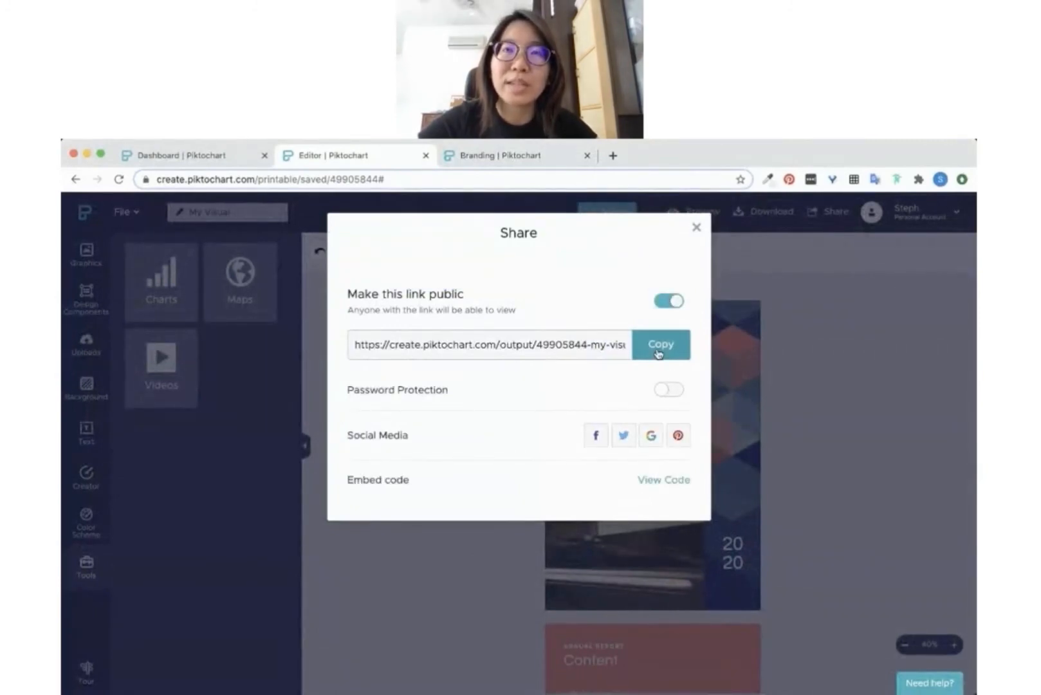
{"action": "left_click", "coordinate": [696, 228]}
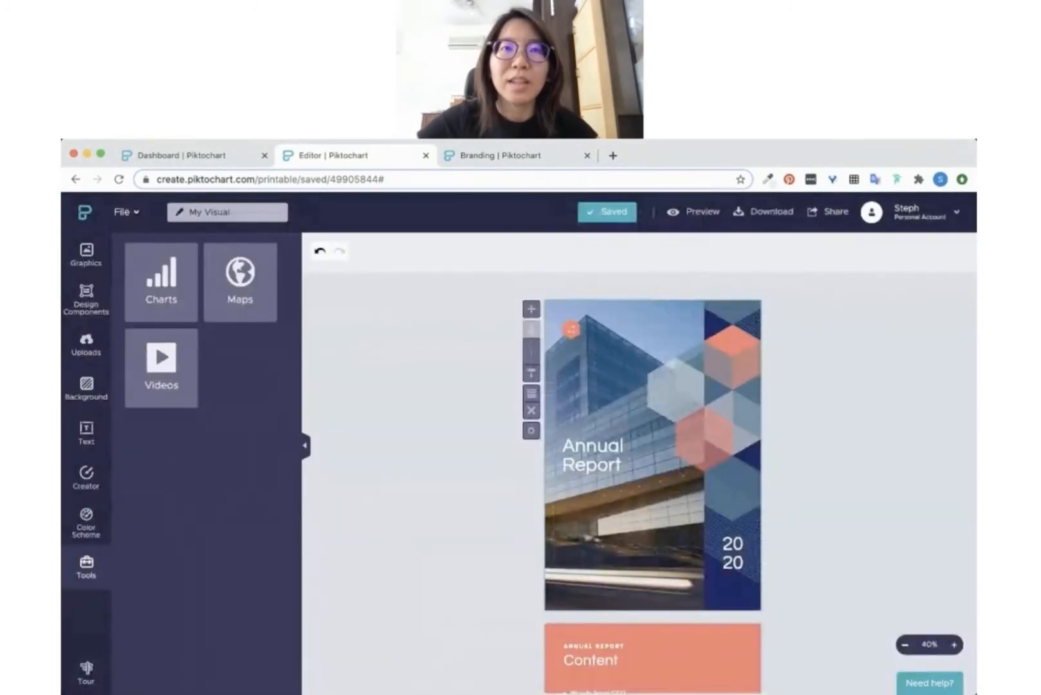
- Review the report's pages from the cover and Content page through to the back cover
{"action": "scroll", "coordinate": [821, 355], "scroll_direction": "down", "scroll_amount": 4}
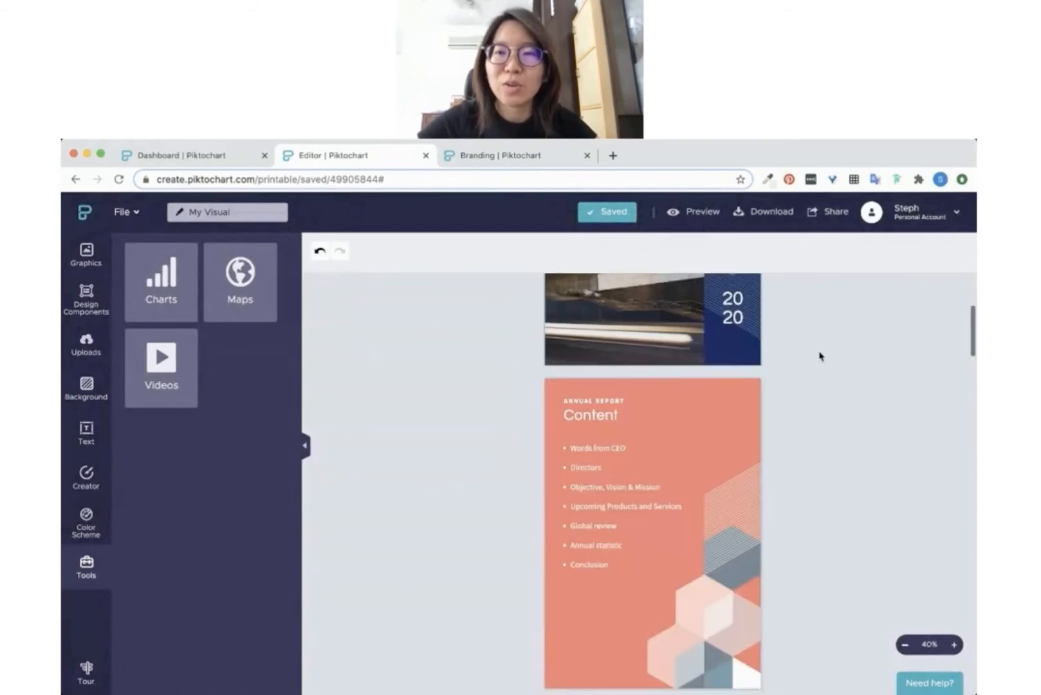
{"action": "scroll", "coordinate": [820, 355], "scroll_direction": "up", "scroll_amount": 4}
{"action": "scroll", "coordinate": [818, 353], "scroll_direction": "down", "scroll_amount": 15}
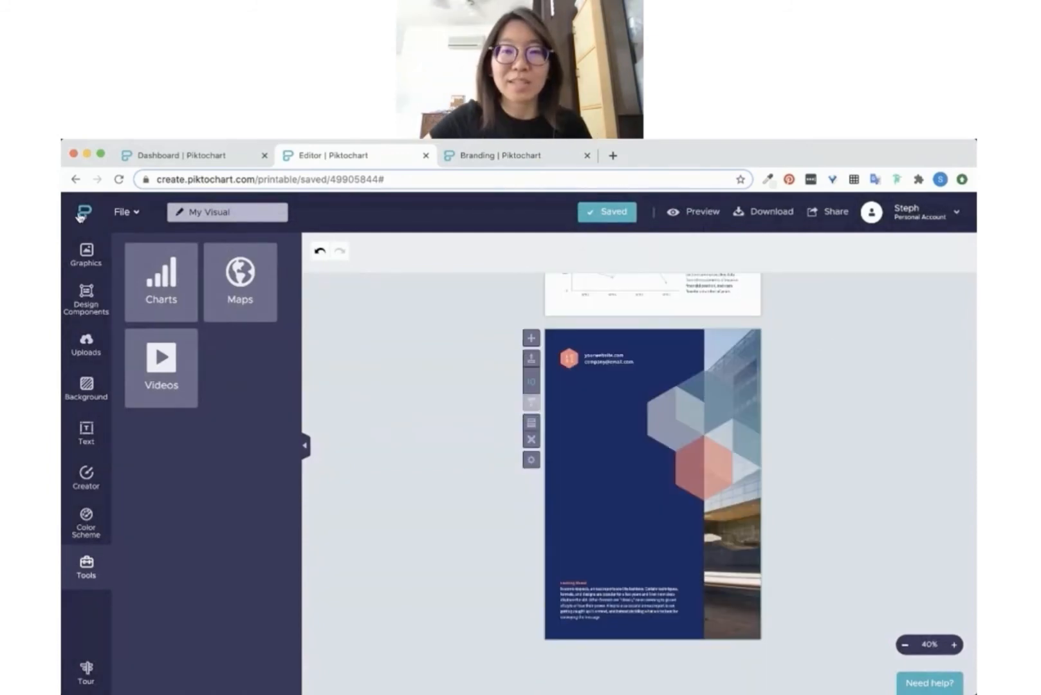
{"action": "scroll", "coordinate": [453, 367], "scroll_direction": "up", "scroll_amount": 2}
{"action": "scroll", "coordinate": [453, 367], "scroll_direction": "down", "scroll_amount": 2}
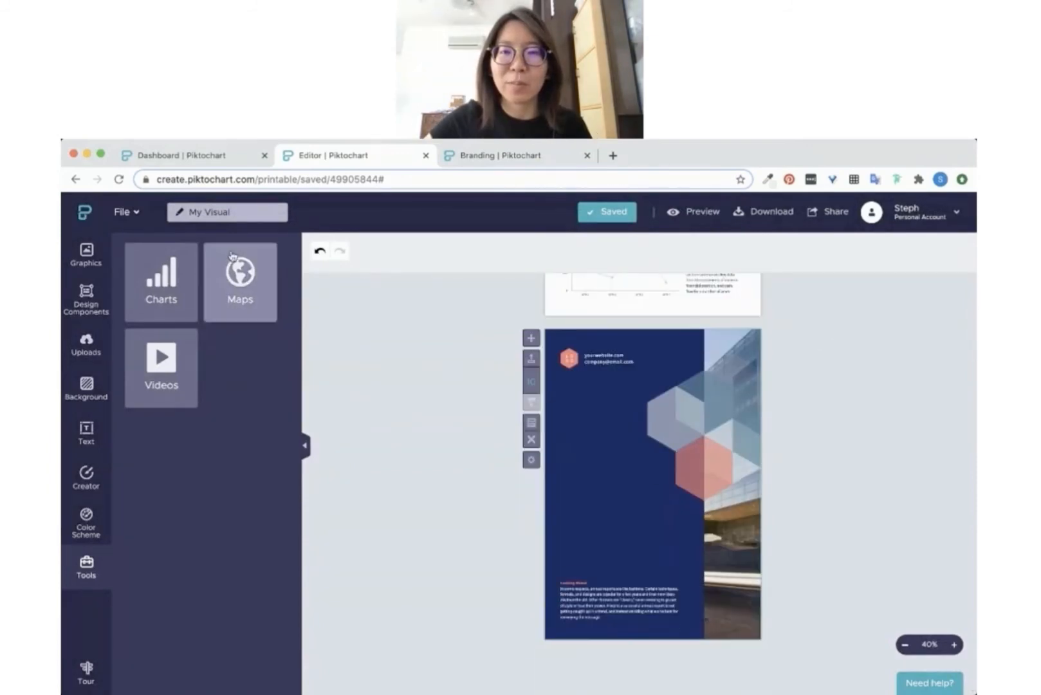
- Return to the dashboard and browse the presentation templates for report-style designs
{"action": "left_click", "coordinate": [88, 214]}
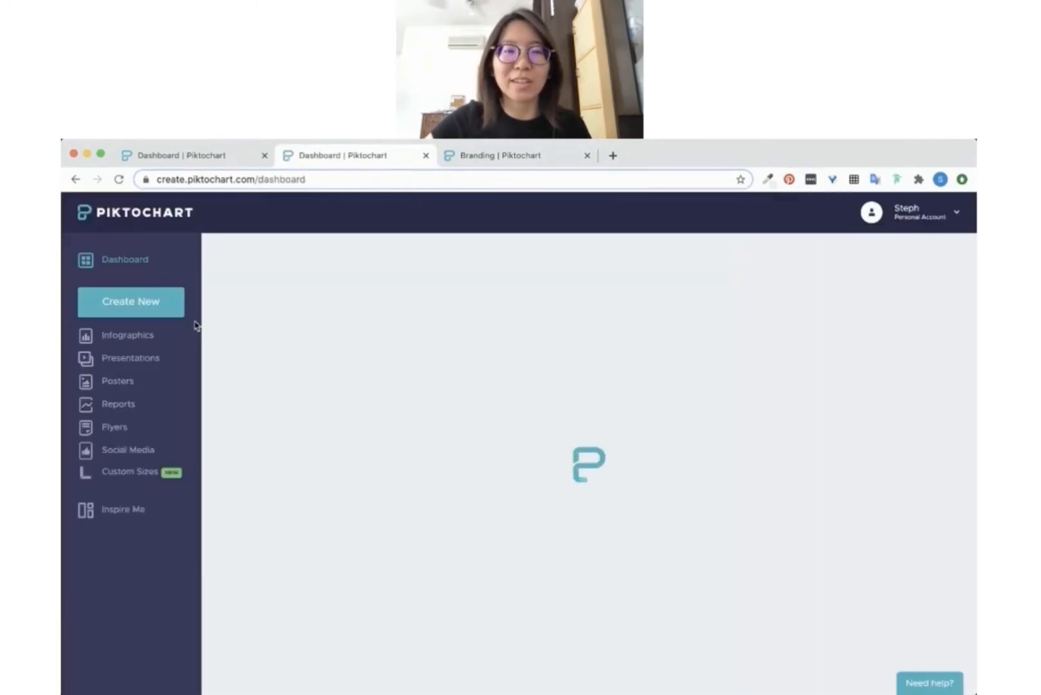
{"action": "left_click", "coordinate": [133, 362]}
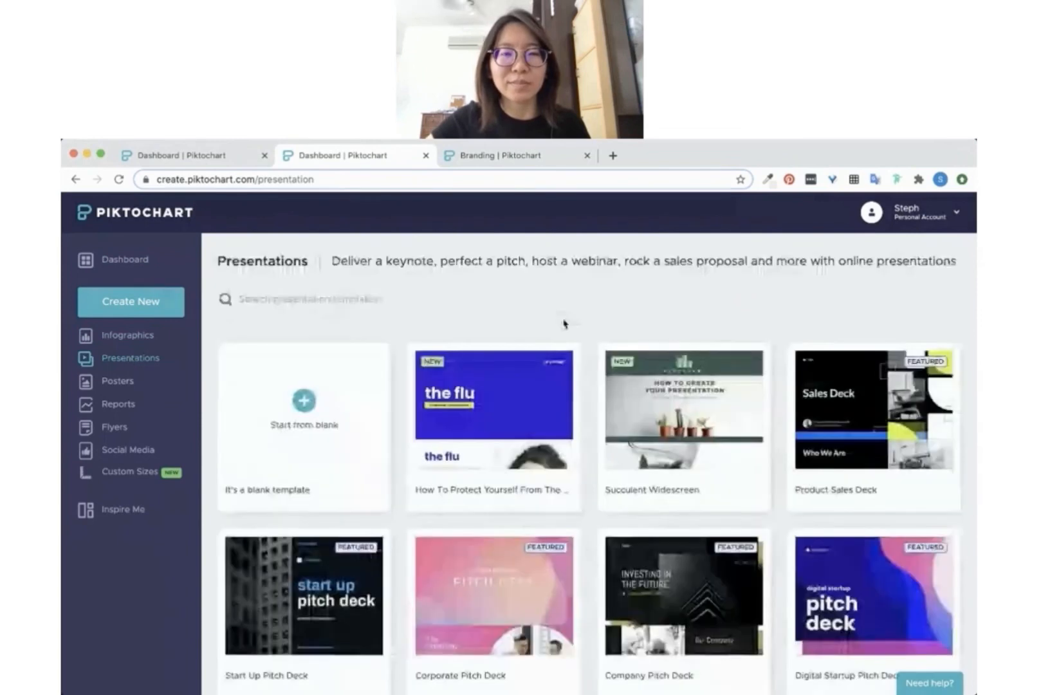
{"action": "scroll", "coordinate": [564, 324], "scroll_direction": "down", "scroll_amount": 3}
{"action": "scroll", "coordinate": [565, 324], "scroll_direction": "up", "scroll_amount": 3}
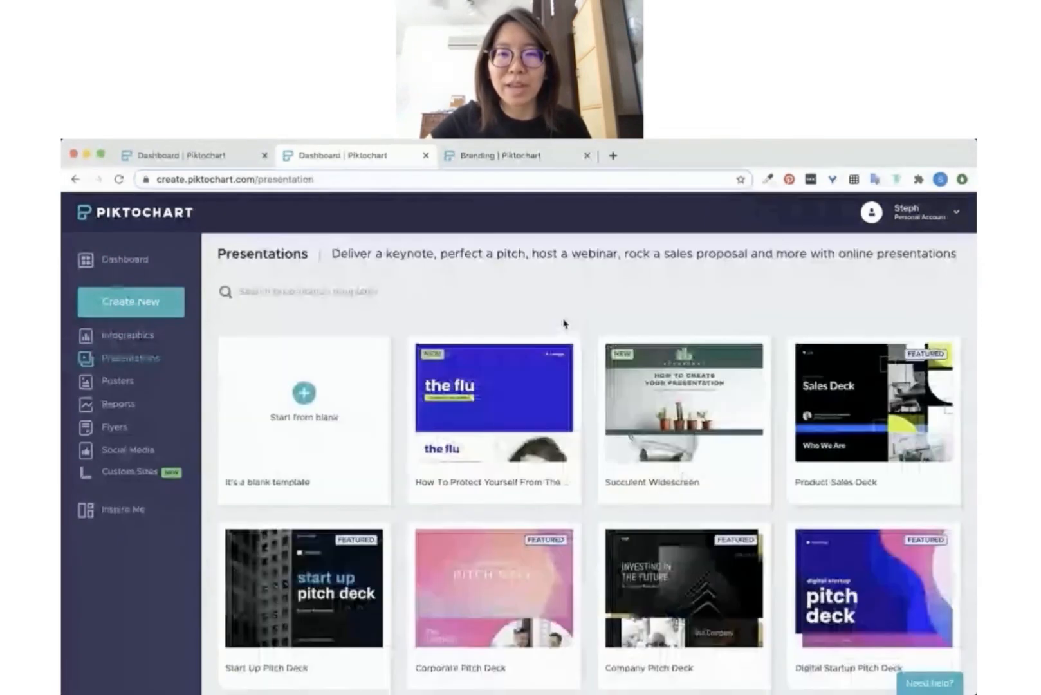
{"action": "scroll", "coordinate": [564, 323], "scroll_direction": "down", "scroll_amount": 3}
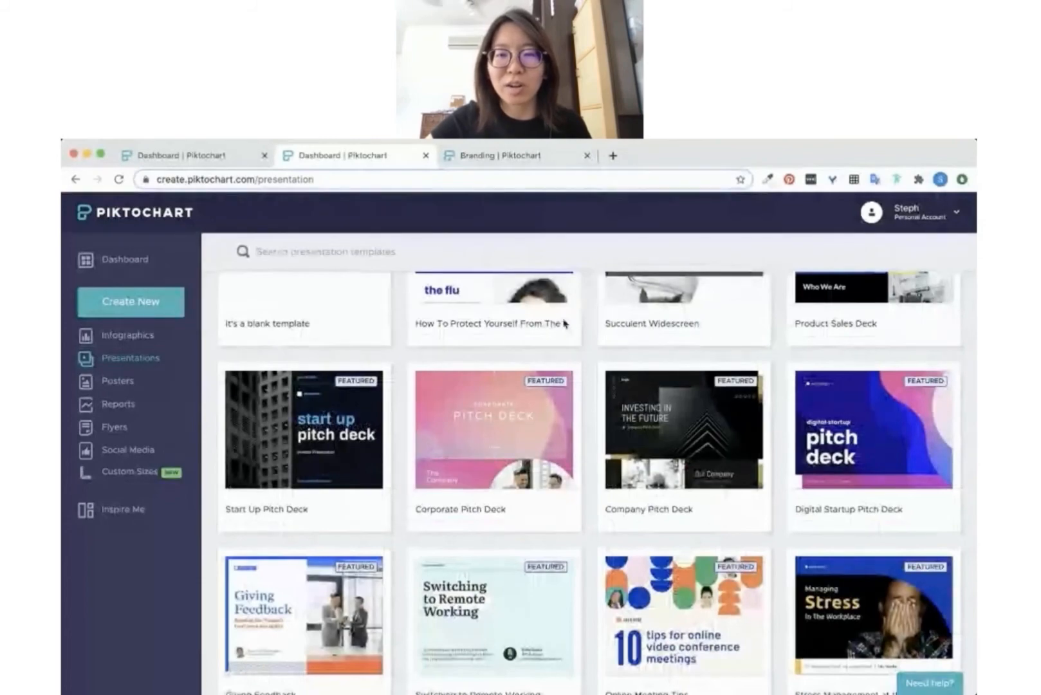
{"action": "scroll", "coordinate": [586, 361], "scroll_direction": "down", "scroll_amount": 7}
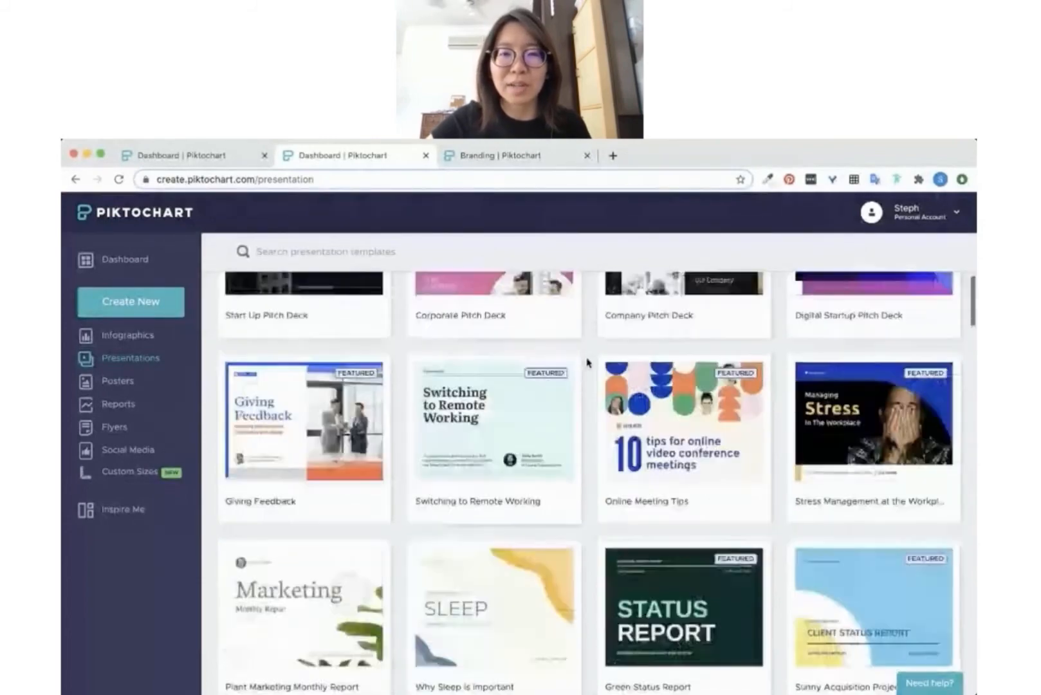
{"action": "scroll", "coordinate": [587, 362], "scroll_direction": "down", "scroll_amount": 1}
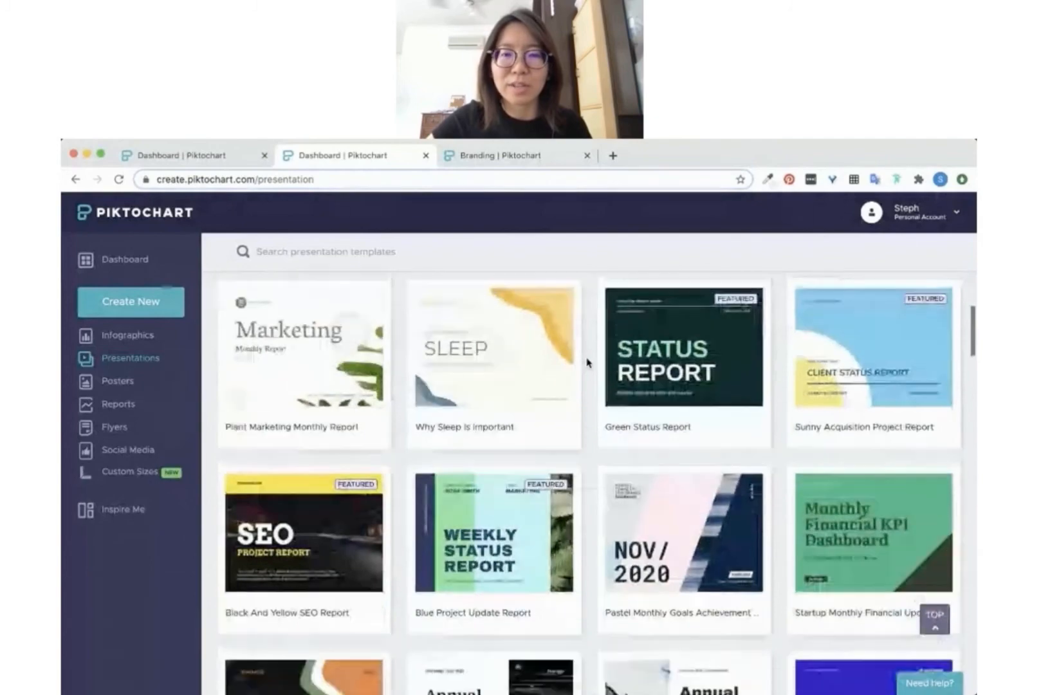
{"action": "scroll", "coordinate": [587, 362], "scroll_direction": "down", "scroll_amount": 1}
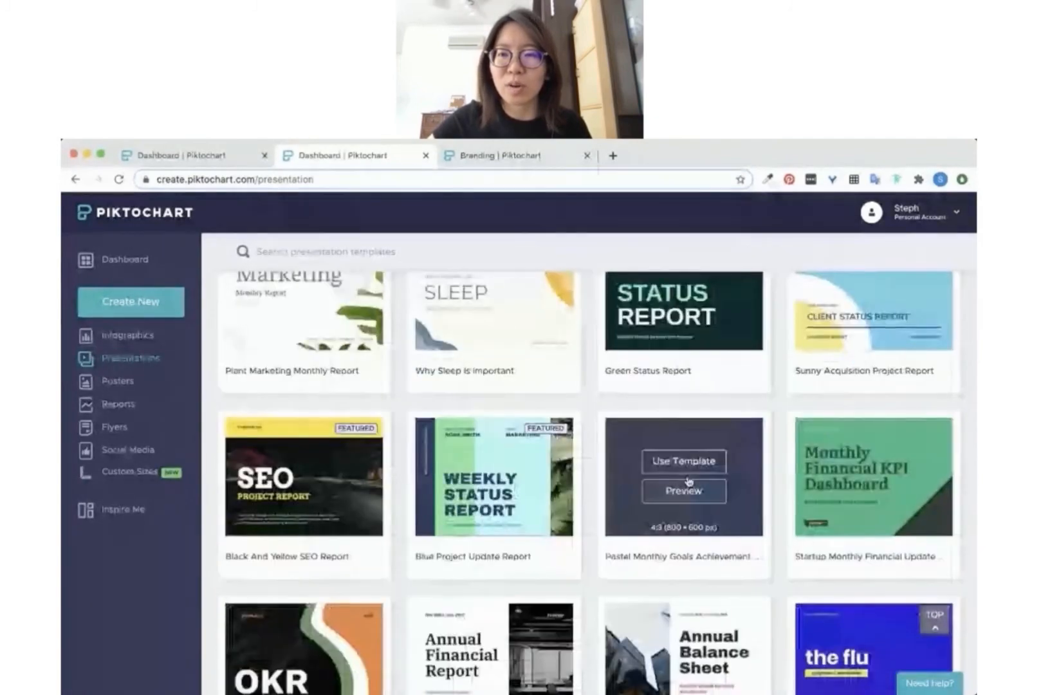
{"action": "scroll", "coordinate": [713, 460], "scroll_direction": "down", "scroll_amount": 1}
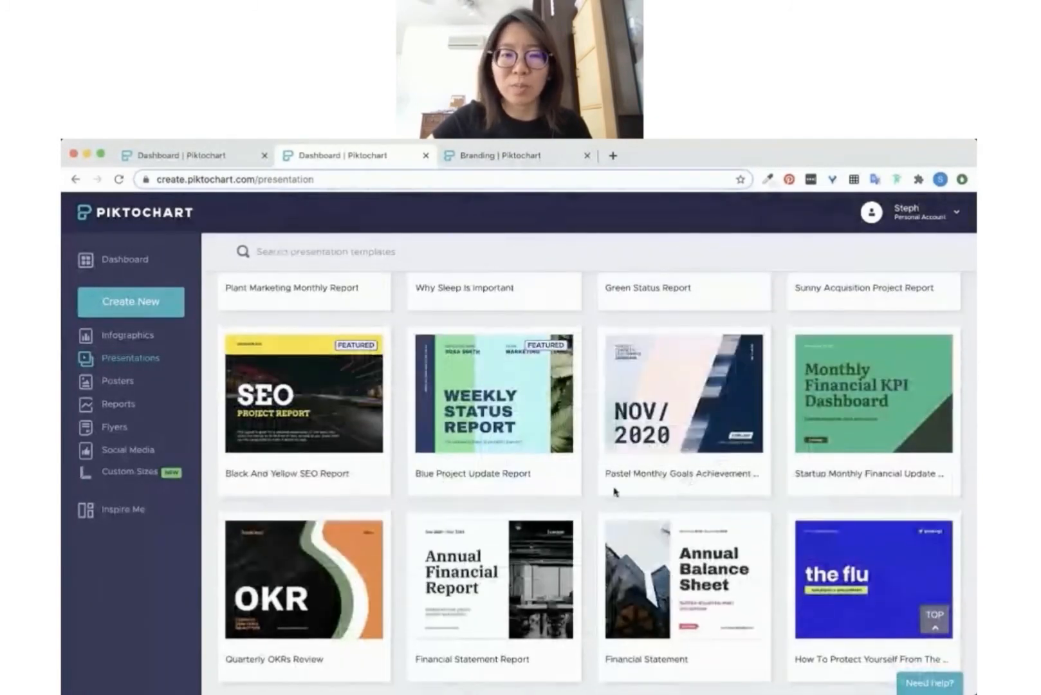
{"action": "scroll", "coordinate": [713, 459], "scroll_direction": "down", "scroll_amount": 3}
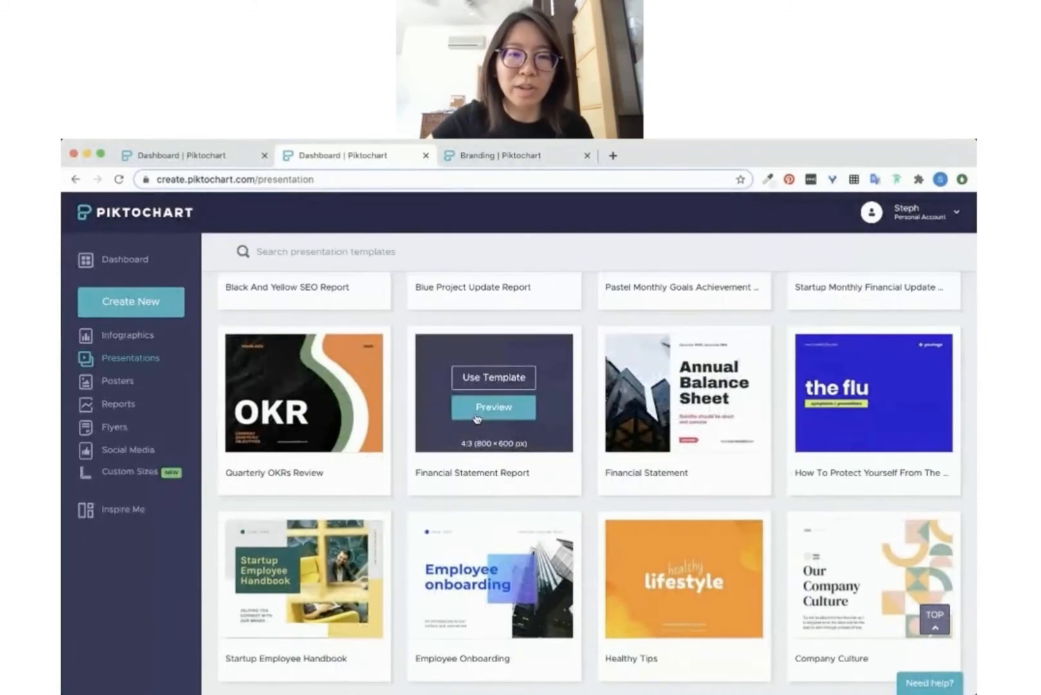
- Preview all slides of the Financial Statement Report template and close the preview
{"action": "left_click", "coordinate": [475, 412]}
{"action": "scroll", "coordinate": [477, 417], "scroll_direction": "down", "scroll_amount": 15}
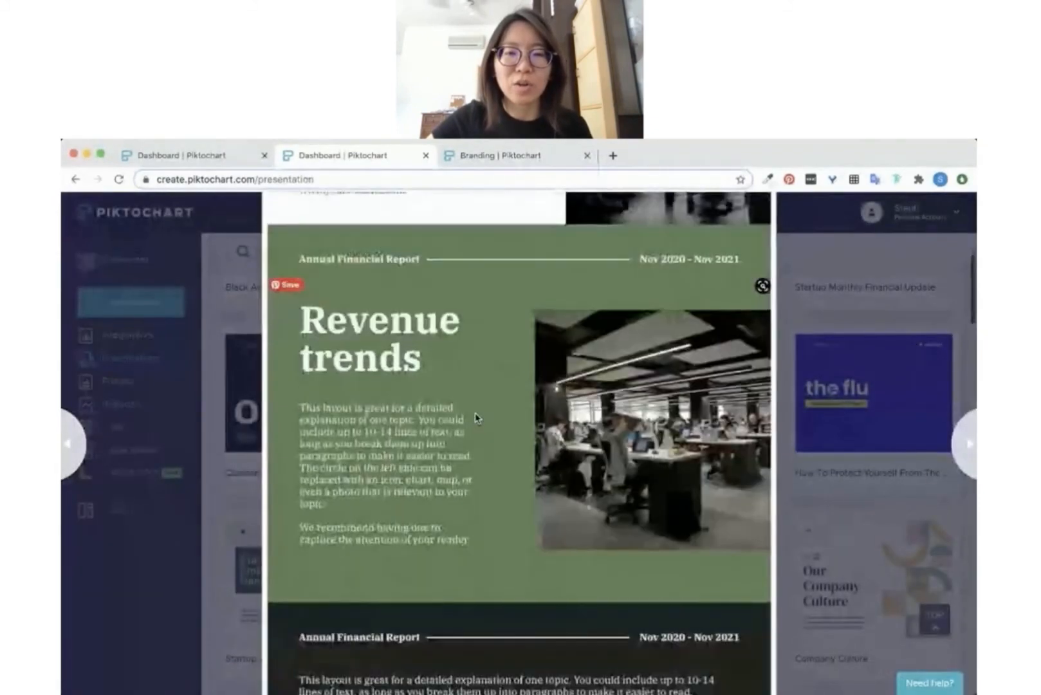
{"action": "scroll", "coordinate": [478, 419], "scroll_direction": "down", "scroll_amount": 20}
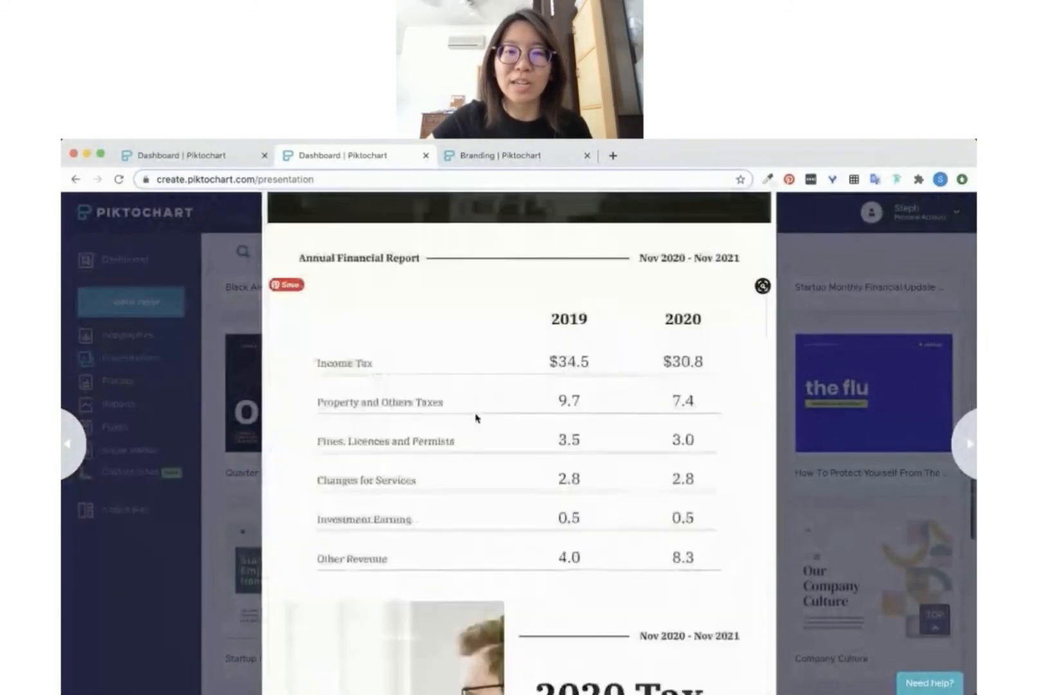
{"action": "scroll", "coordinate": [476, 418], "scroll_direction": "down", "scroll_amount": 10}
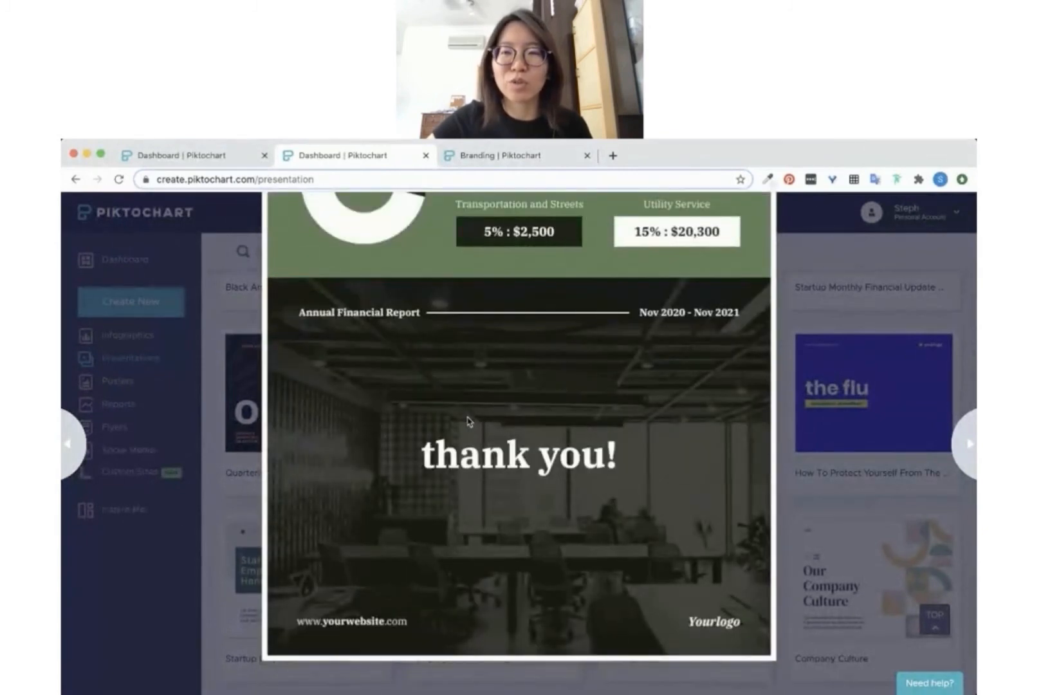
{"action": "left_click", "coordinate": [239, 328]}
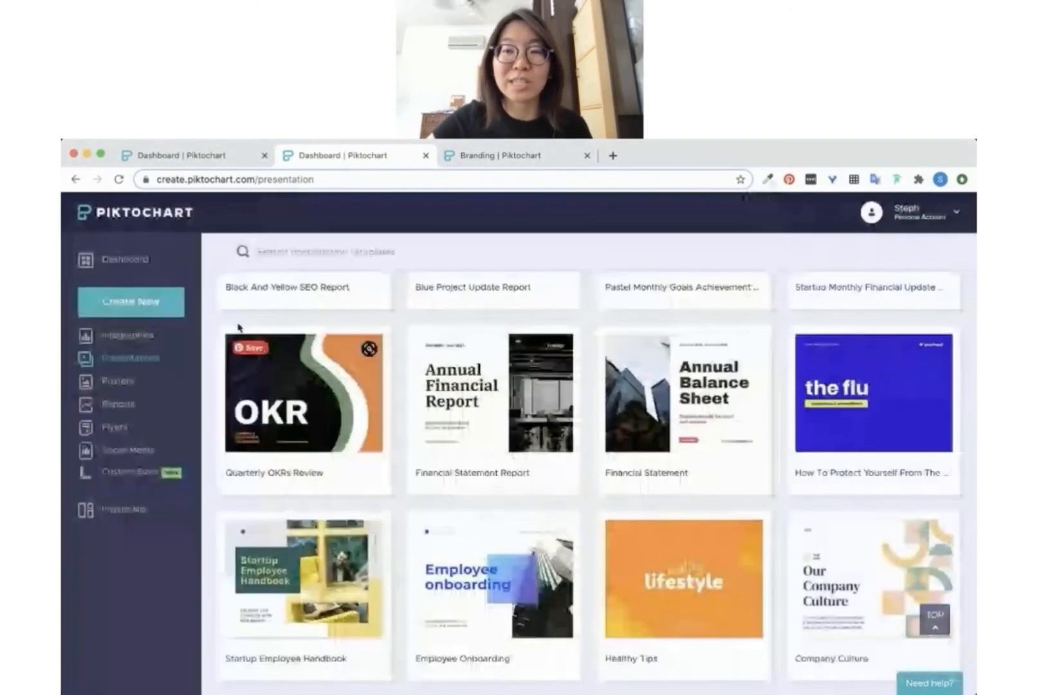
- Browse the infographic templates for report designs
{"action": "left_click", "coordinate": [128, 335]}
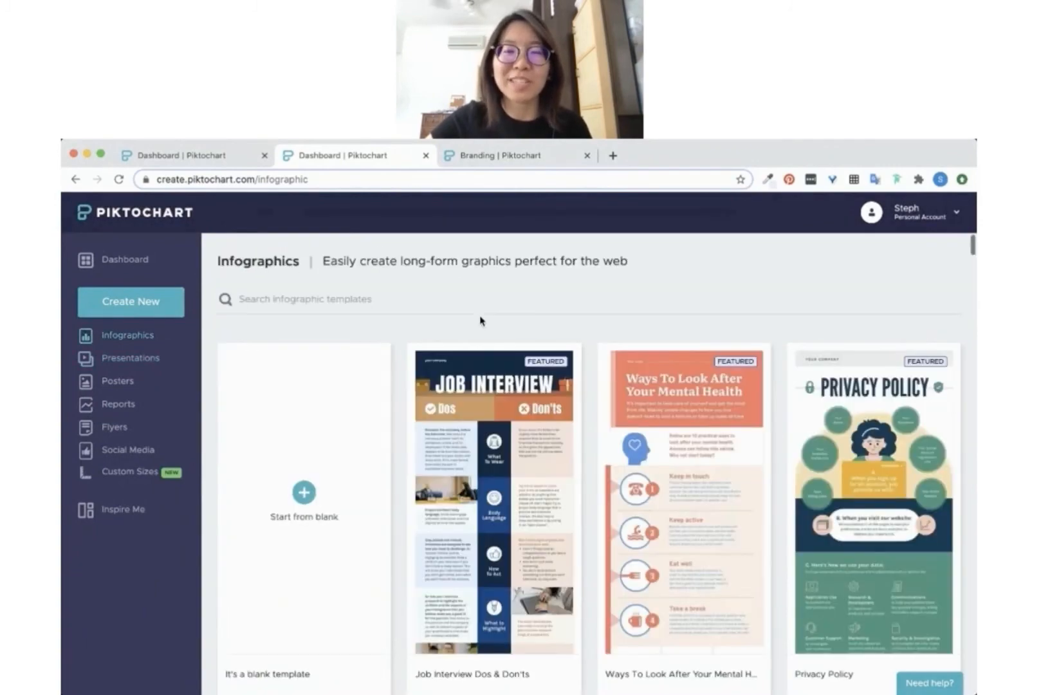
{"action": "scroll", "coordinate": [481, 322], "scroll_direction": "down", "scroll_amount": 10}
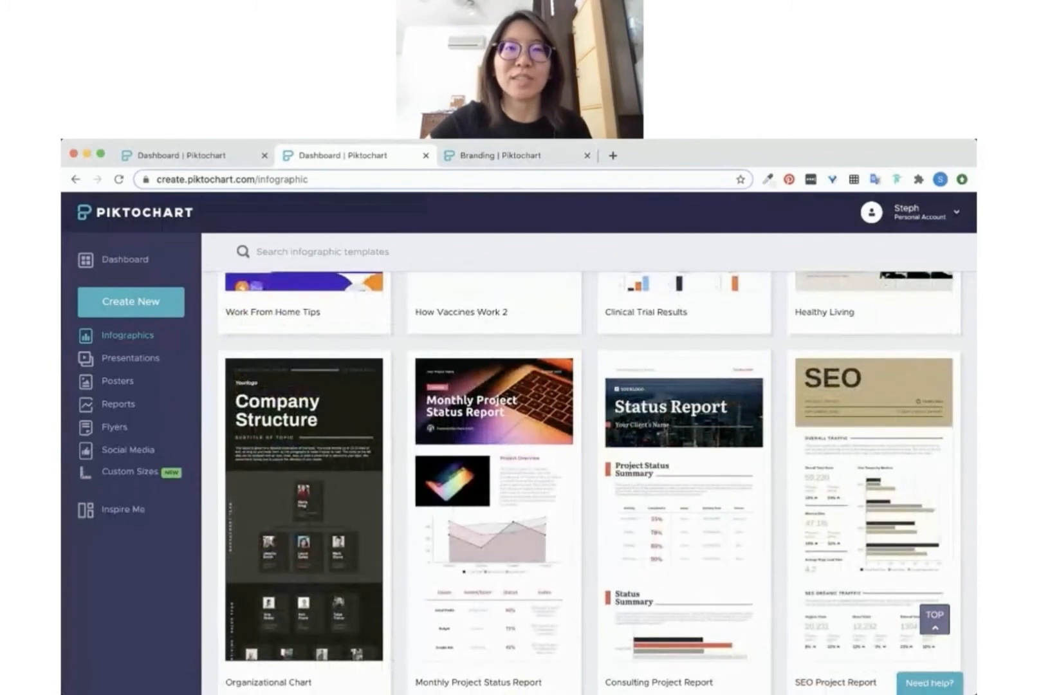
{"action": "key", "text": "super+Tab"}
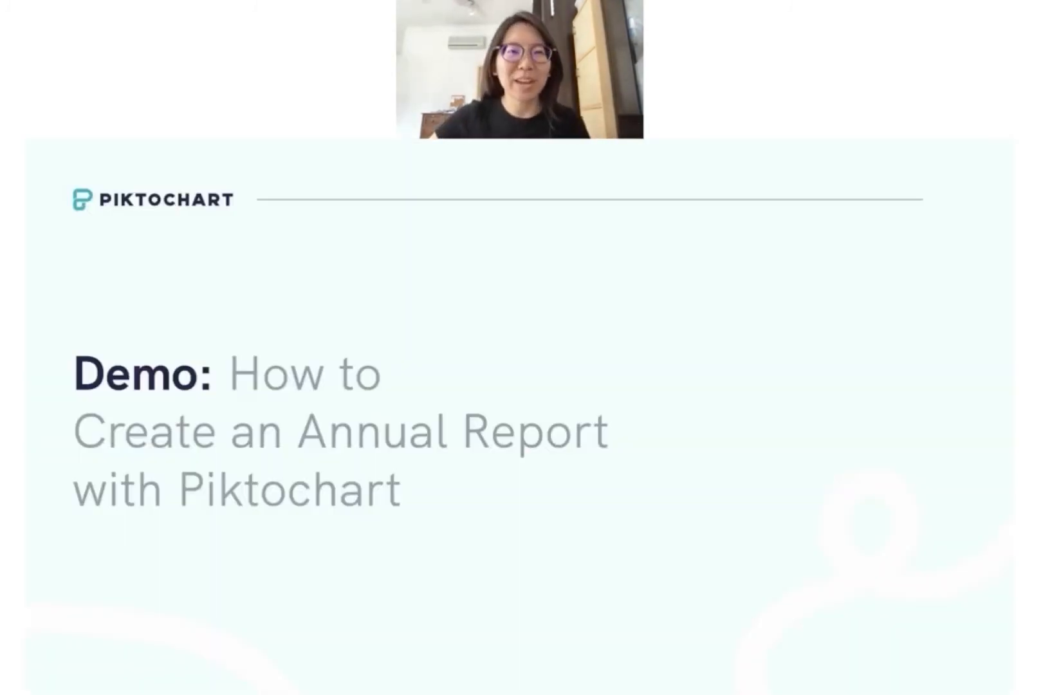
{"action": "key", "text": "Right"}
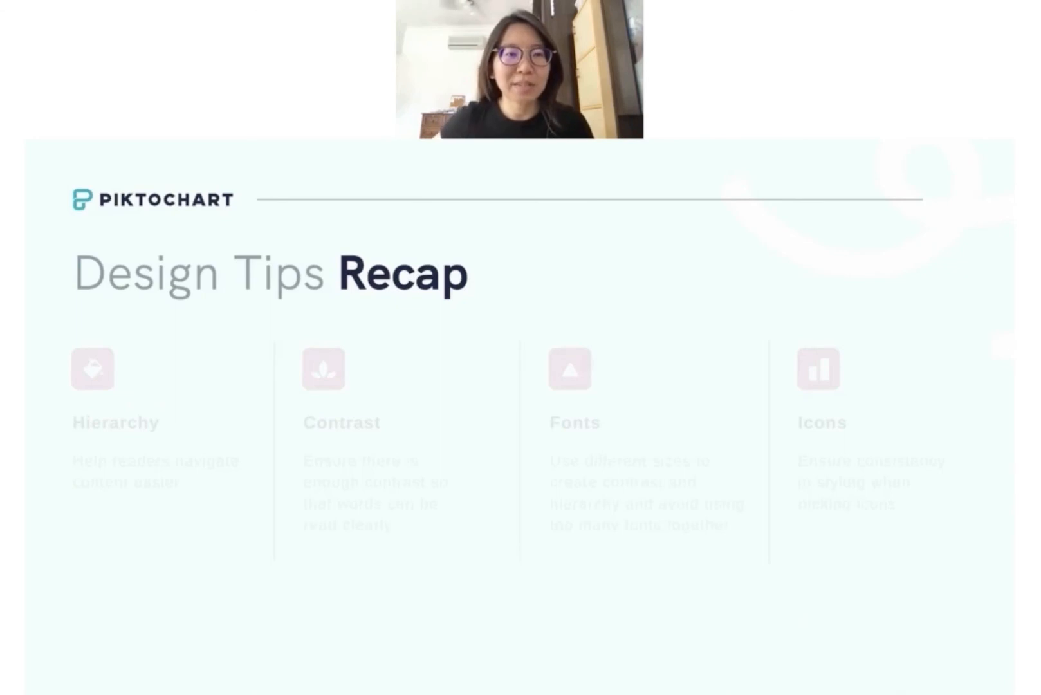
{"action": "key", "text": "Right"}
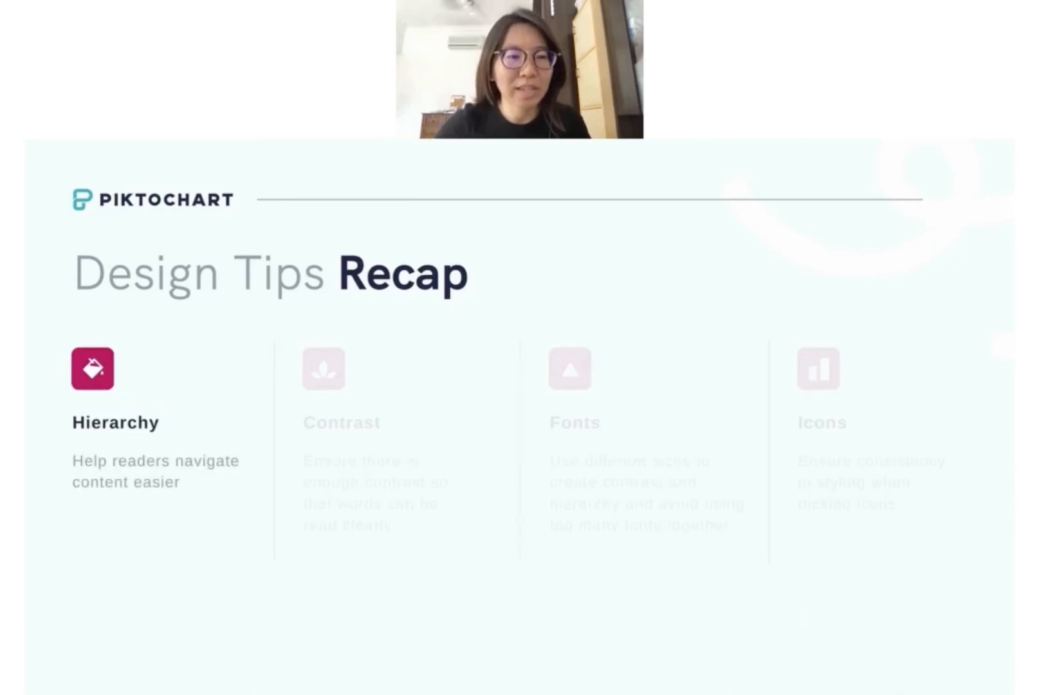